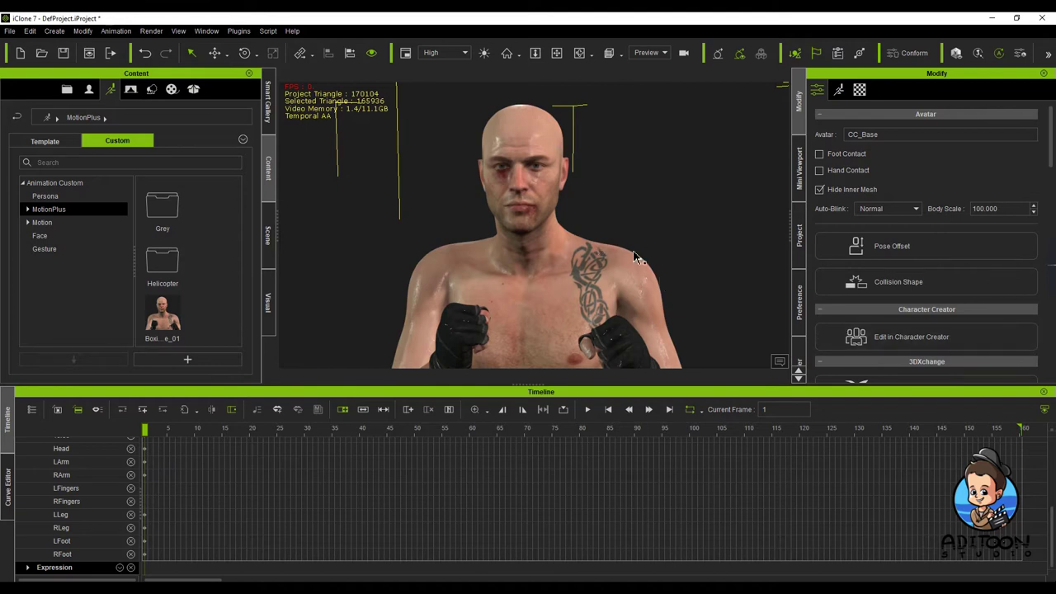
- Play the boxing animation to review the character's full-body motion, and return to the first frame
{"action": "scroll", "coordinate": [667, 299], "scroll_direction": "down", "scroll_amount": 5}
{"action": "scroll", "coordinate": [659, 272], "scroll_direction": "up", "scroll_amount": 1}
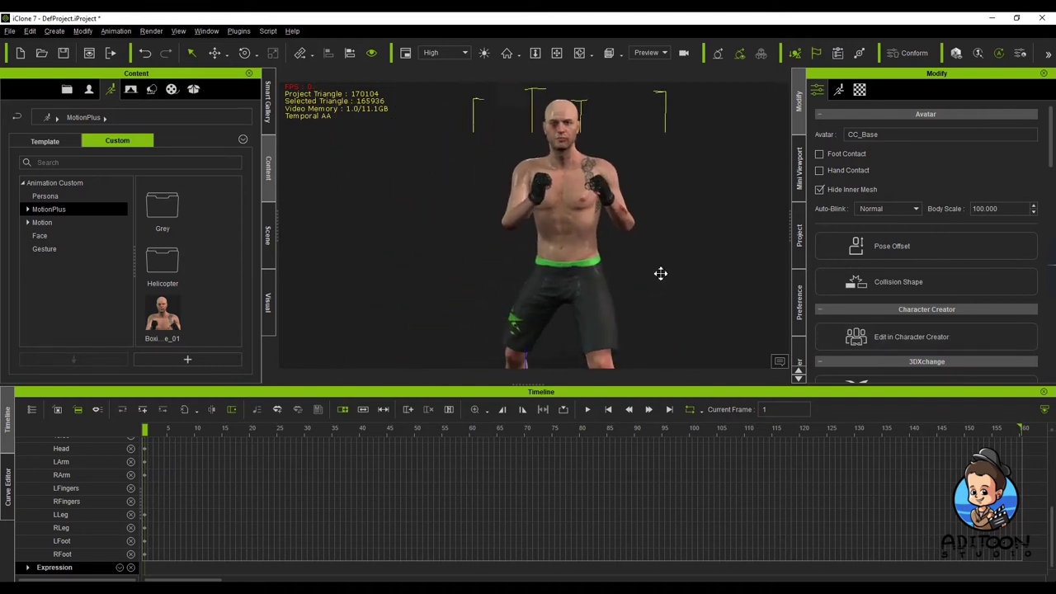
{"action": "scroll", "coordinate": [615, 258], "scroll_direction": "down", "scroll_amount": 4}
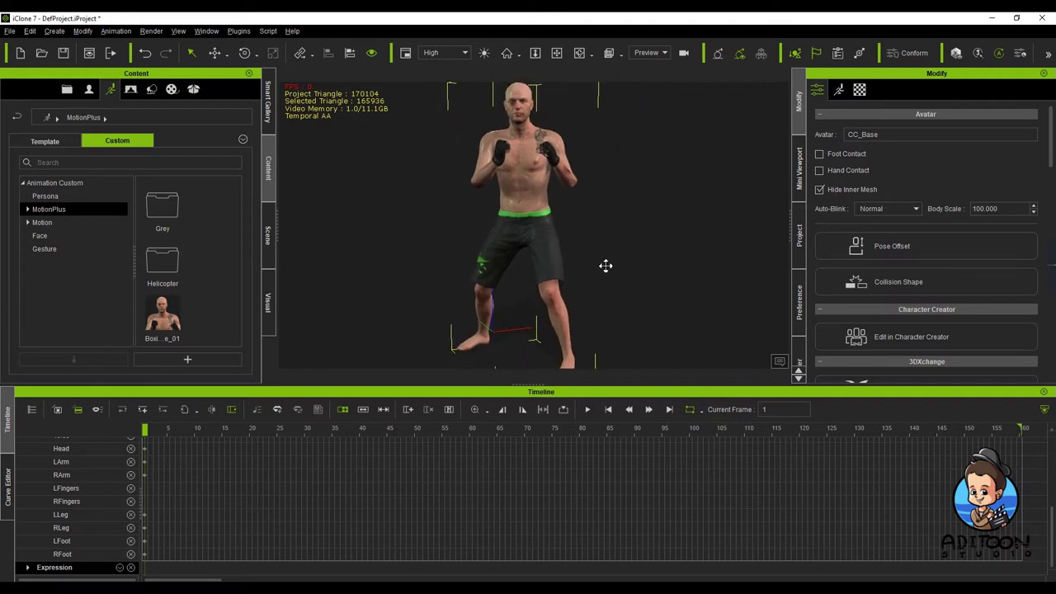
{"action": "scroll", "coordinate": [606, 268], "scroll_direction": "down", "scroll_amount": 2}
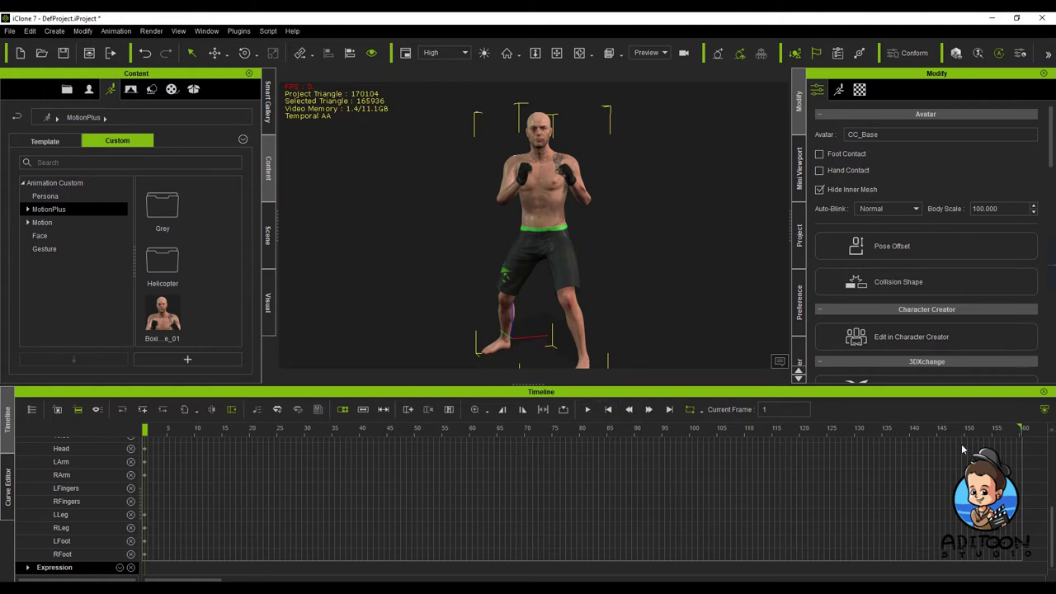
{"action": "left_click", "coordinate": [588, 411]}
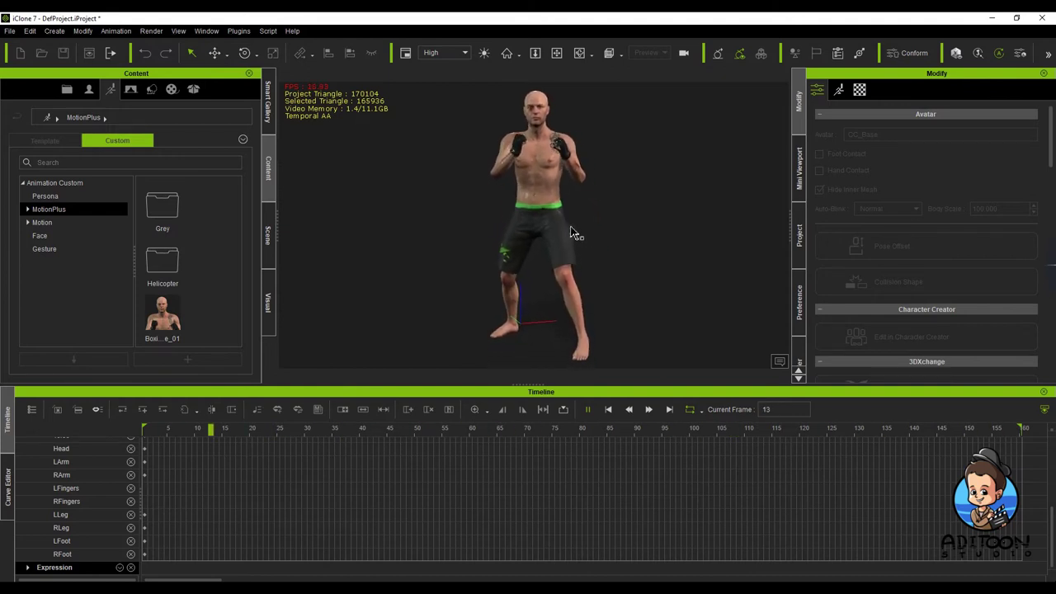
{"action": "scroll", "coordinate": [548, 177], "scroll_direction": "up", "scroll_amount": 5}
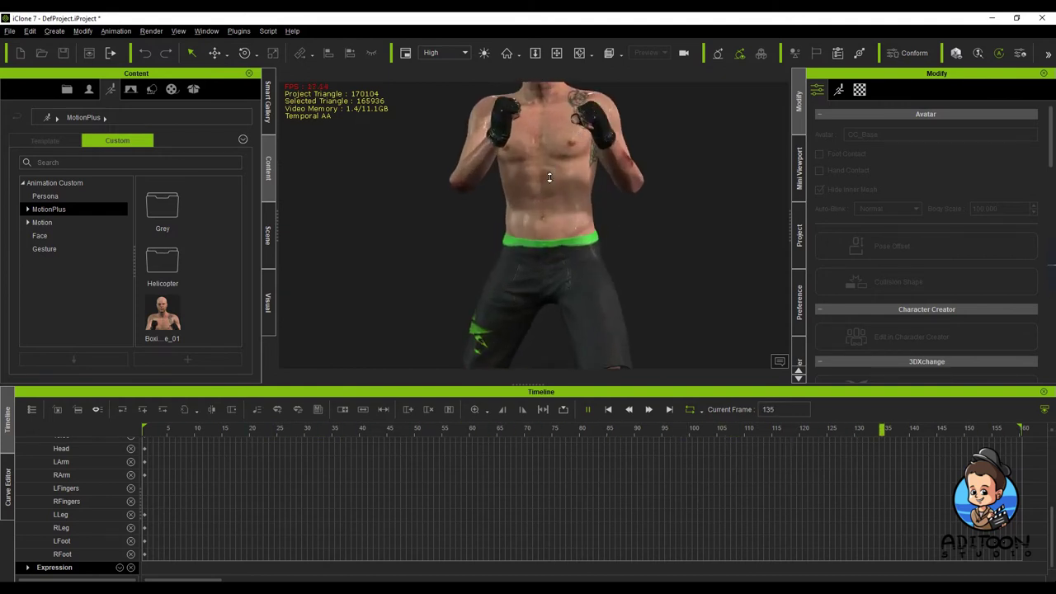
{"action": "scroll", "coordinate": [549, 177], "scroll_direction": "down", "scroll_amount": 5}
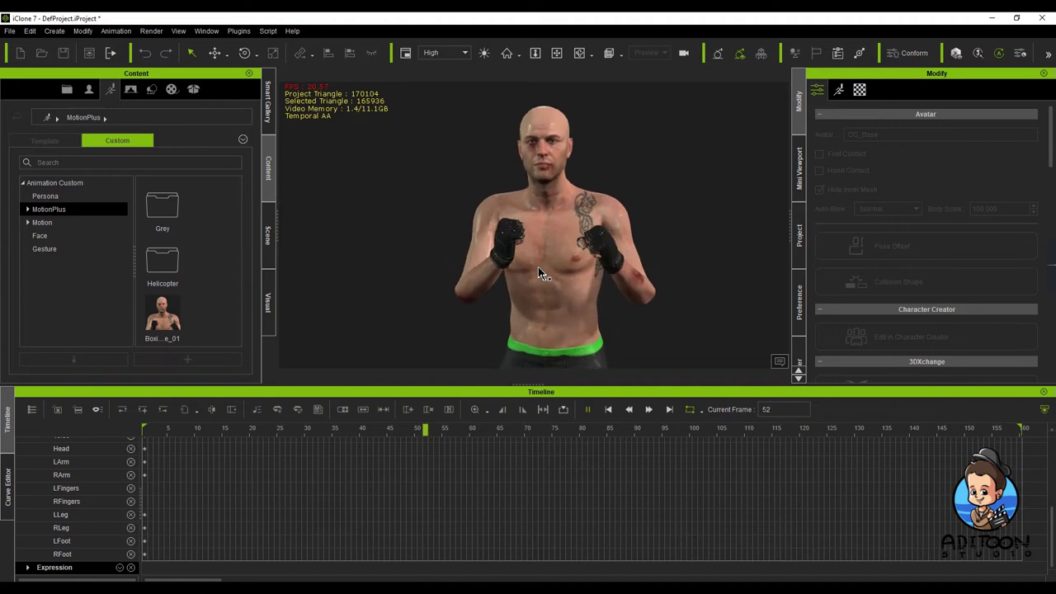
{"action": "left_click", "coordinate": [609, 410]}
- Examine the character's face close up and play the animation to check the facial expression, returning to the first frame
{"action": "scroll", "coordinate": [587, 231], "scroll_direction": "up", "scroll_amount": 5}
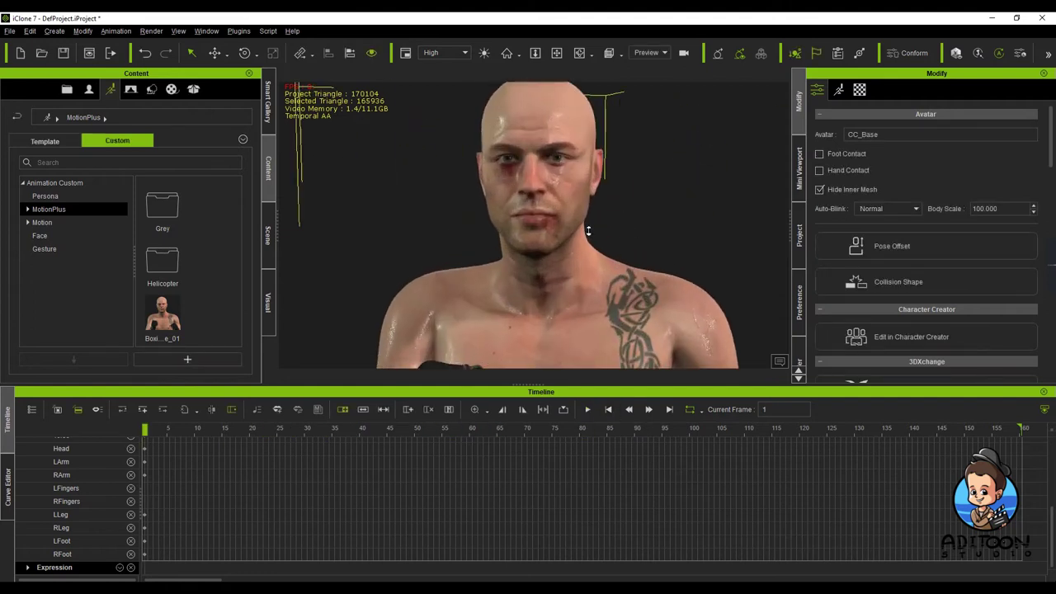
{"action": "scroll", "coordinate": [588, 231], "scroll_direction": "up", "scroll_amount": 2}
{"action": "middle_click_drag", "start_coordinate": [589, 237], "coordinate": [591, 287]}
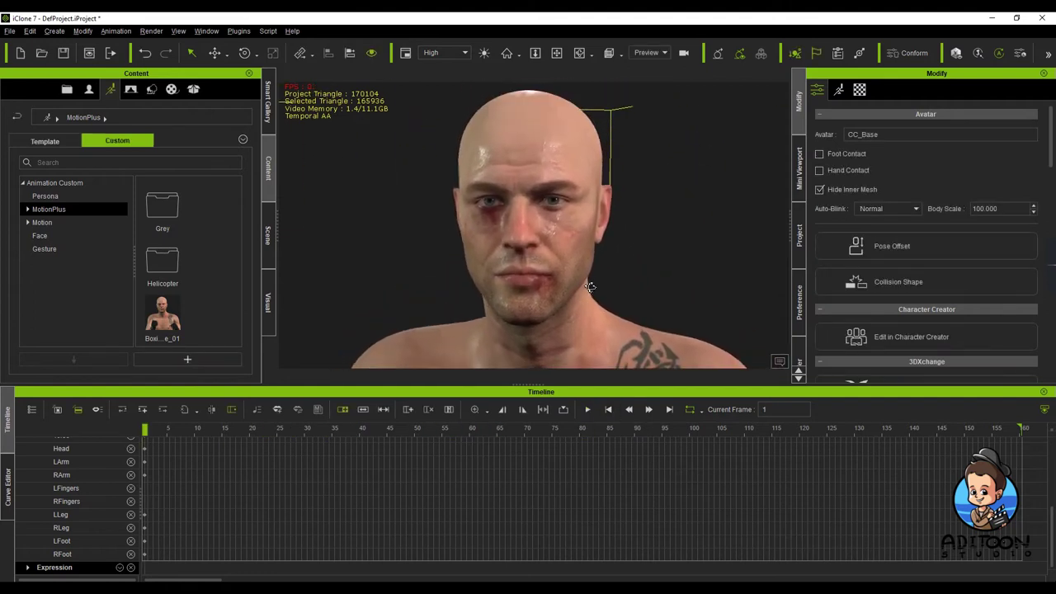
{"action": "right_click_drag", "start_coordinate": [591, 287], "coordinate": [617, 261]}
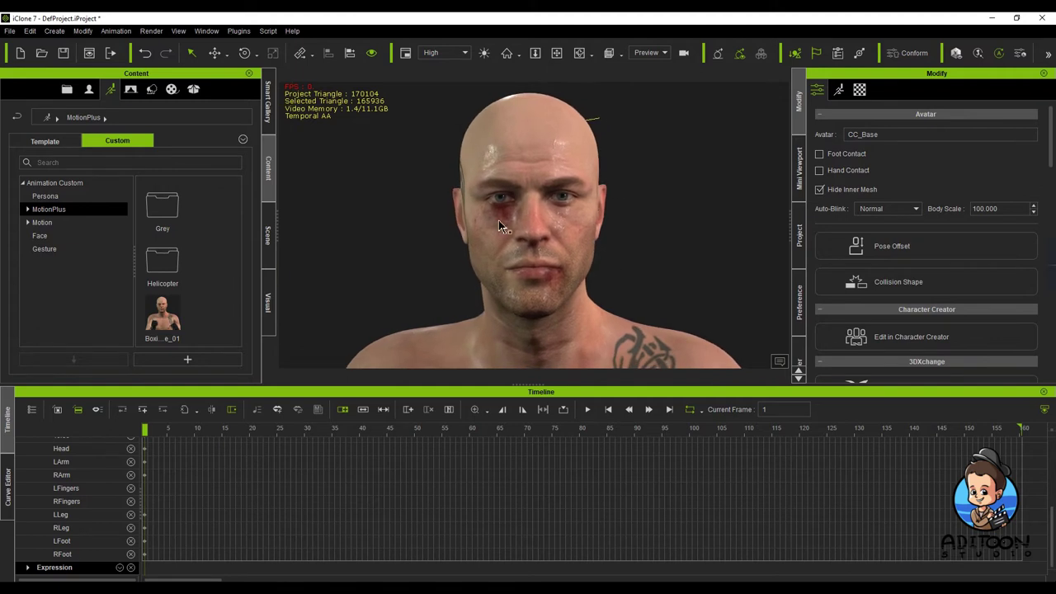
{"action": "right_click_drag", "start_coordinate": [500, 227], "coordinate": [594, 236]}
{"action": "left_click", "coordinate": [588, 410]}
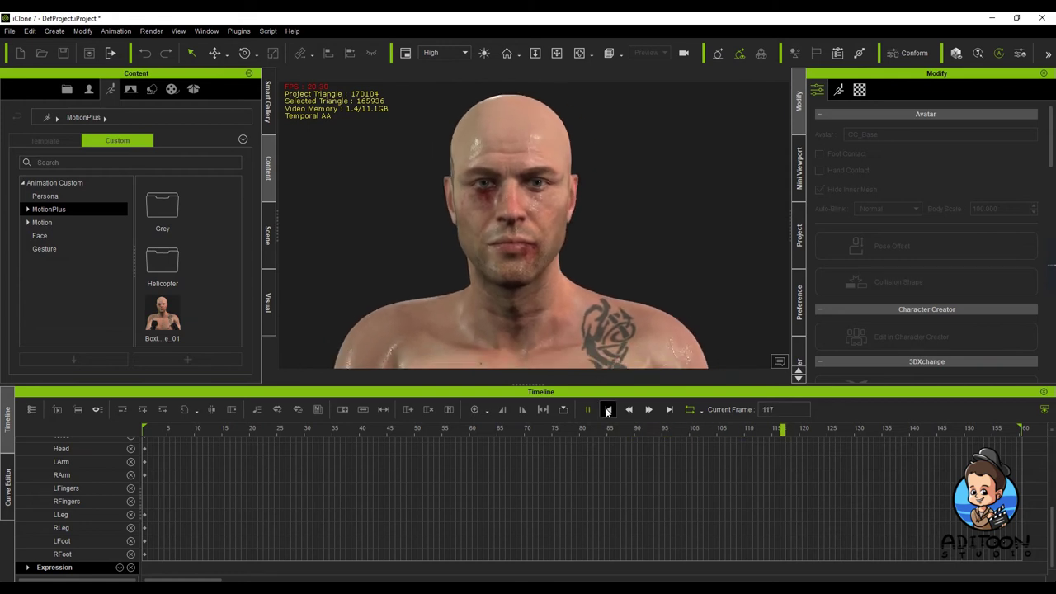
{"action": "left_click", "coordinate": [608, 410]}
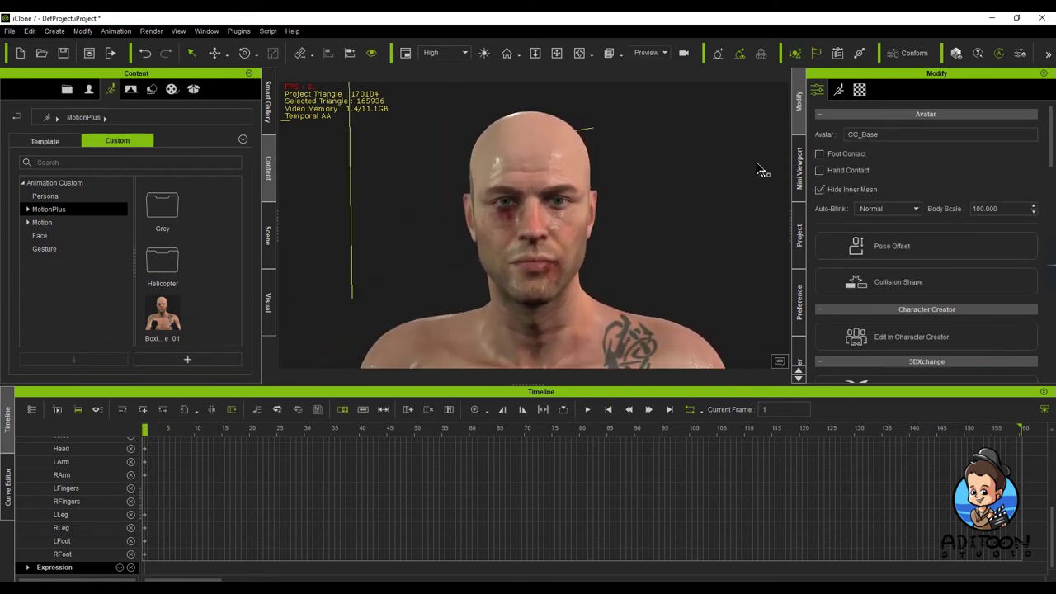
- Add a Face Key expression using 2_Angry from the 03-Angry style, with expressiveness set to 80
{"action": "left_click", "coordinate": [839, 89]}
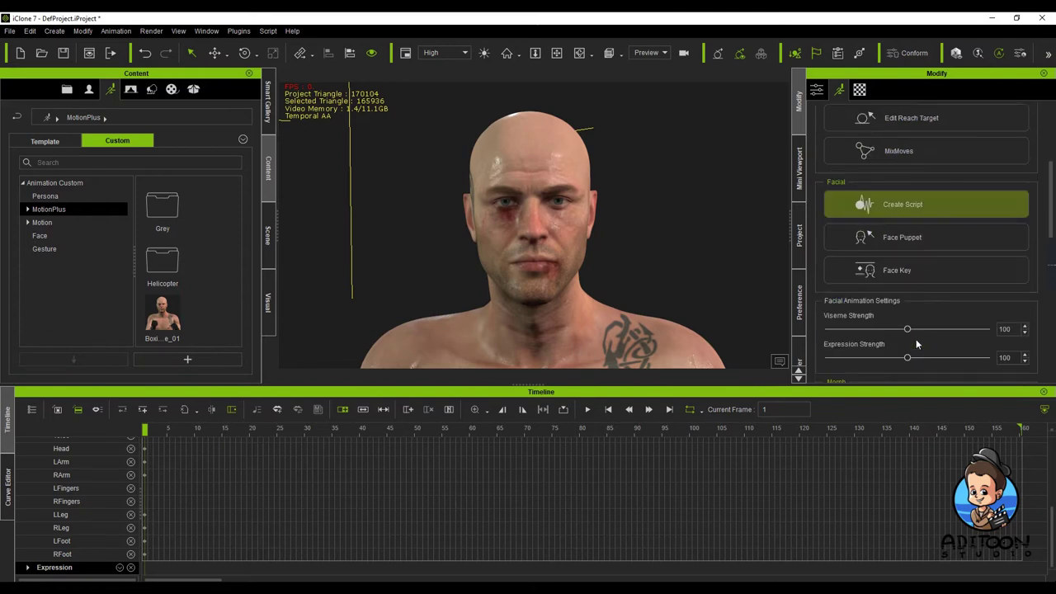
{"action": "left_click", "coordinate": [916, 270]}
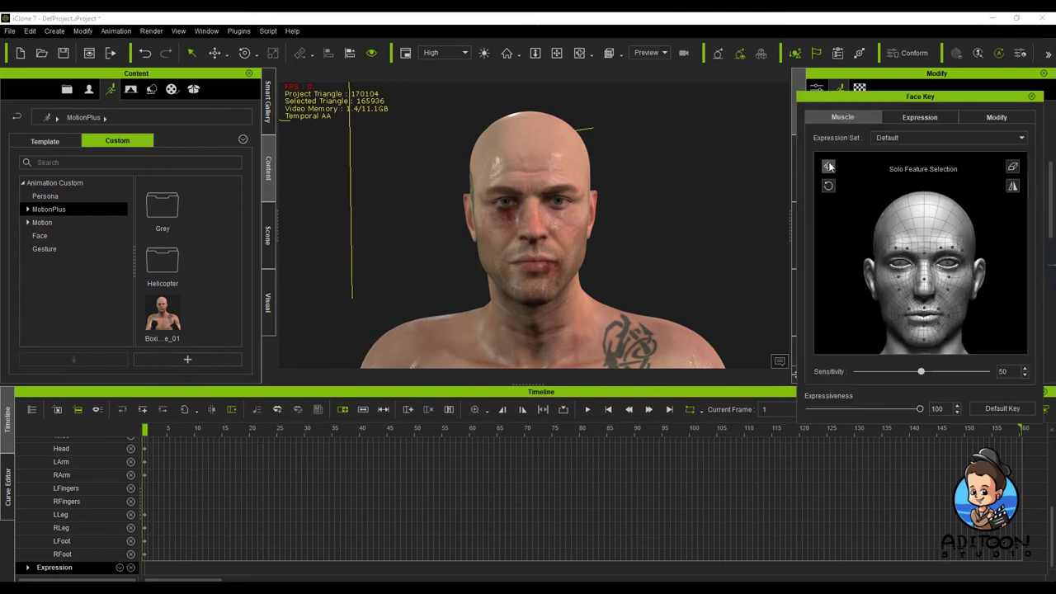
{"action": "left_click", "coordinate": [930, 119]}
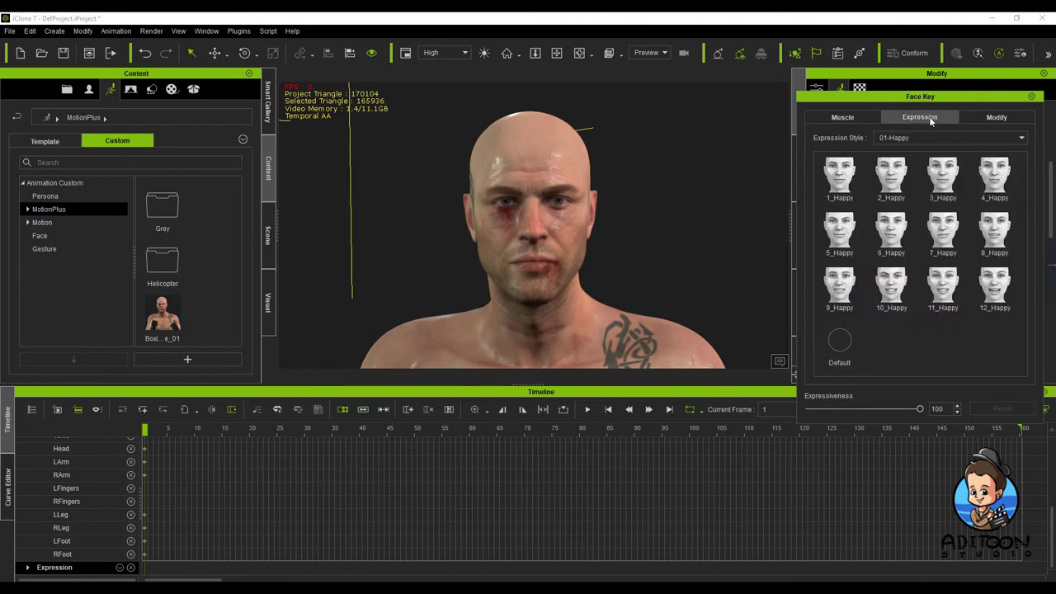
{"action": "left_click", "coordinate": [941, 139]}
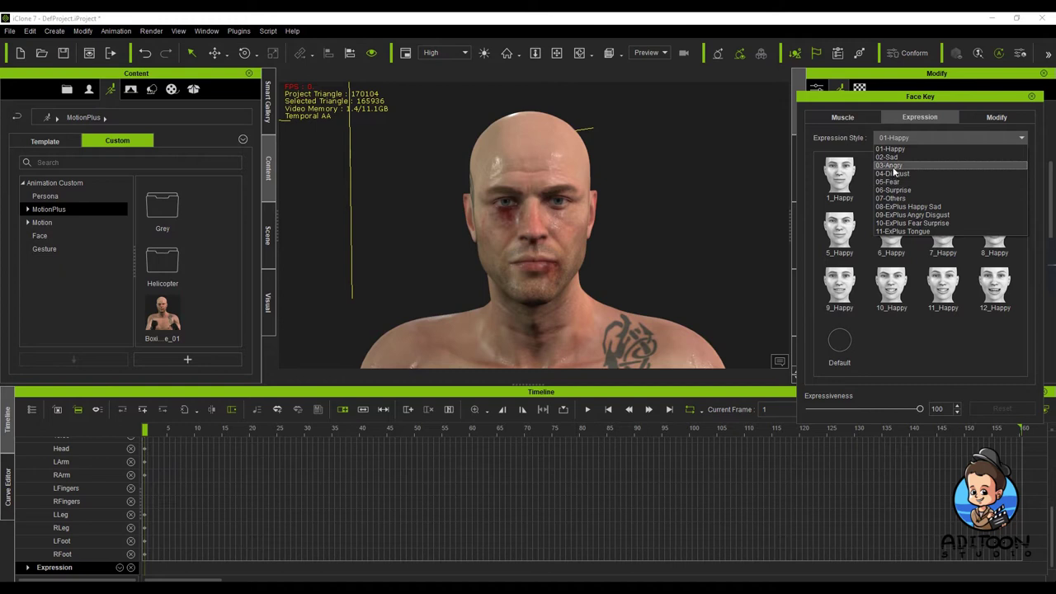
{"action": "left_click", "coordinate": [908, 165]}
{"action": "left_click", "coordinate": [898, 178]}
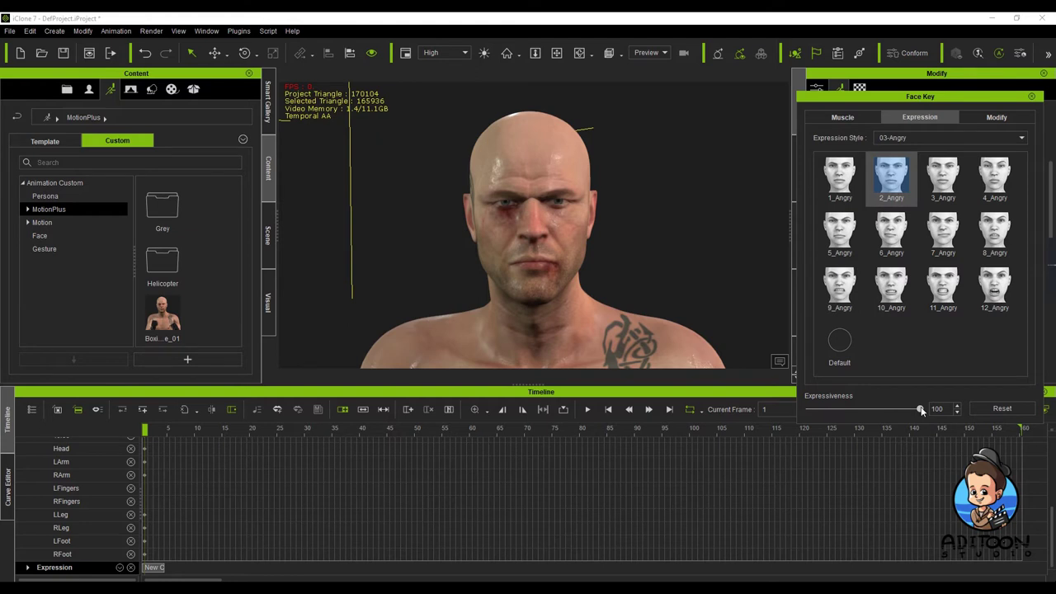
{"action": "left_click_drag", "start_coordinate": [921, 408], "coordinate": [897, 411]}
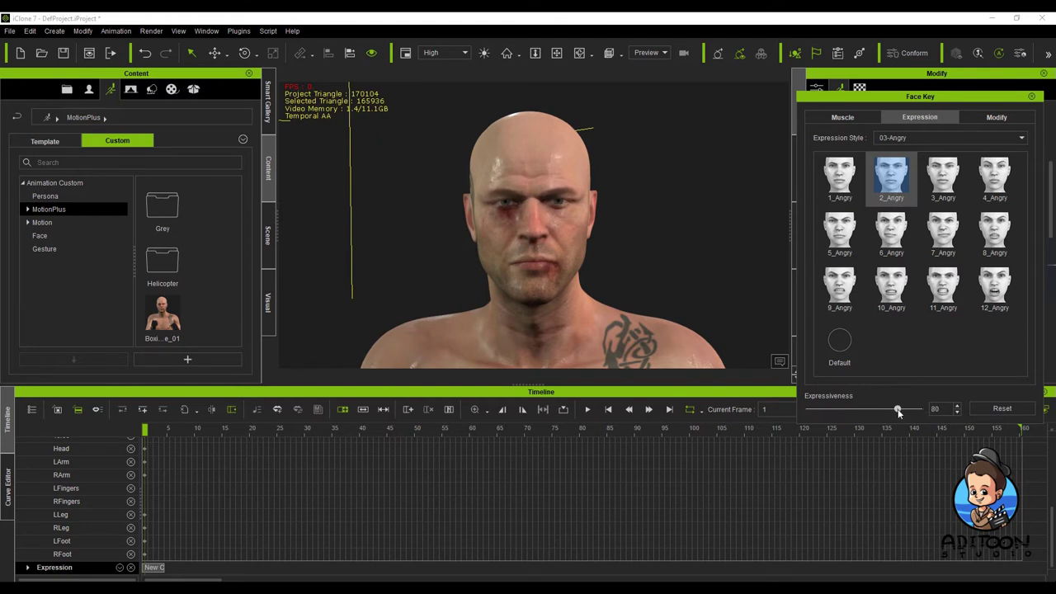
- Compare the 1_Angry to 4_Angry expressions on the face, apply 3_Angry and close the Face Key editor
{"action": "left_click", "coordinate": [847, 177]}
{"action": "left_click", "coordinate": [896, 178]}
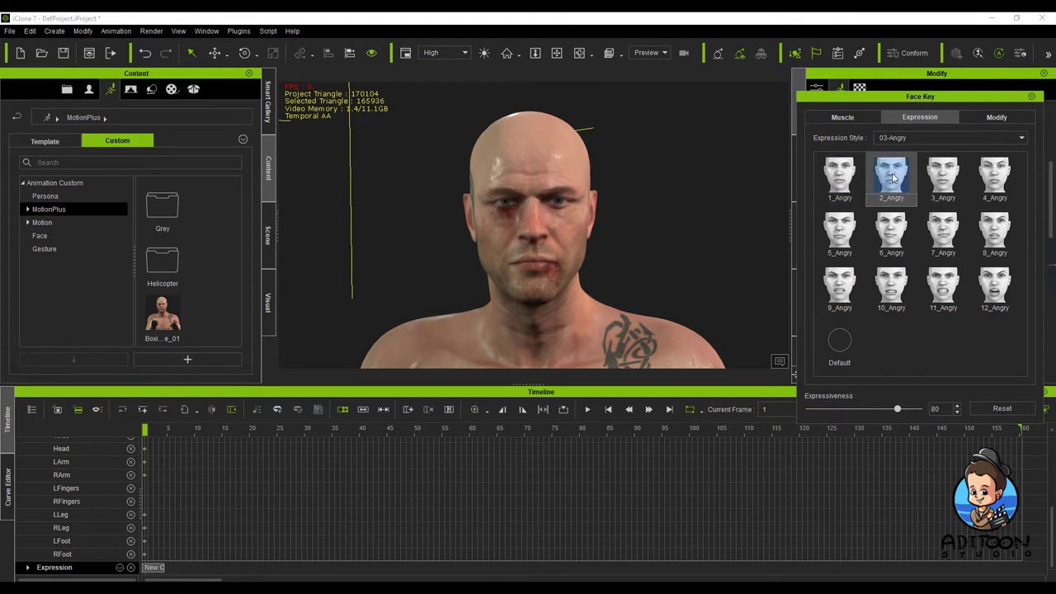
{"action": "left_click", "coordinate": [949, 179]}
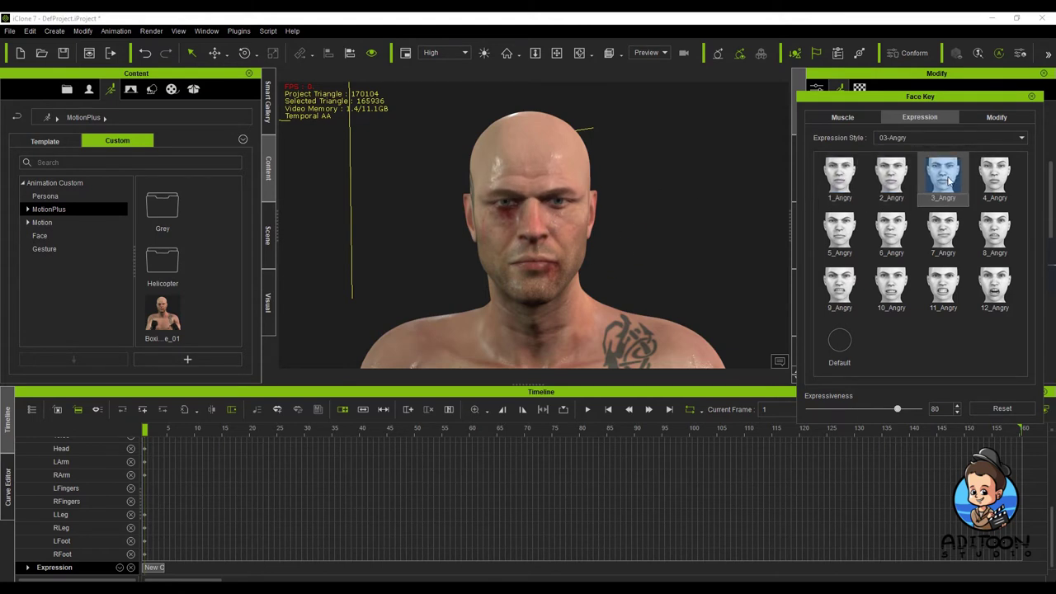
{"action": "left_click", "coordinate": [1002, 189]}
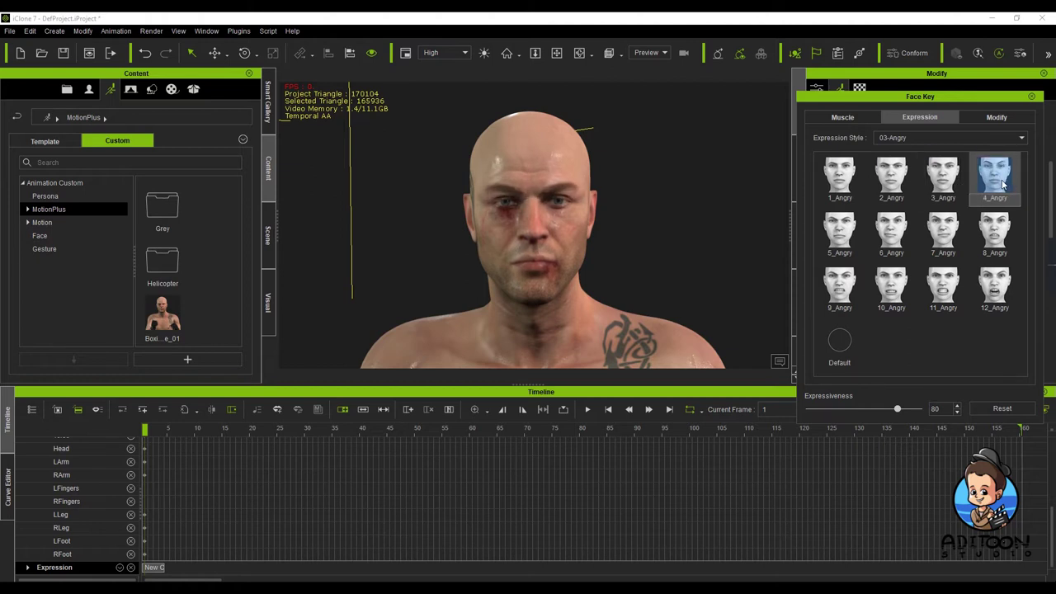
{"action": "left_click", "coordinate": [948, 181]}
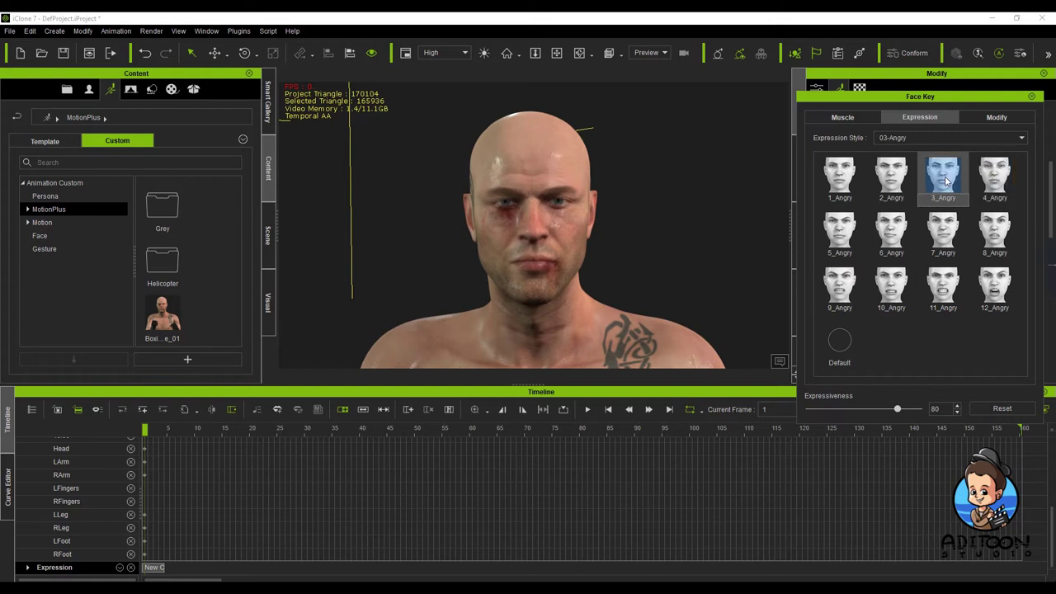
{"action": "left_click", "coordinate": [906, 183]}
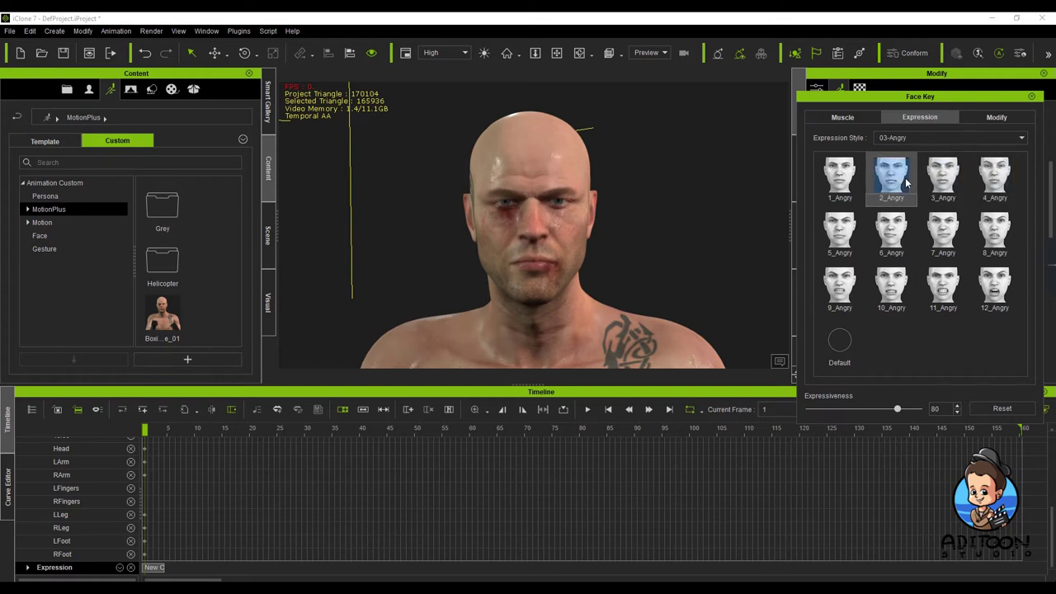
{"action": "left_click", "coordinate": [930, 181]}
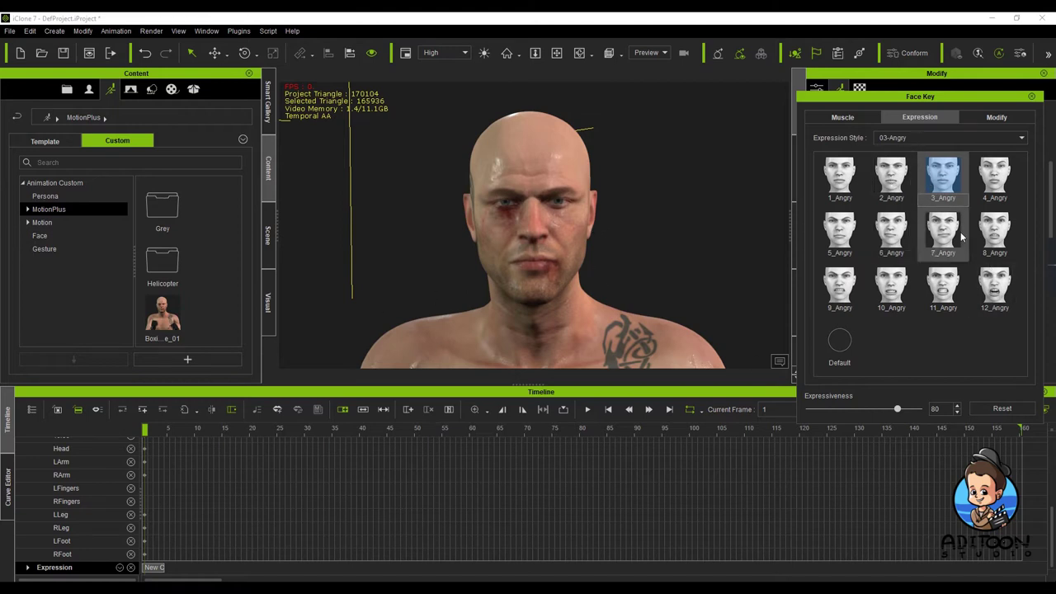
{"action": "left_click", "coordinate": [1034, 98]}
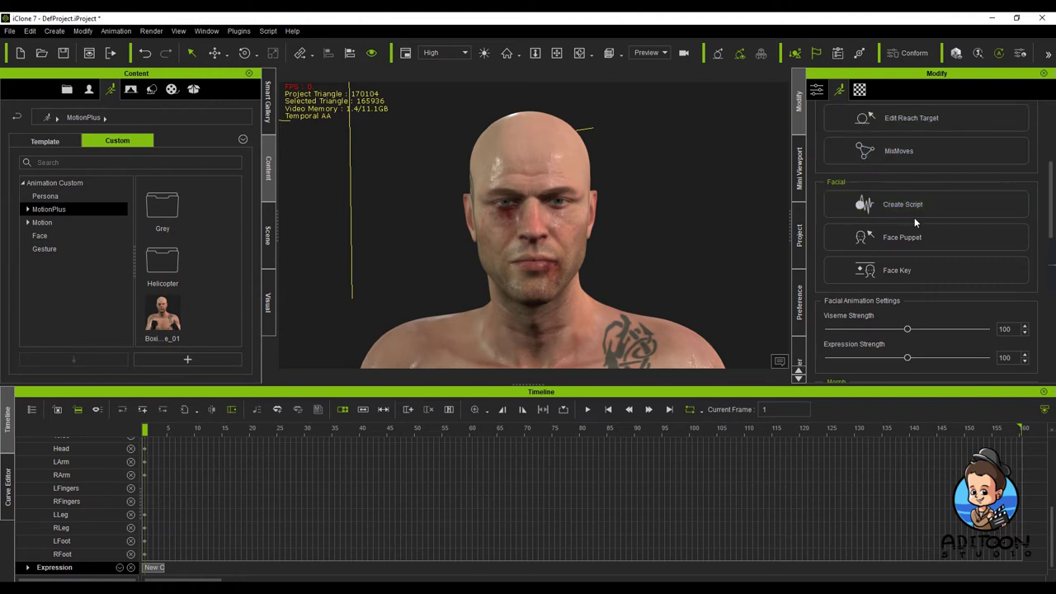
- View the Face Puppet settings beside the character, clear the selected facial features and close the editor
{"action": "left_click", "coordinate": [906, 236]}
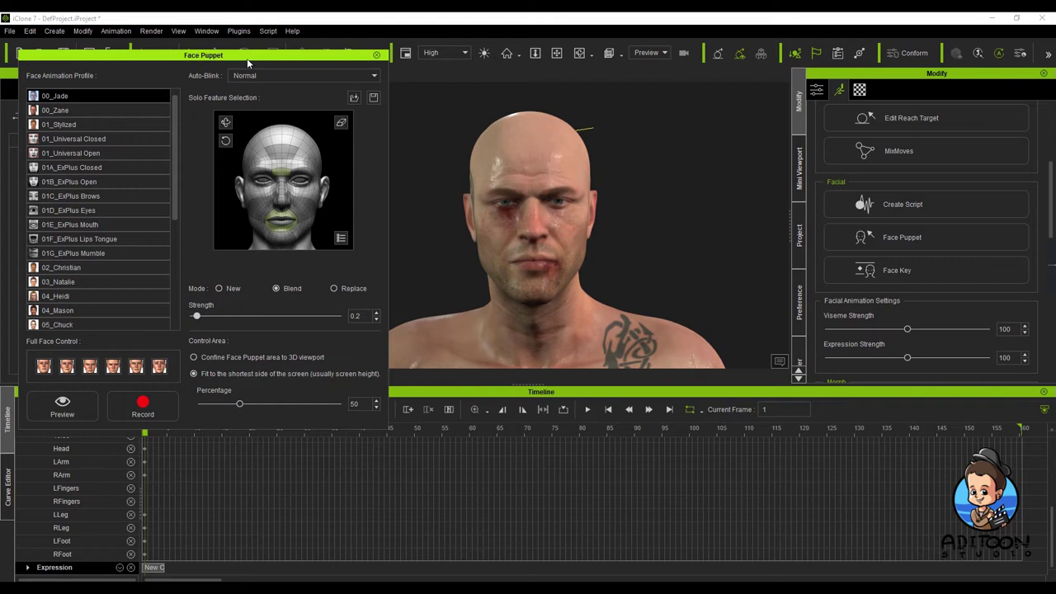
{"action": "left_click_drag", "start_coordinate": [248, 63], "coordinate": [908, 60]}
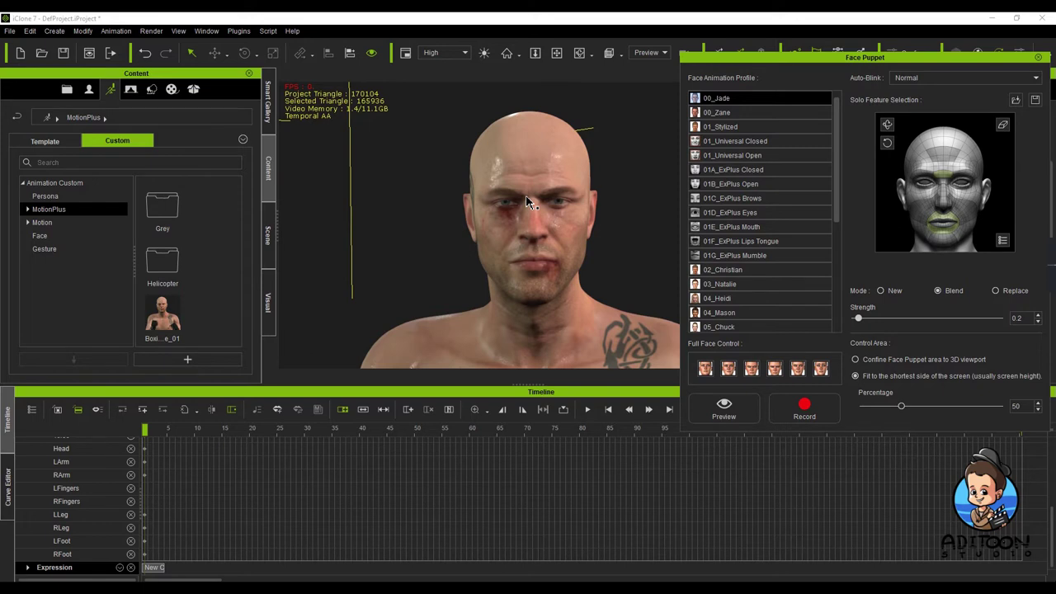
{"action": "left_click", "coordinate": [1004, 125]}
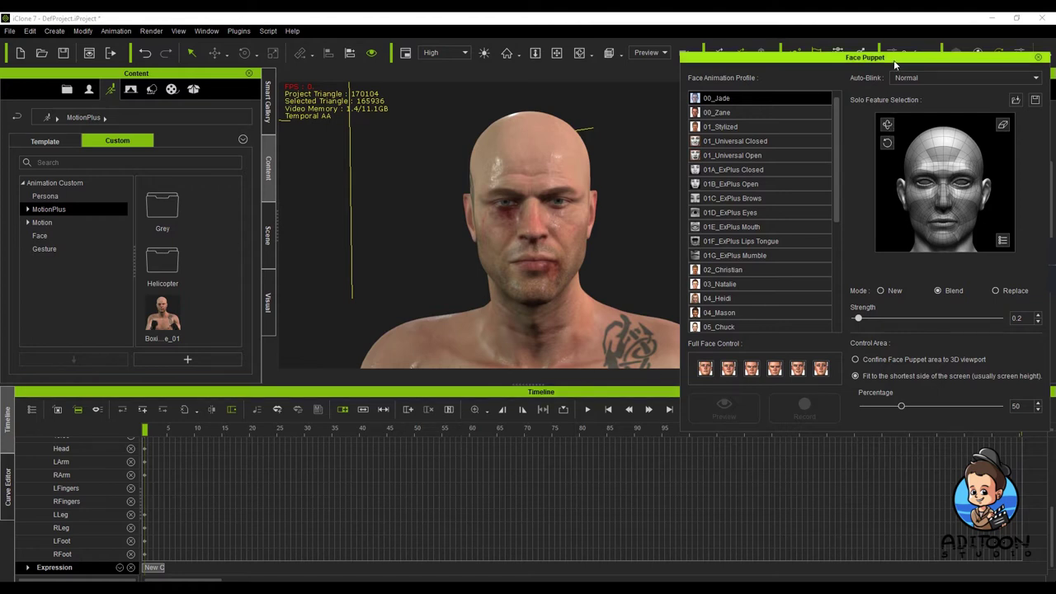
{"action": "left_click_drag", "start_coordinate": [896, 63], "coordinate": [891, 26]}
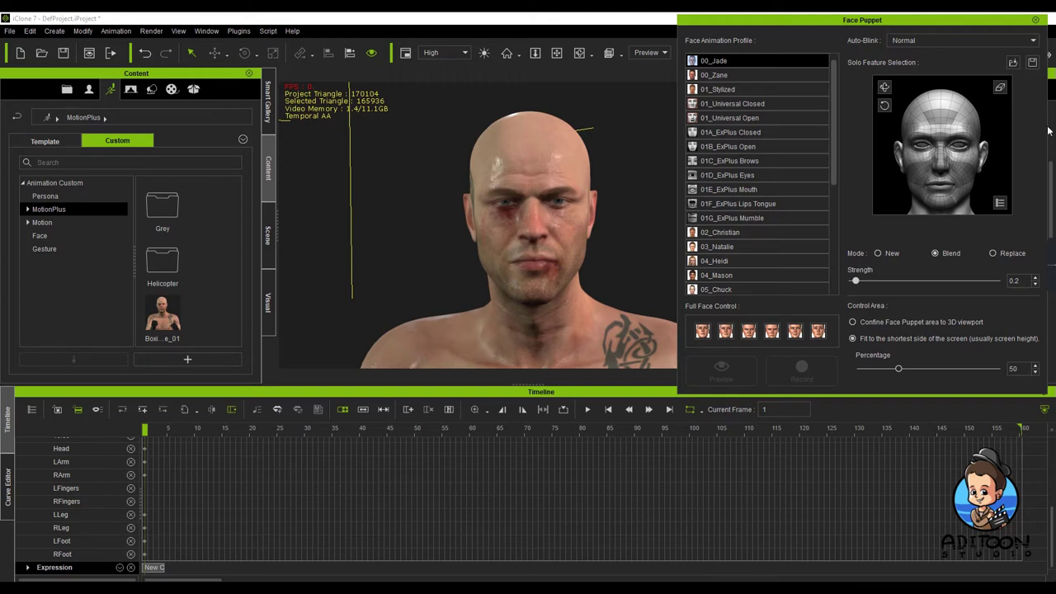
{"action": "left_click", "coordinate": [1036, 19]}
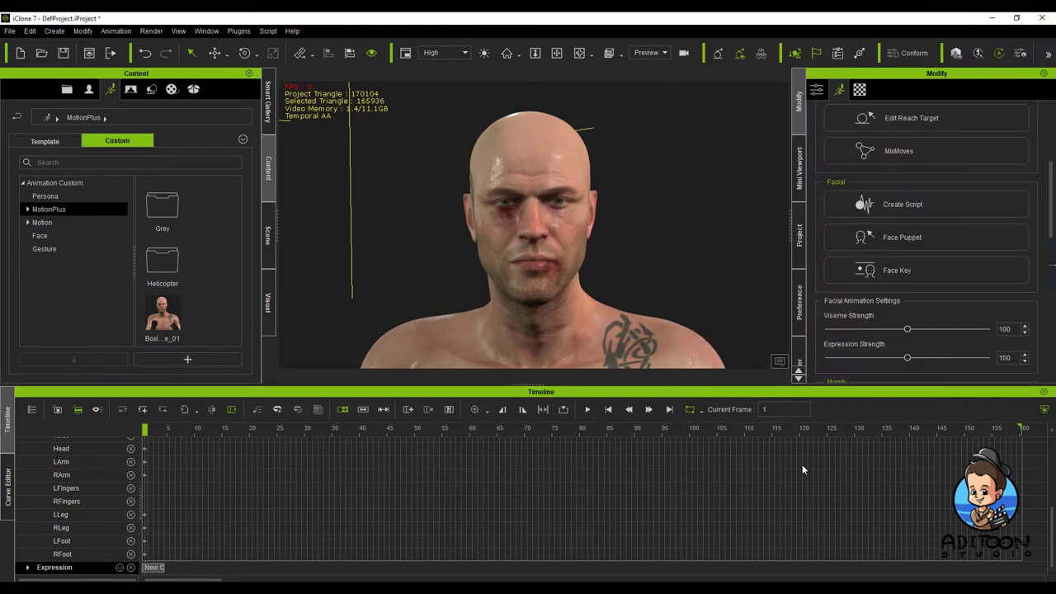
- Extend the project's end marker on the timeline to about frame 324
{"action": "scroll", "coordinate": [757, 479], "scroll_direction": "up", "scroll_amount": 5}
{"action": "scroll", "coordinate": [642, 505], "scroll_direction": "down", "scroll_amount": 2, "text": "ctrl"}
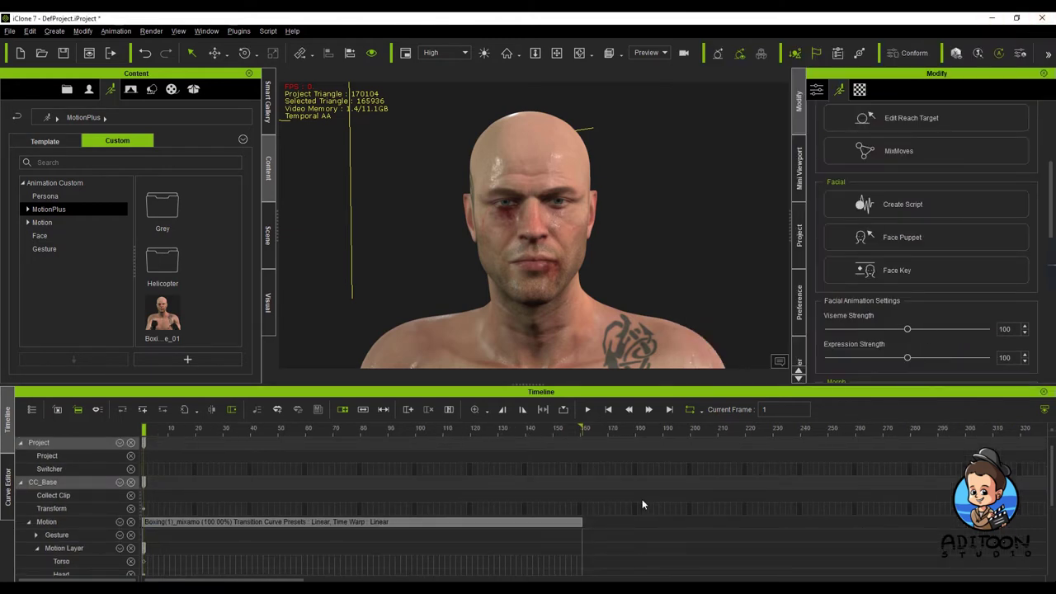
{"action": "left_click_drag", "start_coordinate": [583, 428], "coordinate": [1036, 430]}
- Scrub through the boxing motion clip to check its loop point, and extend the clip to loop until about frame 320
{"action": "left_click", "coordinate": [552, 523]}
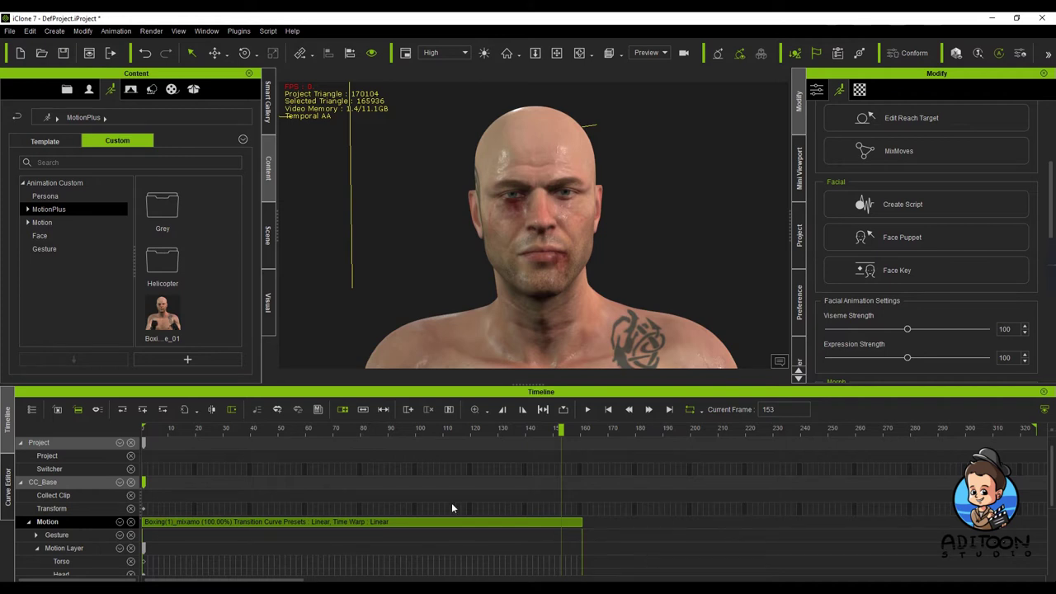
{"action": "left_click", "coordinate": [567, 522]}
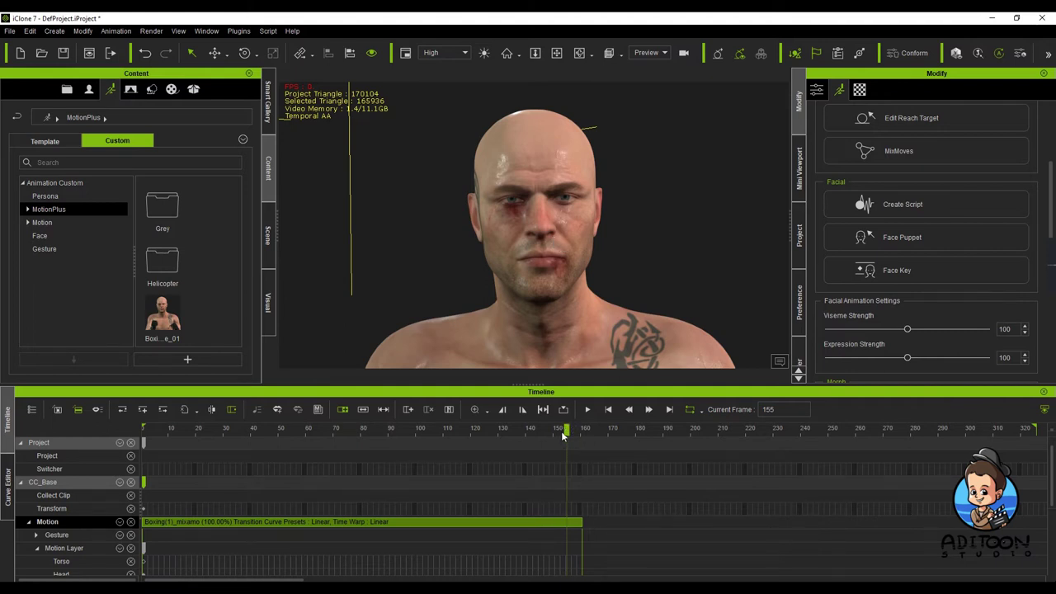
{"action": "left_click_drag", "start_coordinate": [566, 429], "coordinate": [592, 428]}
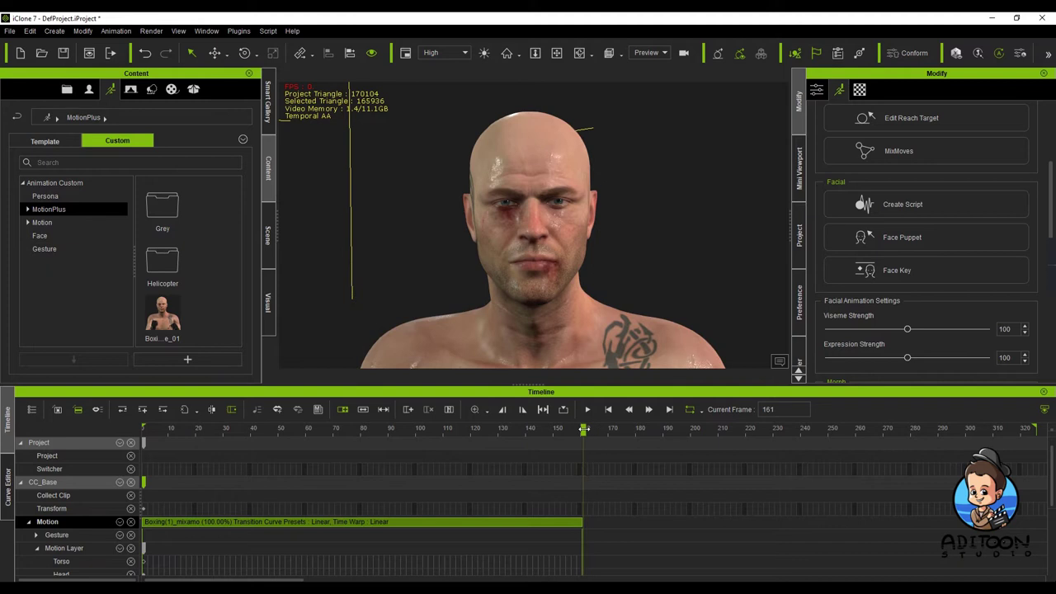
{"action": "left_click_drag", "start_coordinate": [586, 430], "coordinate": [201, 430]}
{"action": "left_click_drag", "start_coordinate": [338, 447], "coordinate": [528, 464]}
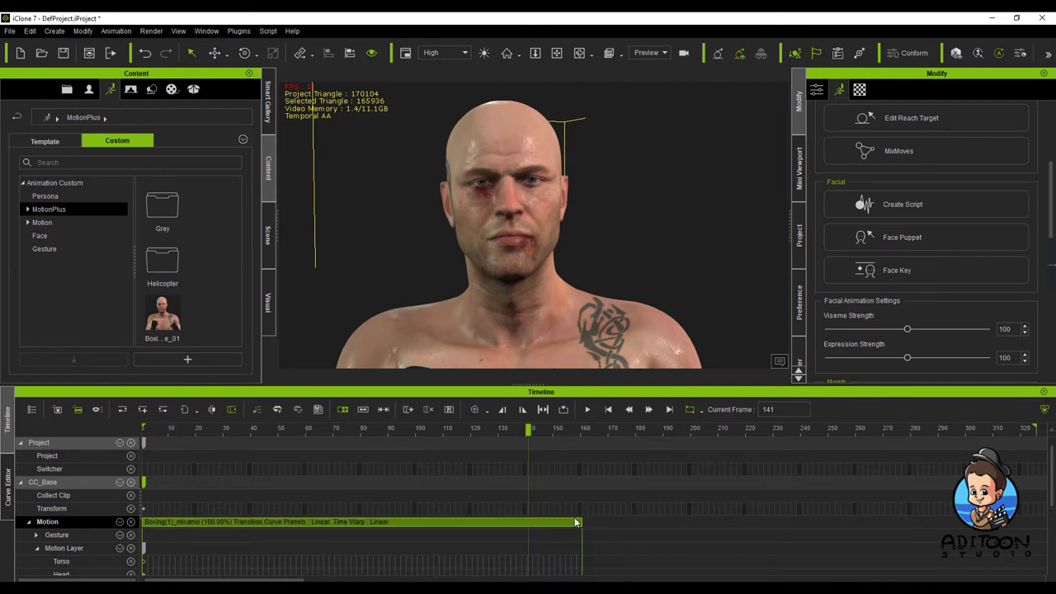
{"action": "left_click_drag", "start_coordinate": [581, 524], "coordinate": [608, 525]}
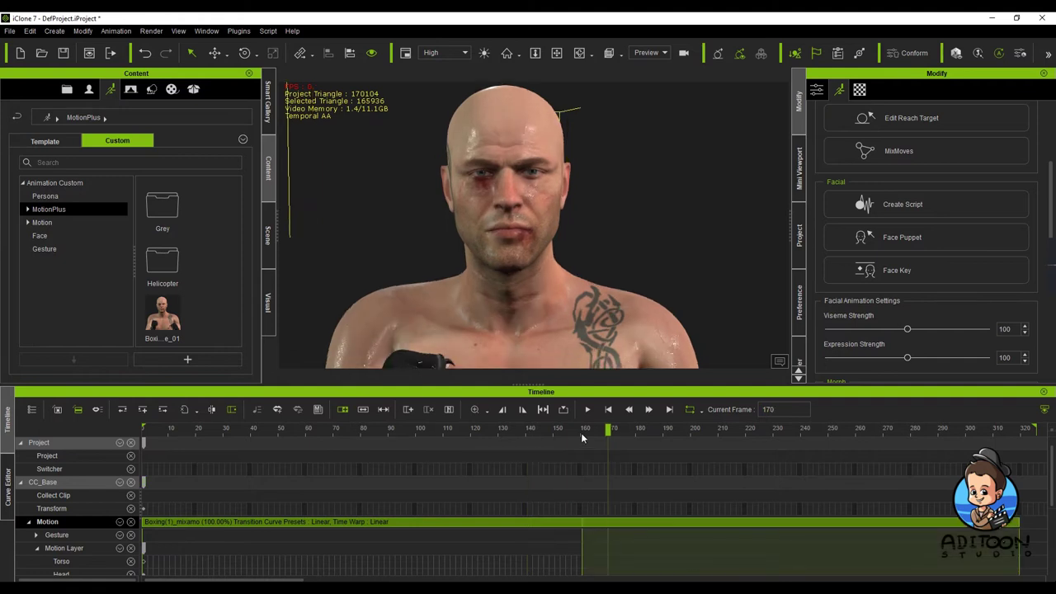
- Play the boxing animation from the first frame through the loop point to check how the repeated motion flows
{"action": "left_click", "coordinate": [608, 409]}
{"action": "left_click", "coordinate": [587, 410]}
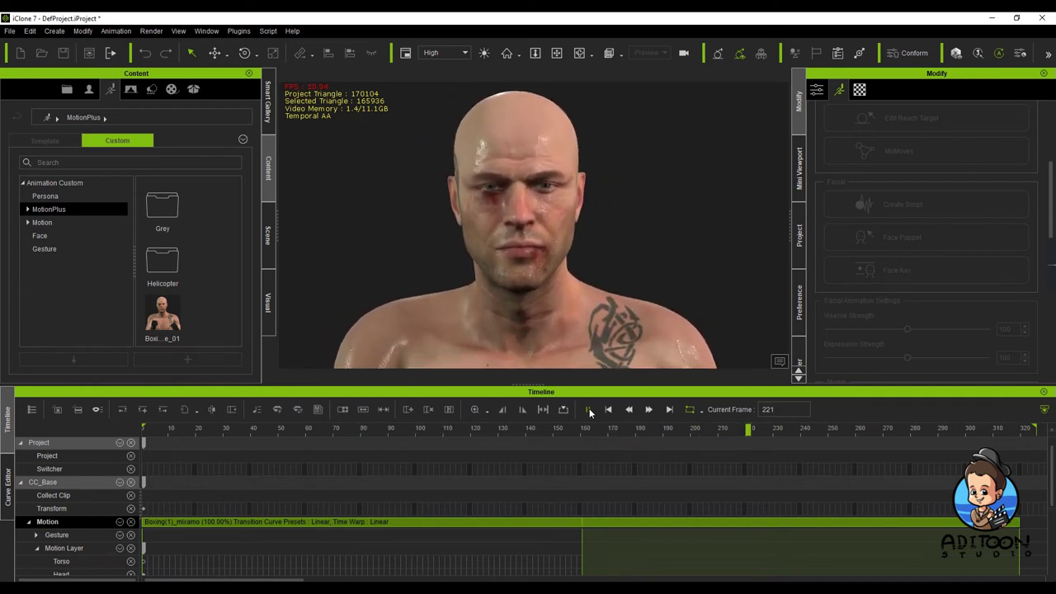
{"action": "left_click", "coordinate": [589, 410]}
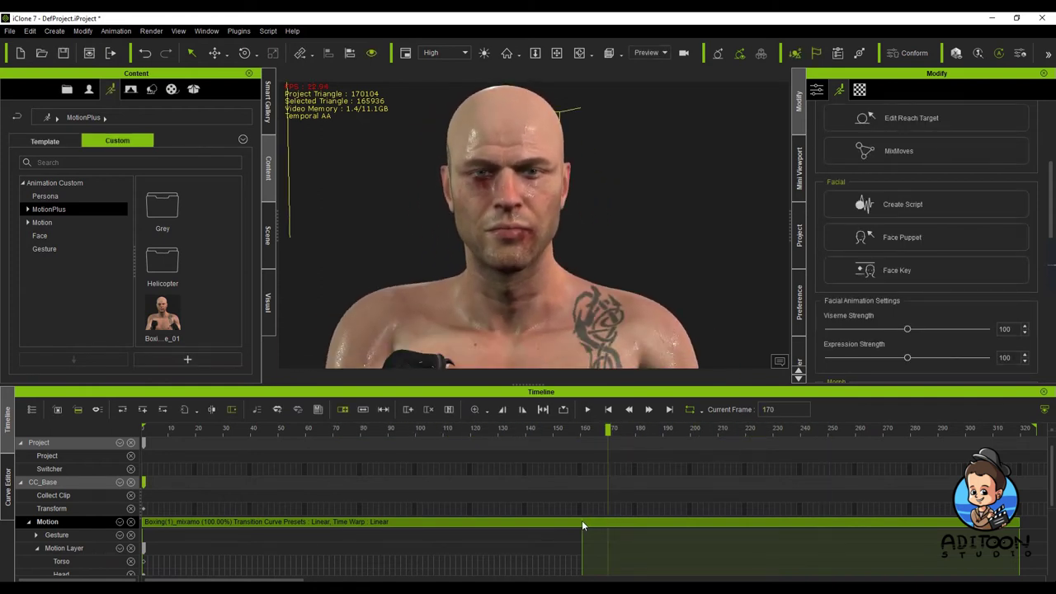
{"action": "left_click", "coordinate": [607, 410]}
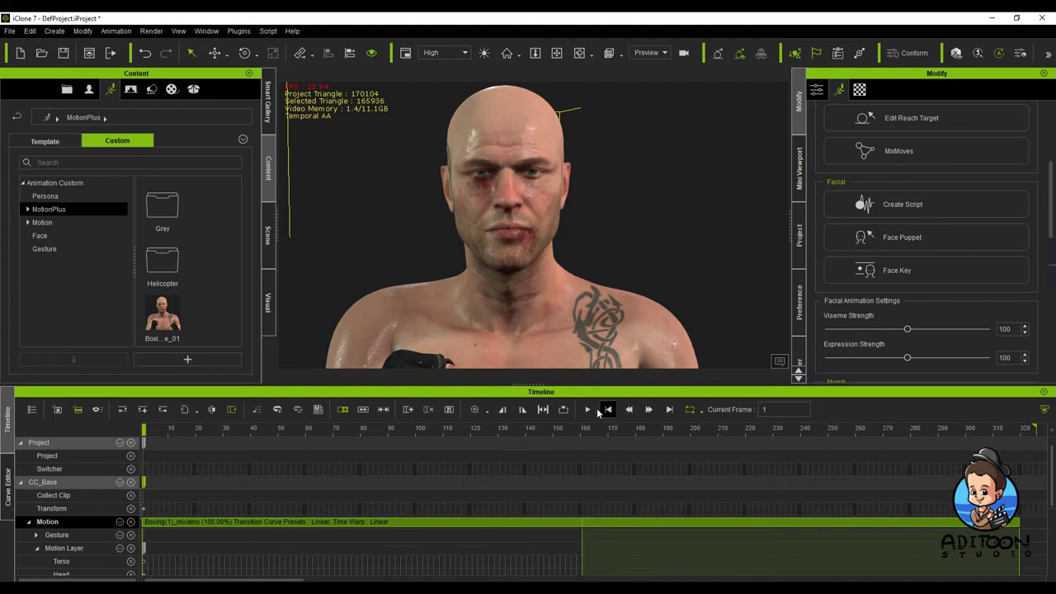
{"action": "left_click", "coordinate": [588, 410]}
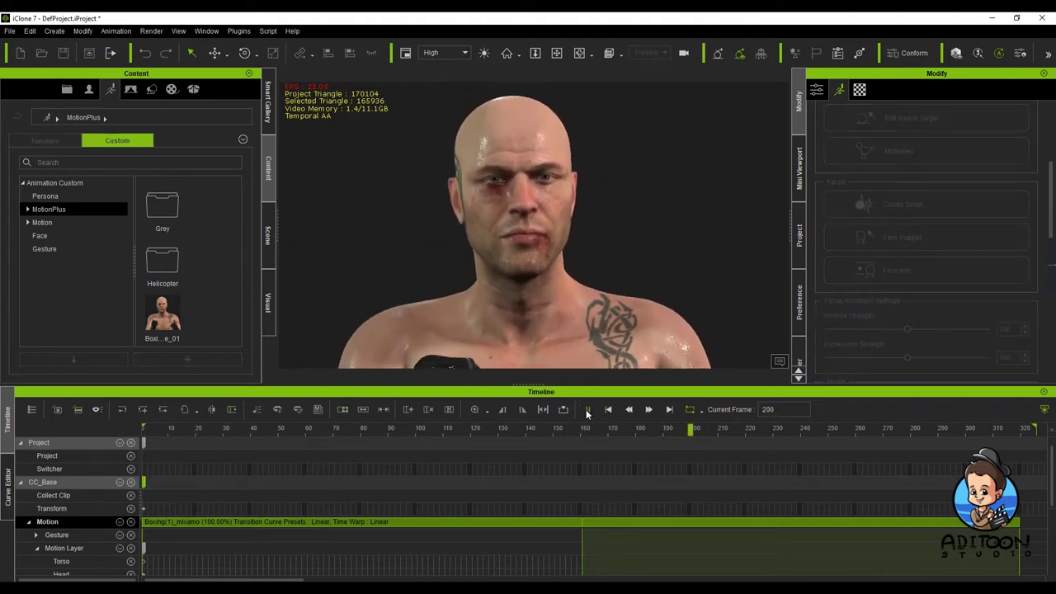
{"action": "left_click", "coordinate": [589, 410]}
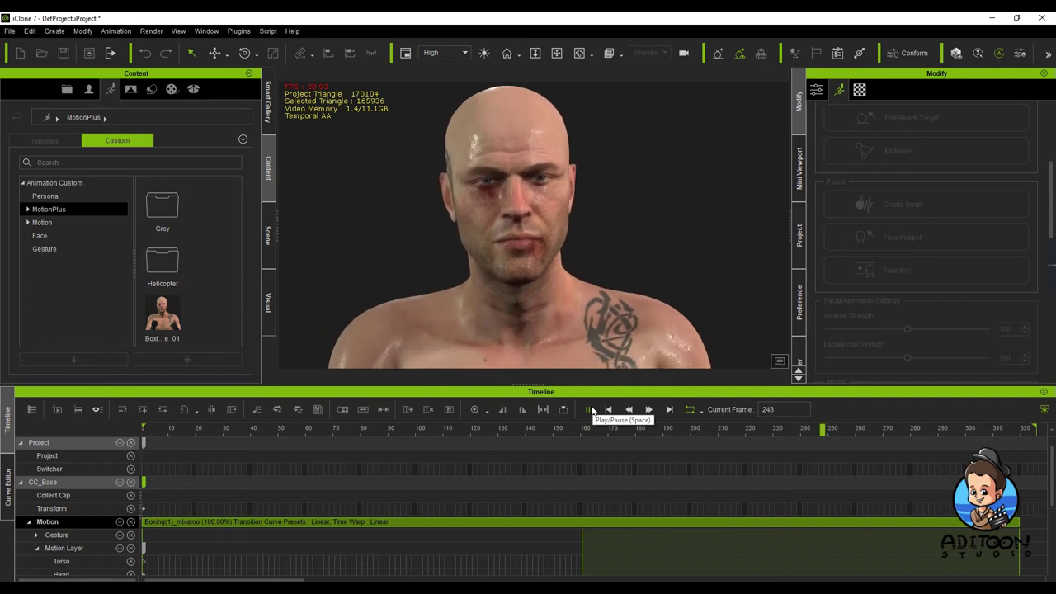
{"action": "left_click", "coordinate": [589, 411]}
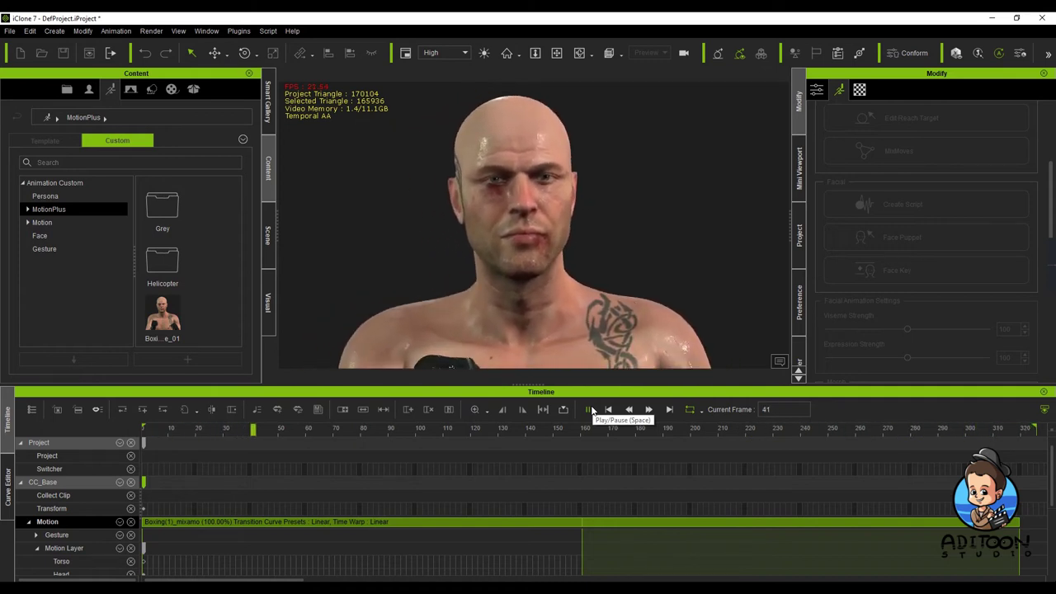
{"action": "left_click", "coordinate": [589, 409]}
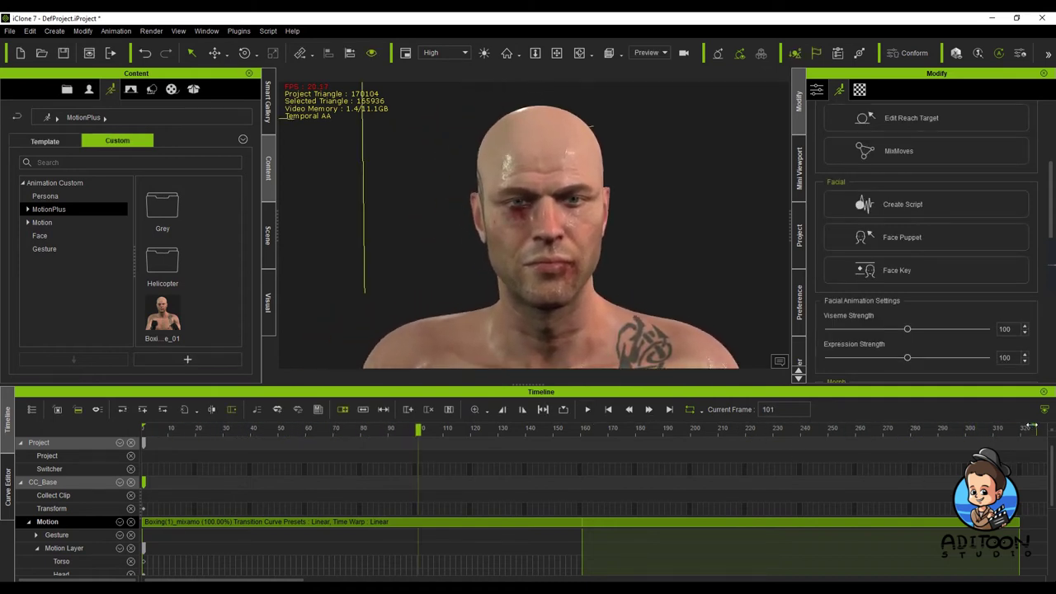
- Pull the project's end marker back to about frame 318 and play the boxing animation
{"action": "left_click_drag", "start_coordinate": [1036, 428], "coordinate": [1015, 430]}
{"action": "left_click", "coordinate": [591, 409]}
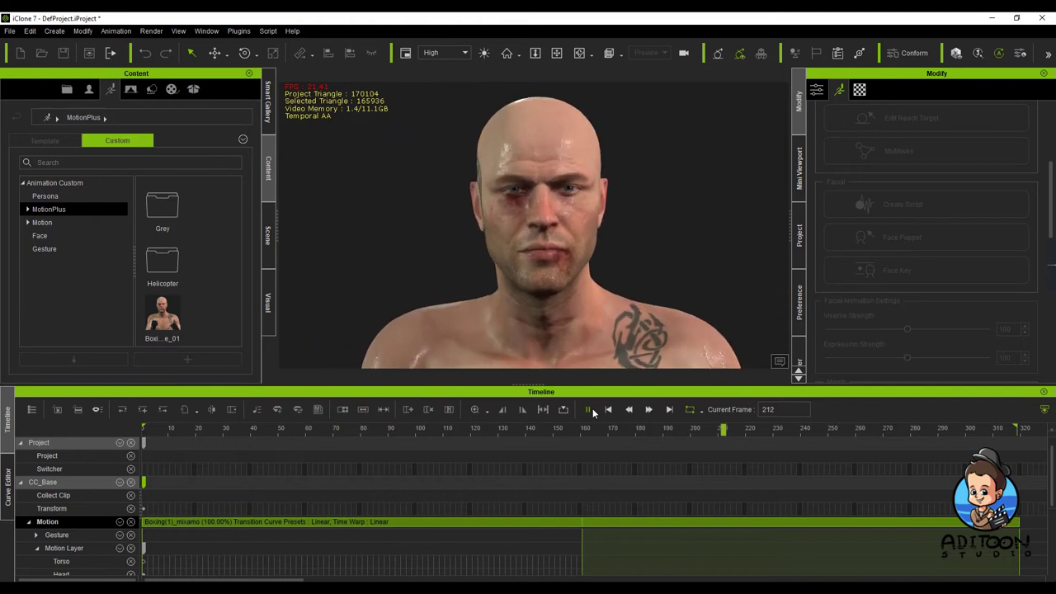
{"action": "left_click", "coordinate": [593, 408]}
- Set the project's end marker to about frame 319, just before the boxing clip's end, and play the loop
{"action": "scroll", "coordinate": [594, 495], "scroll_direction": "up", "scroll_amount": 3}
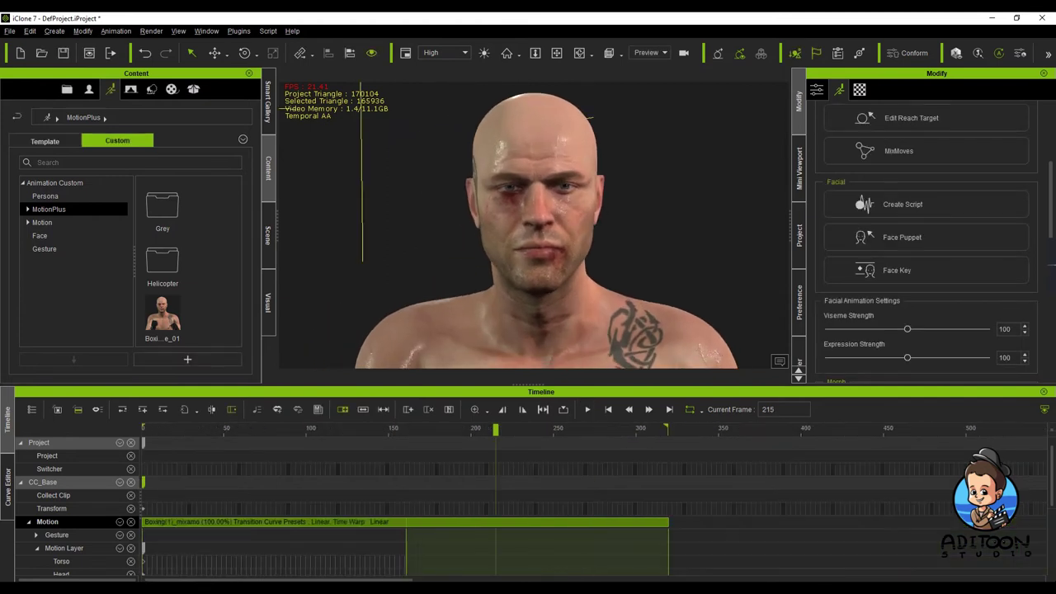
{"action": "left_click", "coordinate": [858, 482]}
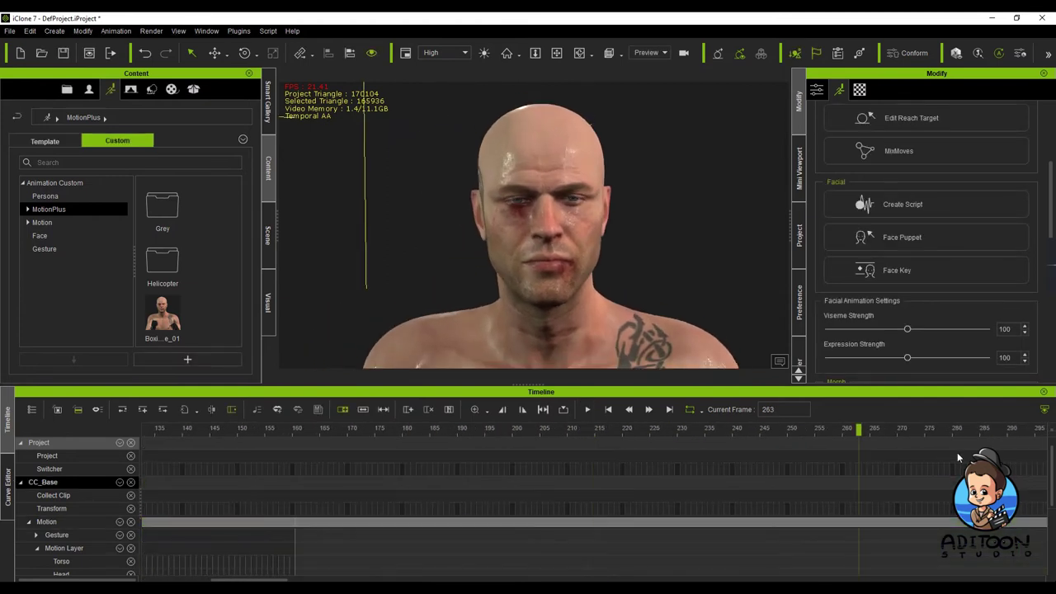
{"action": "left_click", "coordinate": [864, 456]}
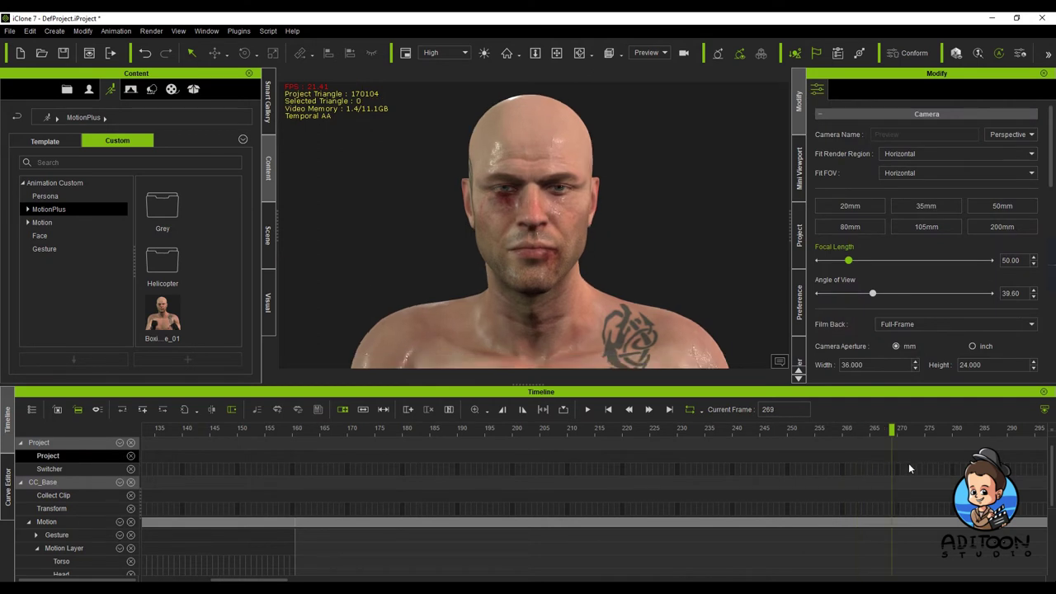
{"action": "middle_click_drag", "start_coordinate": [872, 453], "coordinate": [608, 453]}
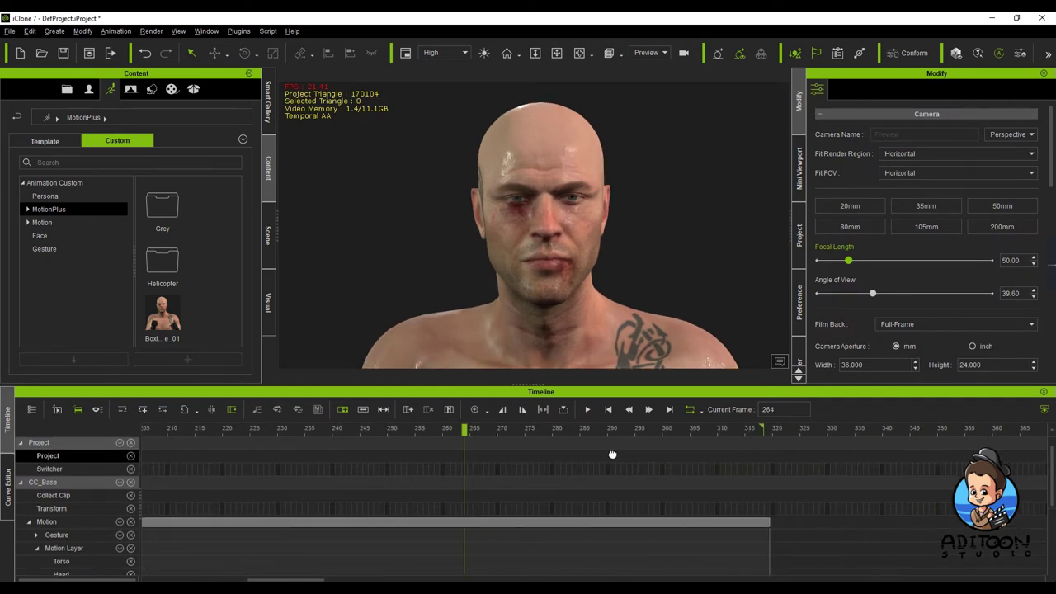
{"action": "left_click", "coordinate": [612, 455]}
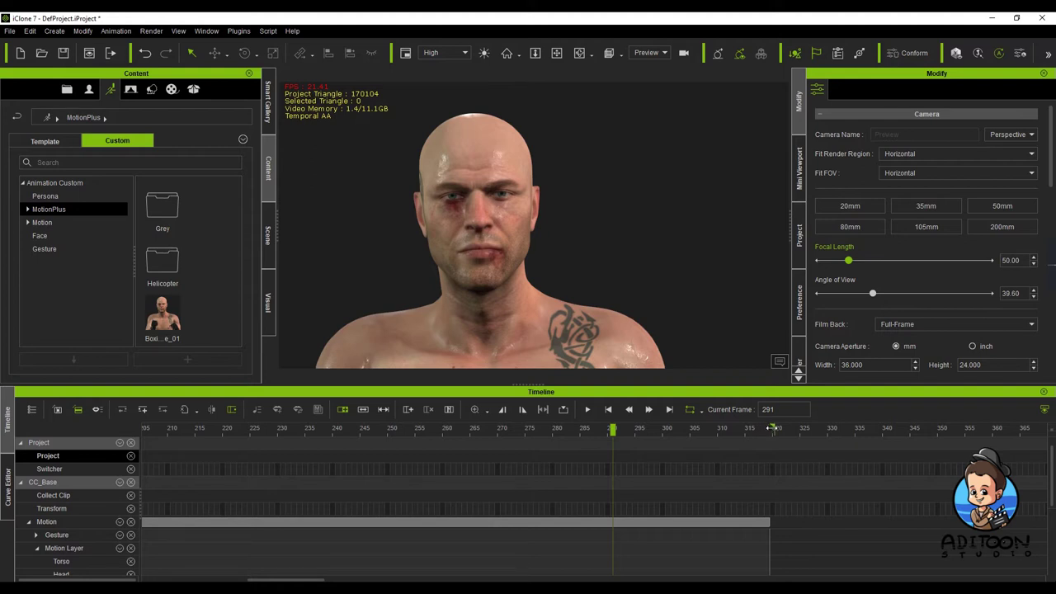
{"action": "left_click", "coordinate": [740, 428]}
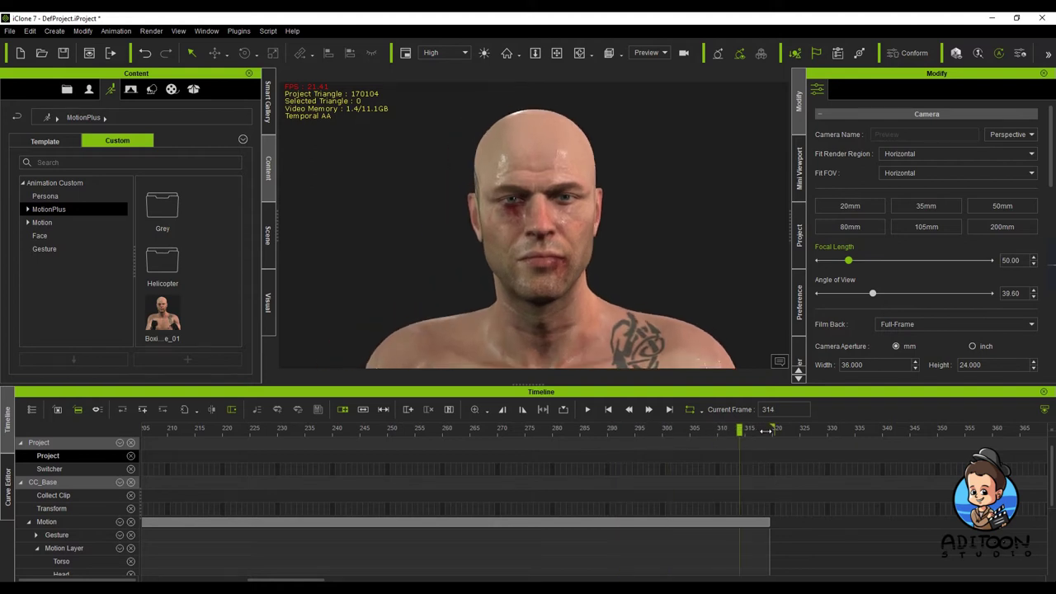
{"action": "left_click", "coordinate": [772, 429]}
{"action": "left_click", "coordinate": [767, 429]}
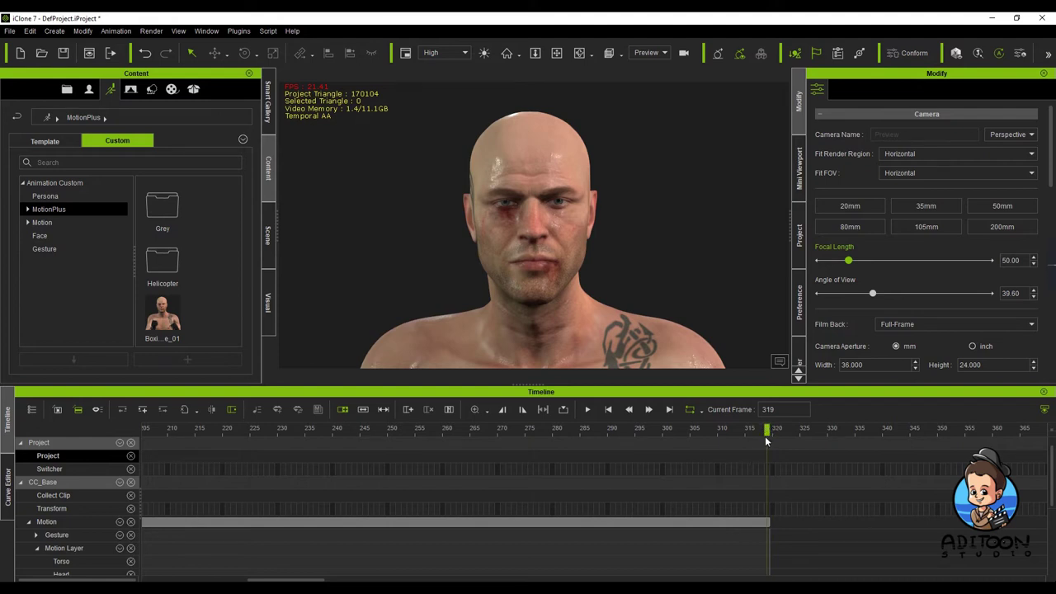
{"action": "left_click_drag", "start_coordinate": [768, 429], "coordinate": [444, 437]}
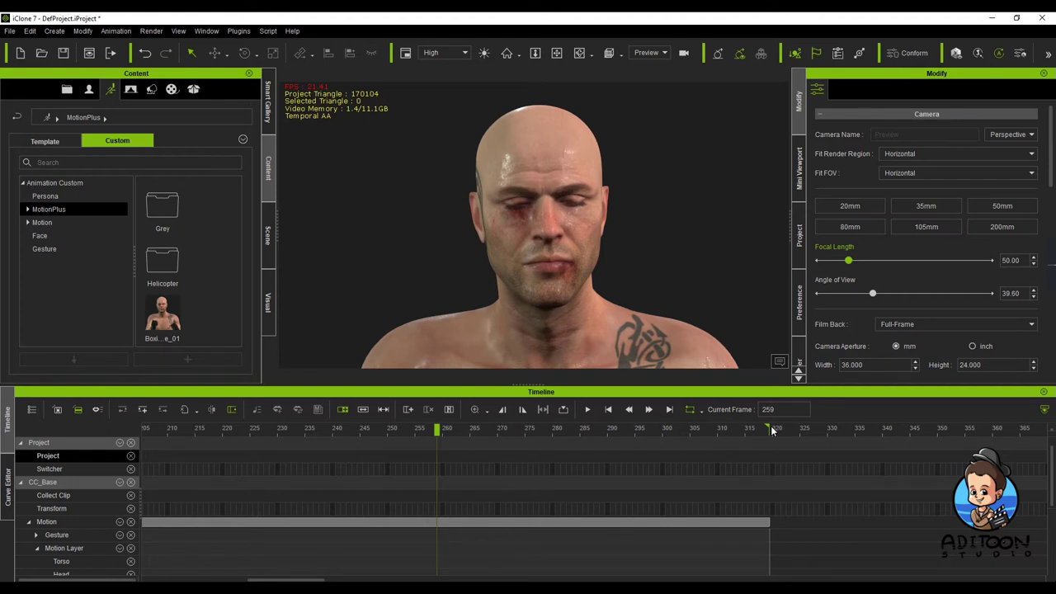
{"action": "left_click", "coordinate": [587, 410]}
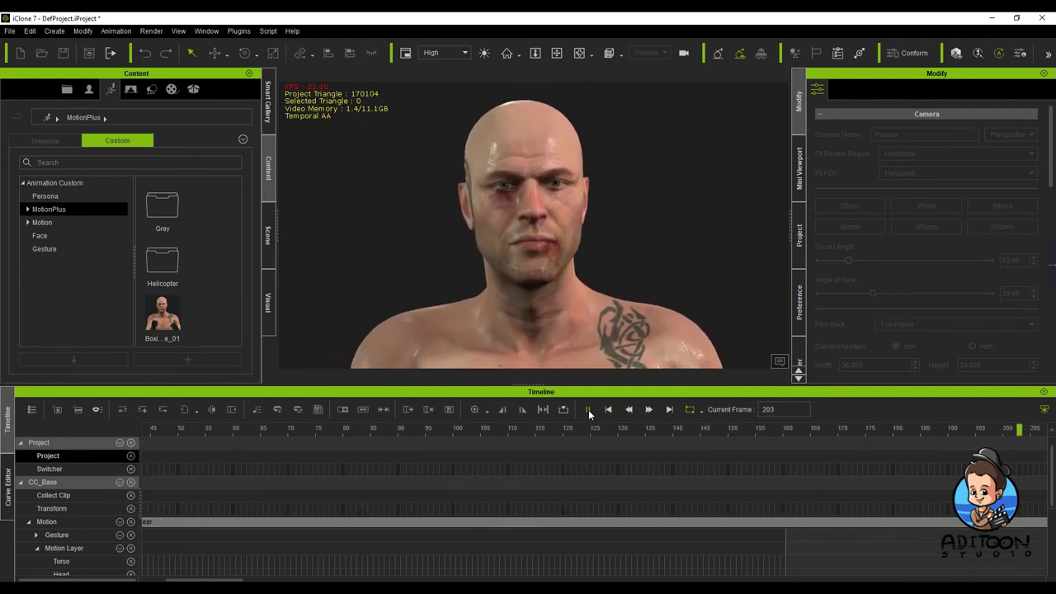
{"action": "left_click", "coordinate": [589, 410]}
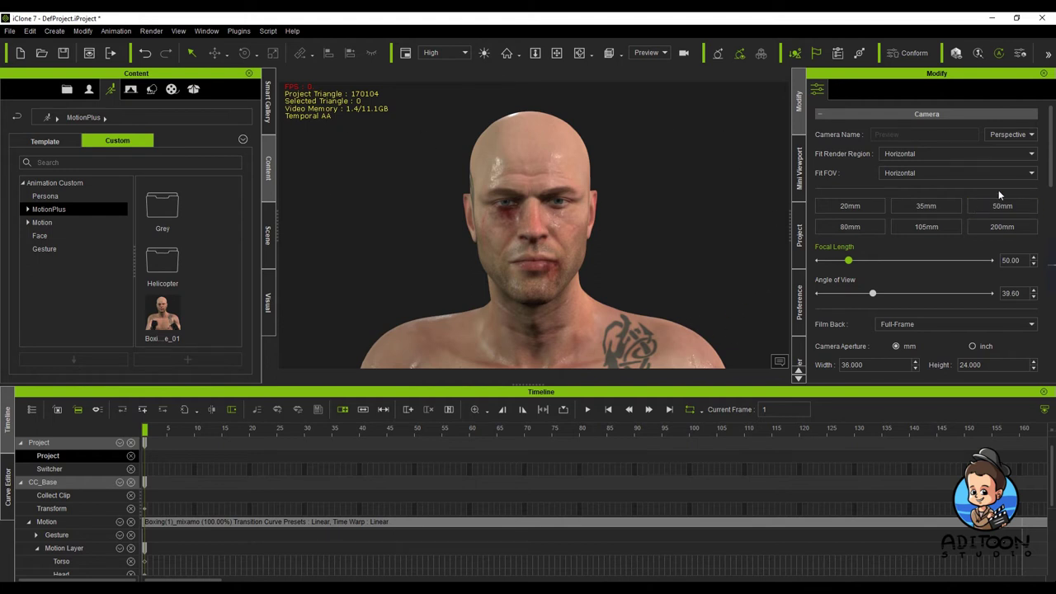
- Try a 20 mm camera lens close up on the boxer's face and restore the 50 mm lens
{"action": "left_click", "coordinate": [863, 207]}
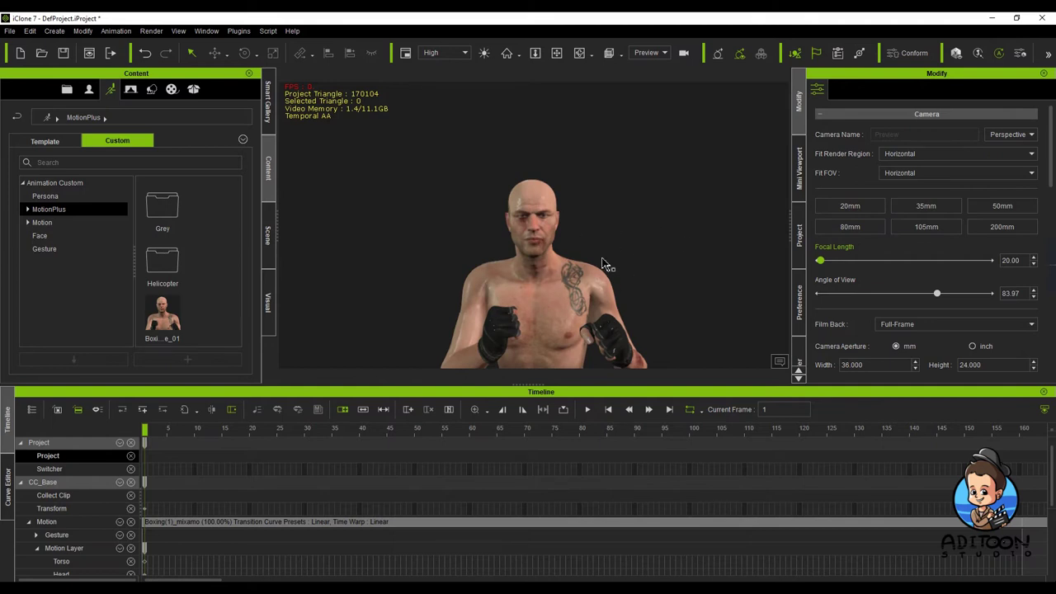
{"action": "scroll", "coordinate": [537, 269], "scroll_direction": "up", "scroll_amount": 5}
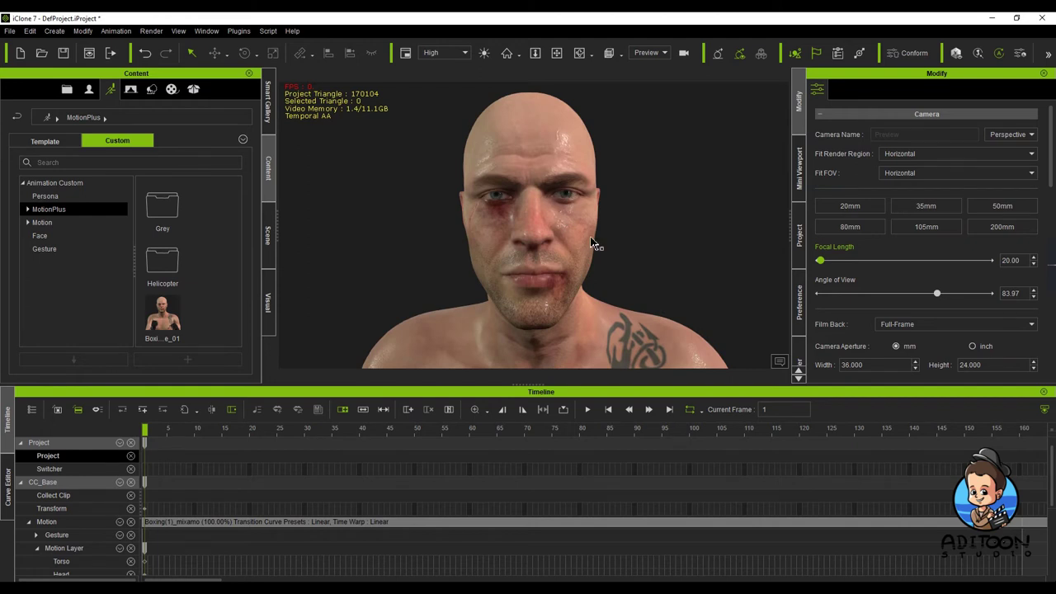
{"action": "left_click", "coordinate": [1001, 206]}
{"action": "scroll", "coordinate": [671, 246], "scroll_direction": "down", "scroll_amount": 5}
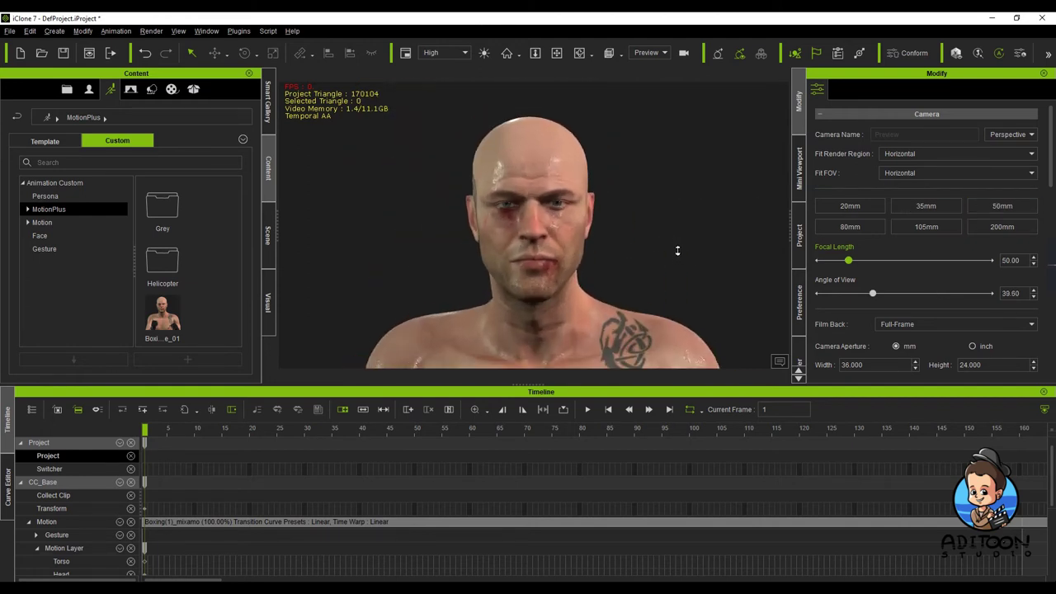
- Return the animation to the first frame and open the Face Puppet editor for the boxer avatar
{"action": "left_click", "coordinate": [588, 409]}
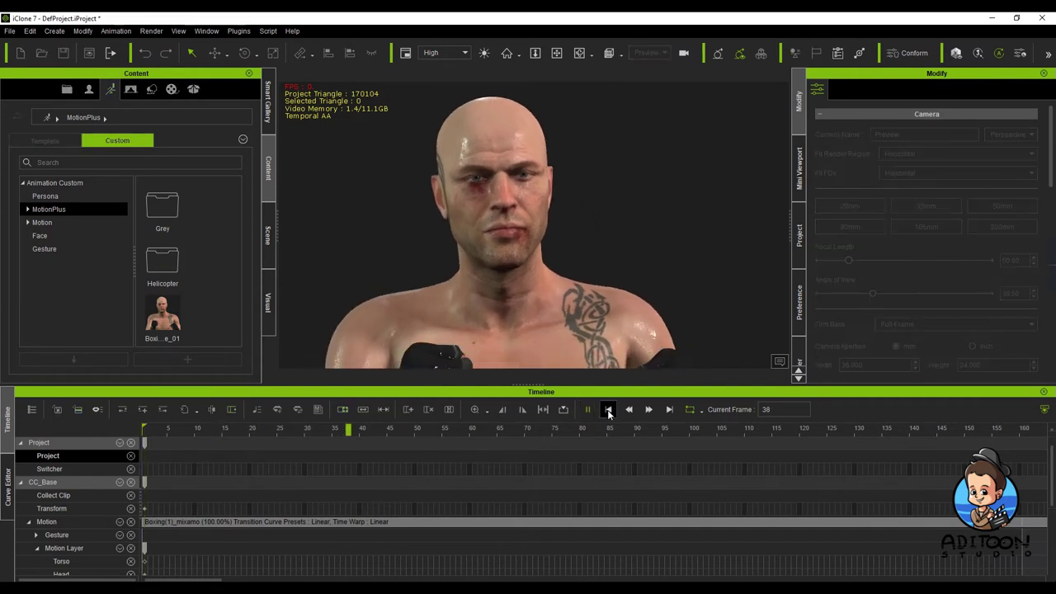
{"action": "left_click", "coordinate": [608, 409]}
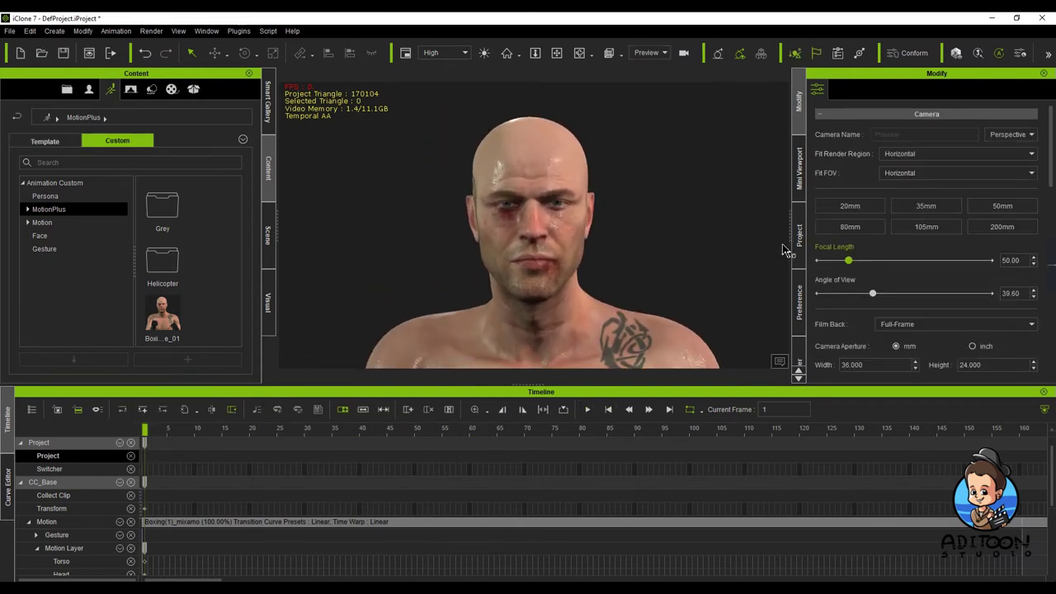
{"action": "left_click", "coordinate": [568, 153]}
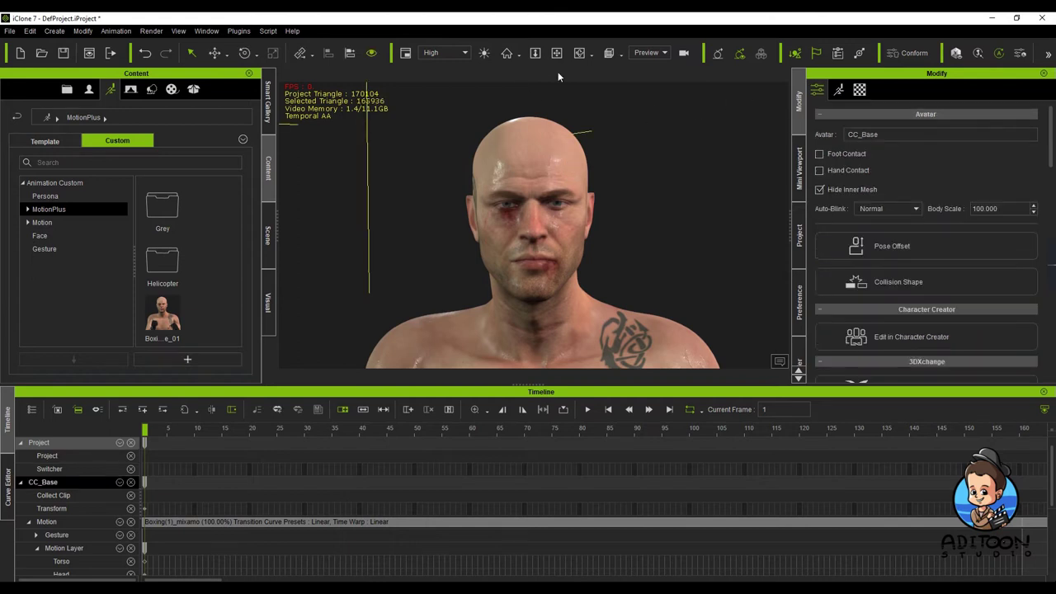
{"action": "left_click", "coordinate": [840, 93]}
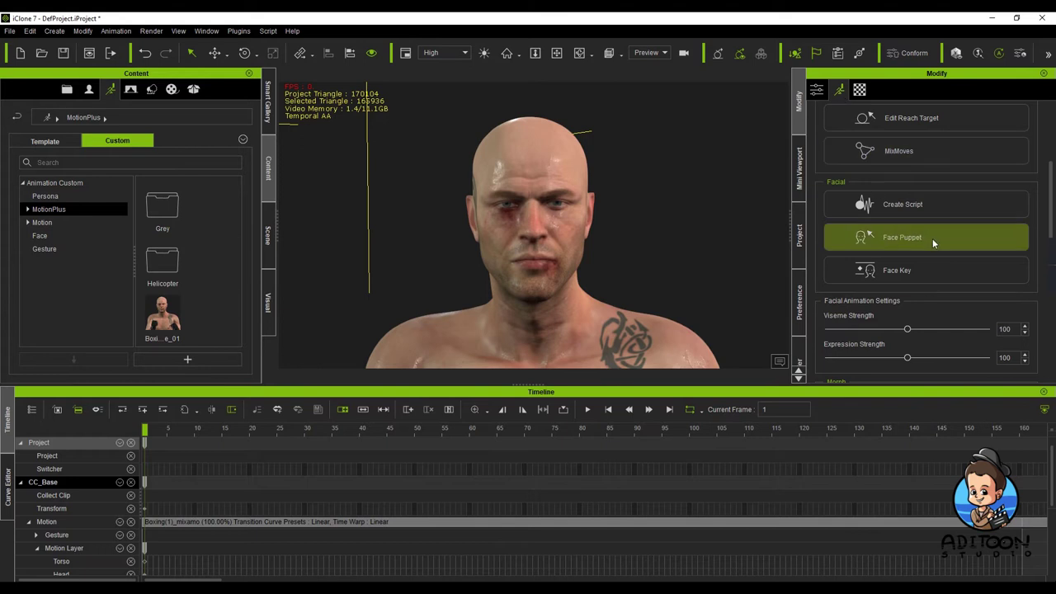
{"action": "left_click", "coordinate": [900, 238]}
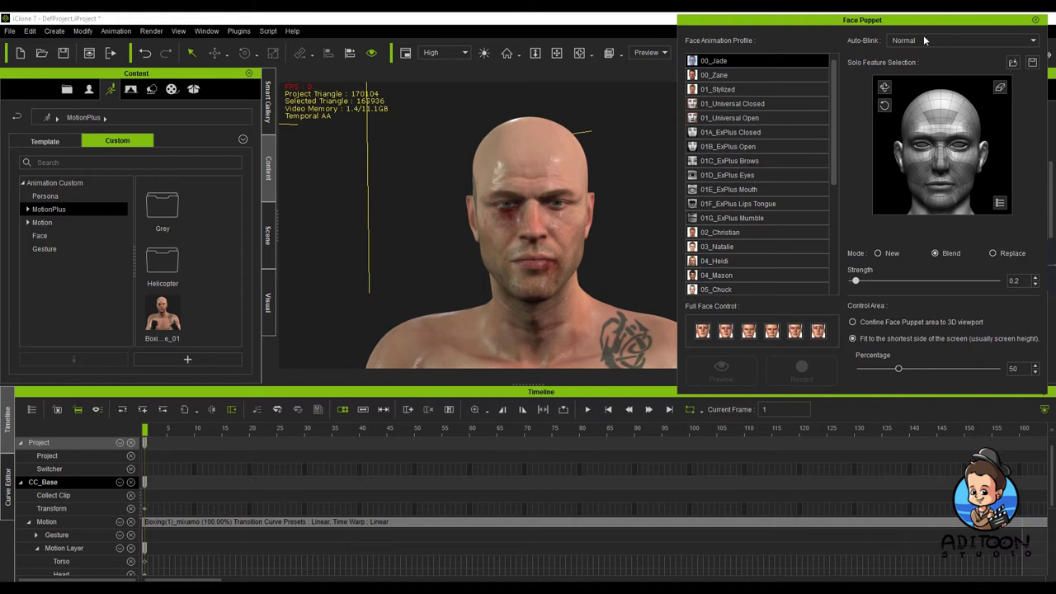
{"action": "left_click_drag", "start_coordinate": [908, 25], "coordinate": [902, 35]}
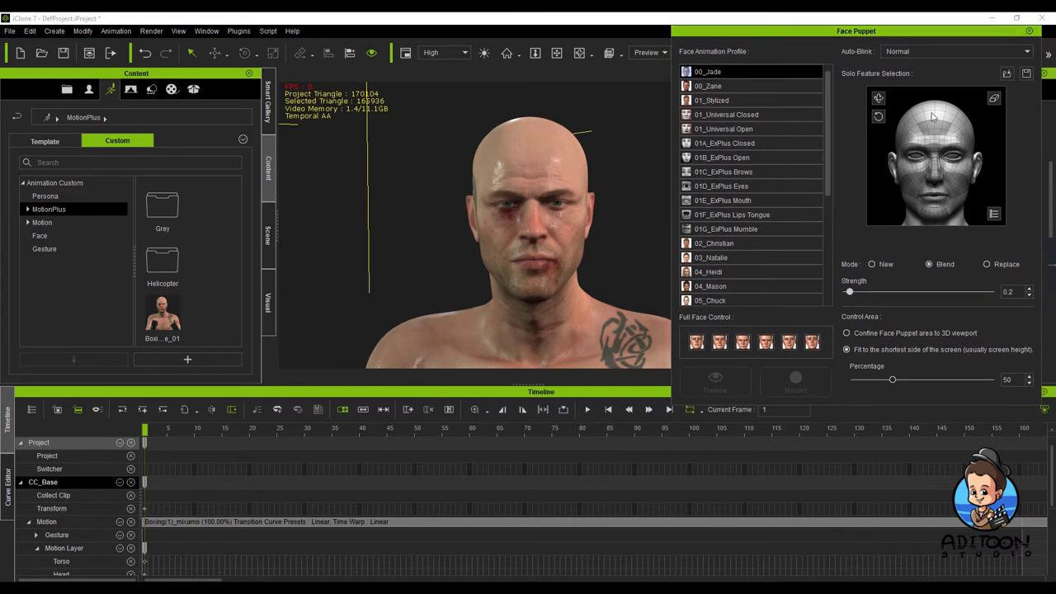
- Select the nose as the solo facial feature and preview its puppeteering on the boxer's face
{"action": "left_click", "coordinate": [934, 181]}
{"action": "left_click", "coordinate": [939, 183]}
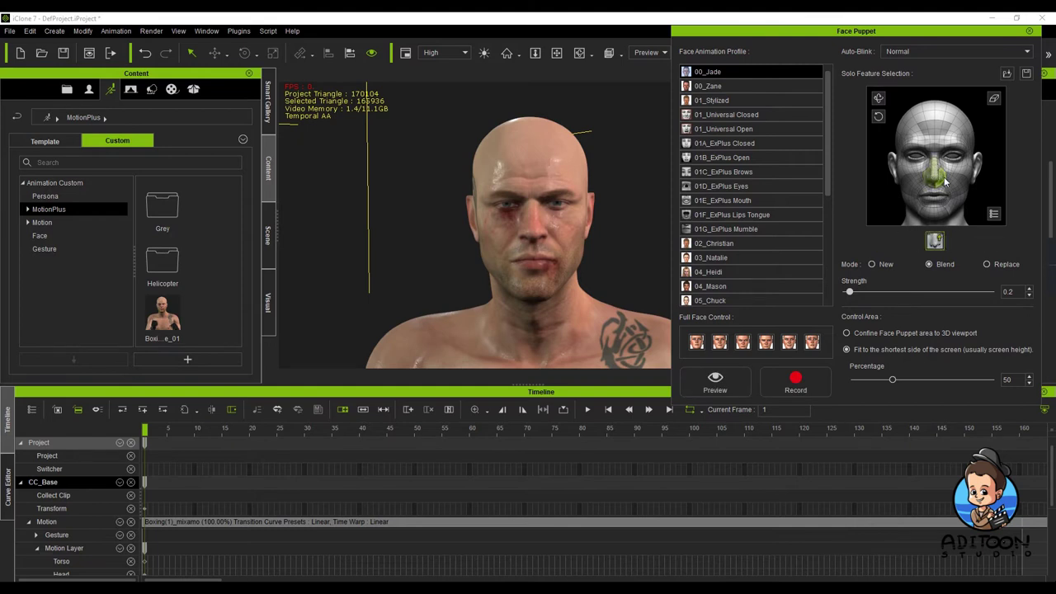
{"action": "left_click", "coordinate": [715, 381]}
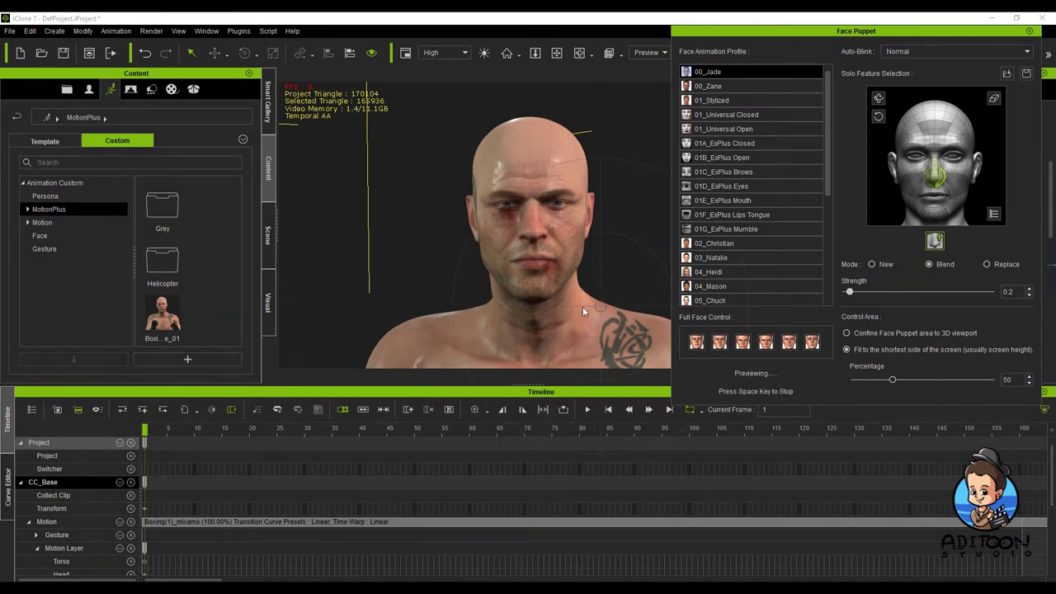
{"action": "key", "text": "space"}
- Set the Face Puppet strength to 1 and preview the nose movement again
{"action": "left_click", "coordinate": [998, 291]}
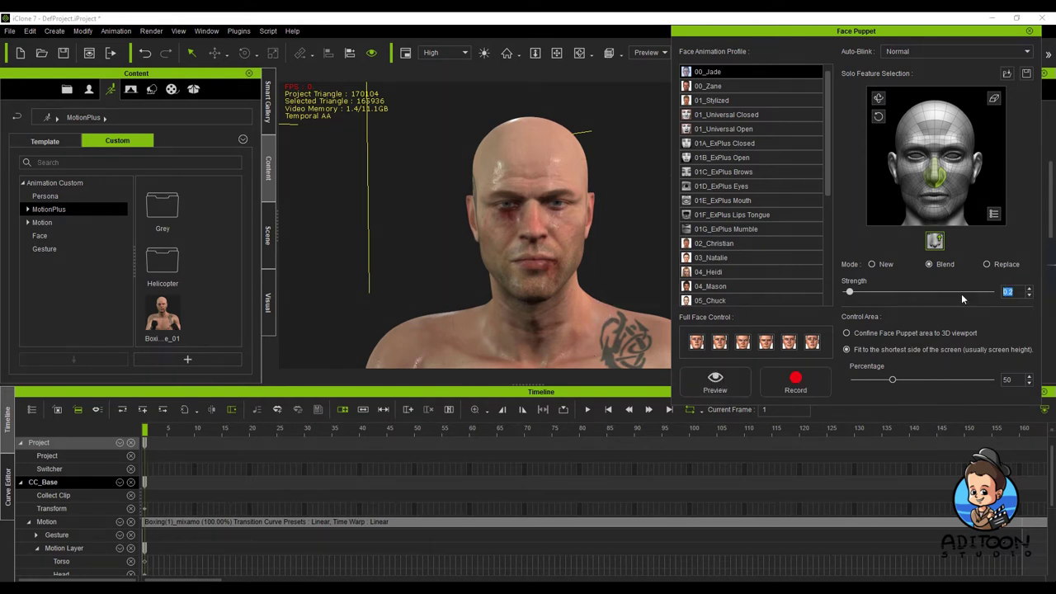
{"action": "type", "text": "1"}
{"action": "key", "text": "Return"}
{"action": "left_click", "coordinate": [715, 382]}
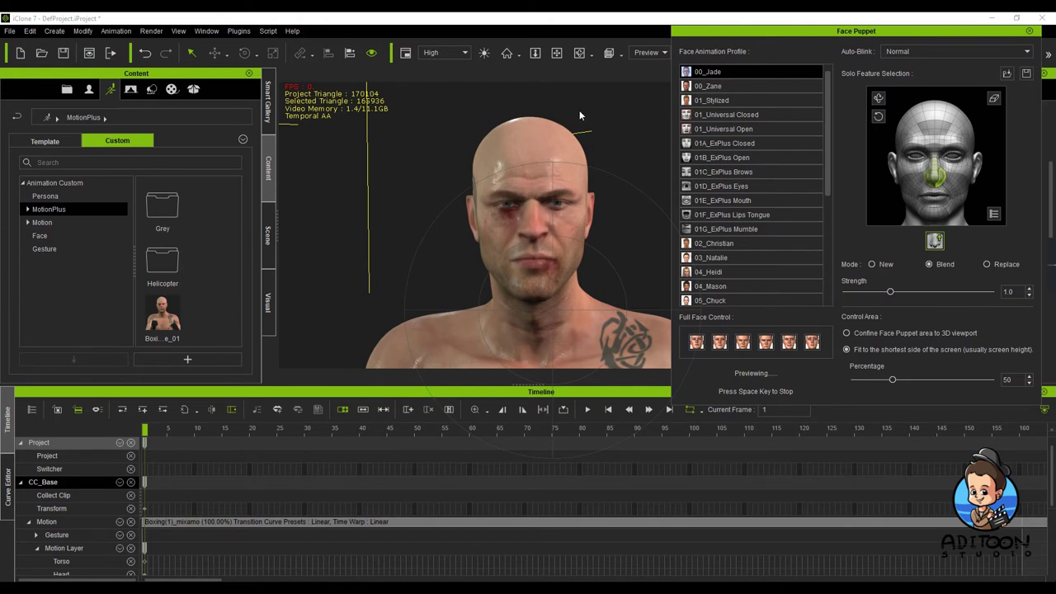
{"action": "key", "text": "space"}
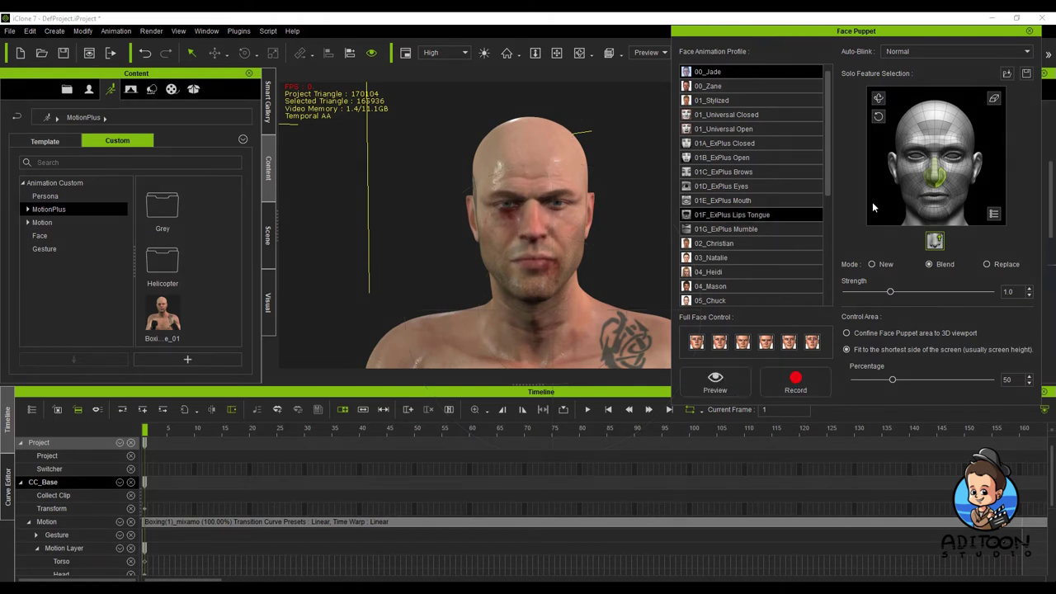
- Add the areas beneath both eyes to the selected facial features and preview the combined puppeteering
{"action": "left_click", "coordinate": [950, 164]}
{"action": "left_click", "coordinate": [921, 168]}
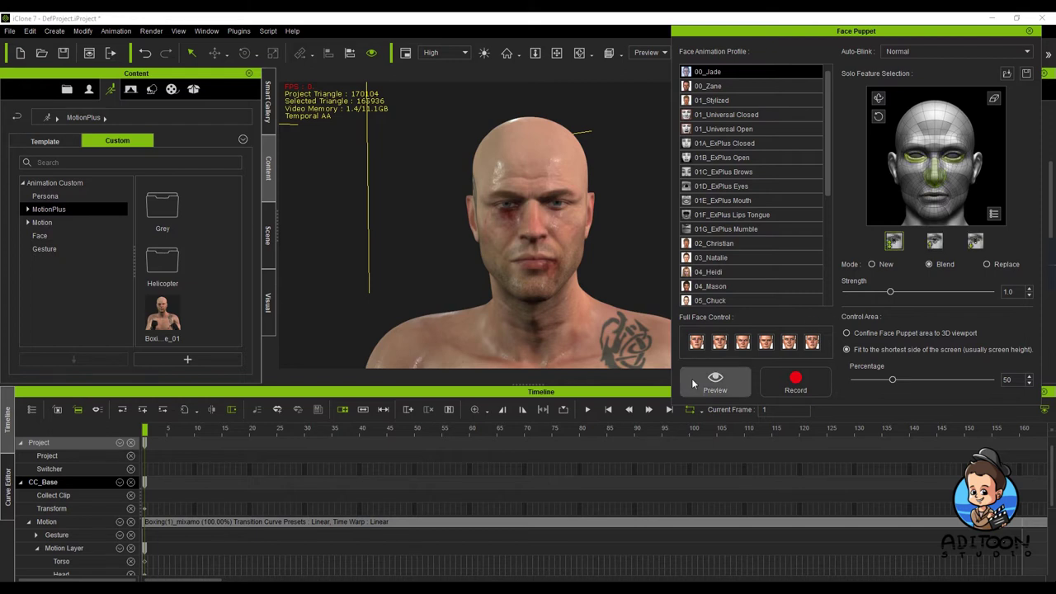
{"action": "left_click", "coordinate": [697, 379]}
{"action": "key", "text": "space"}
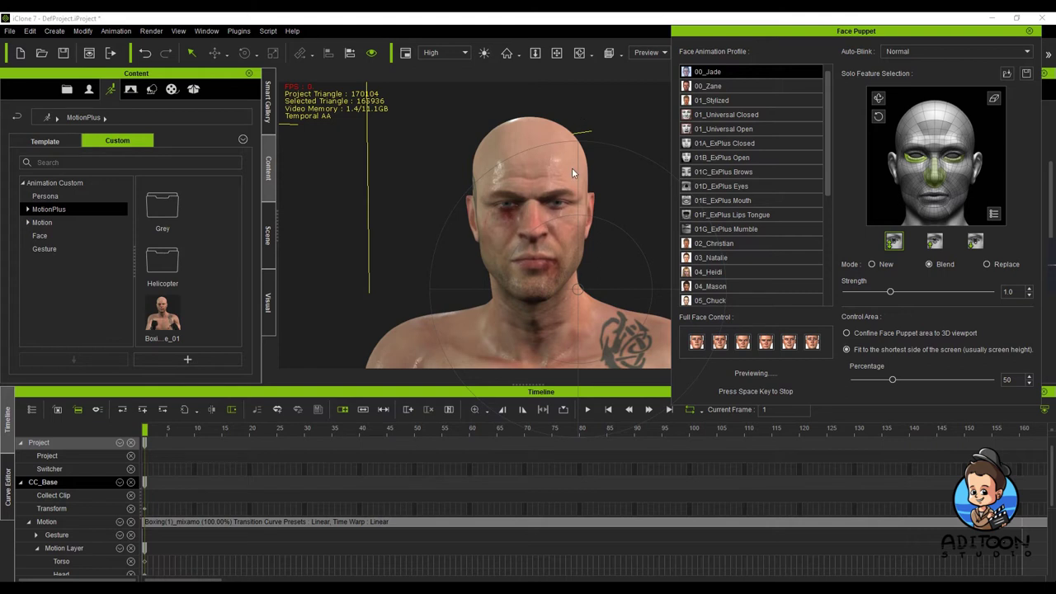
{"action": "key", "text": "space"}
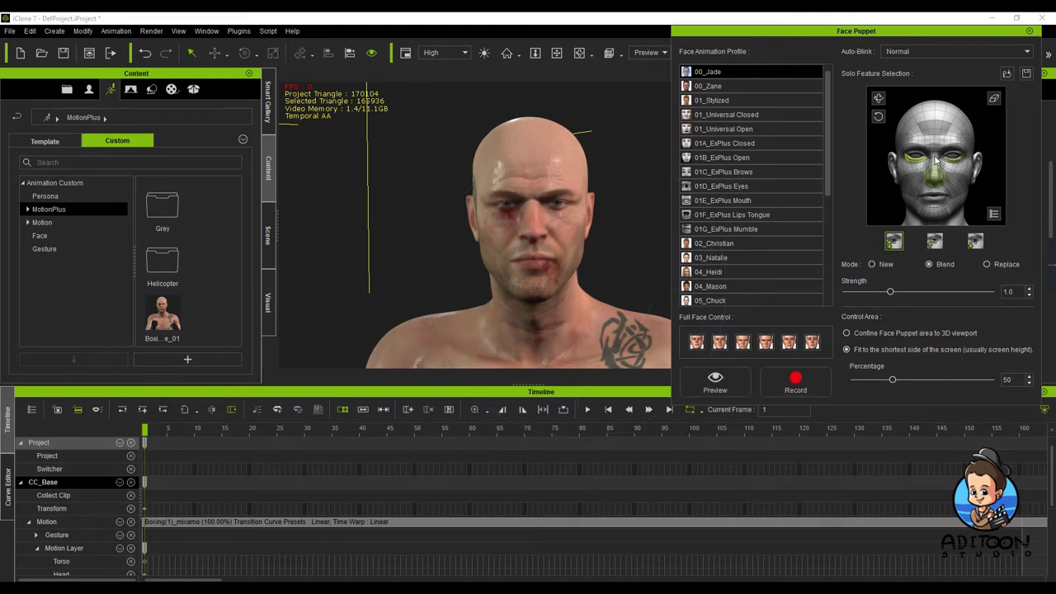
- Try adding the upper nose bridge to the selected facial features and preview the puppeteering
{"action": "left_click", "coordinate": [936, 164]}
{"action": "left_click", "coordinate": [712, 378]}
{"action": "key", "text": "space"}
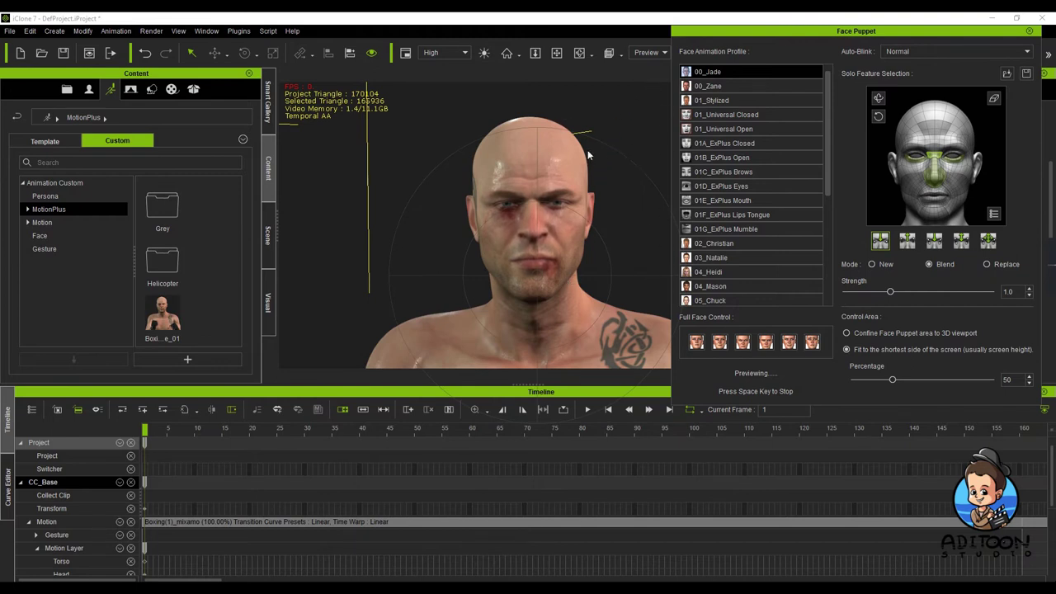
{"action": "key", "text": "space"}
- Try adding the mouth area to the selected facial features and preview the combined movement
{"action": "left_click", "coordinate": [939, 195]}
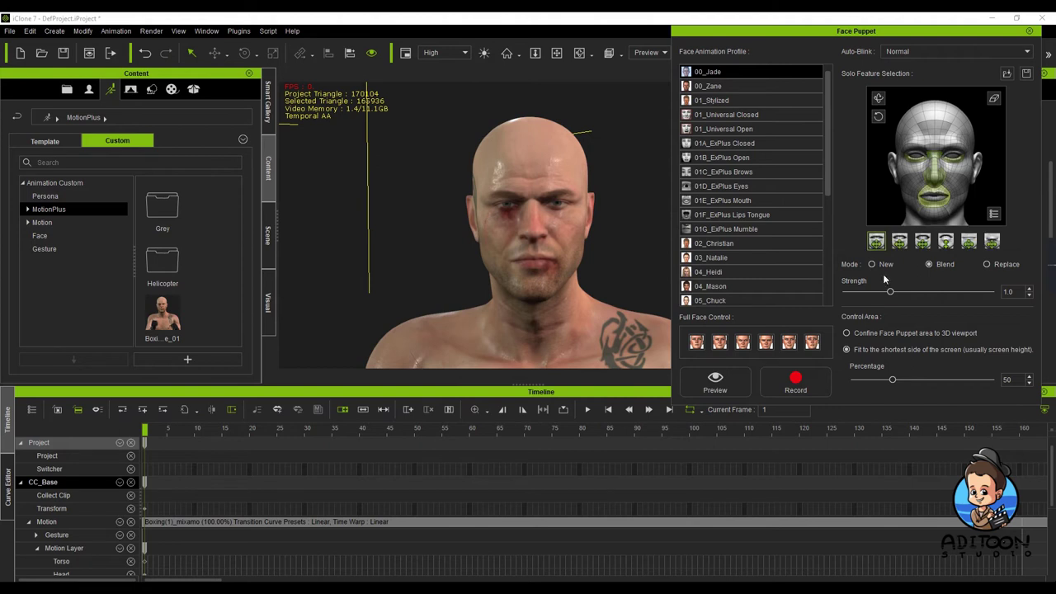
{"action": "left_click", "coordinate": [715, 381]}
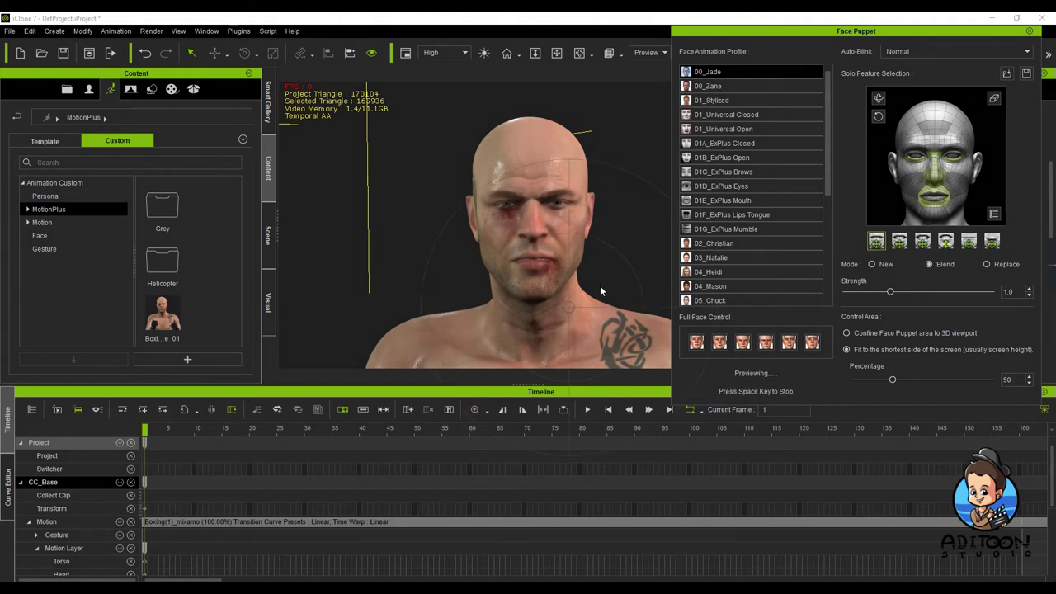
{"action": "key", "text": "space"}
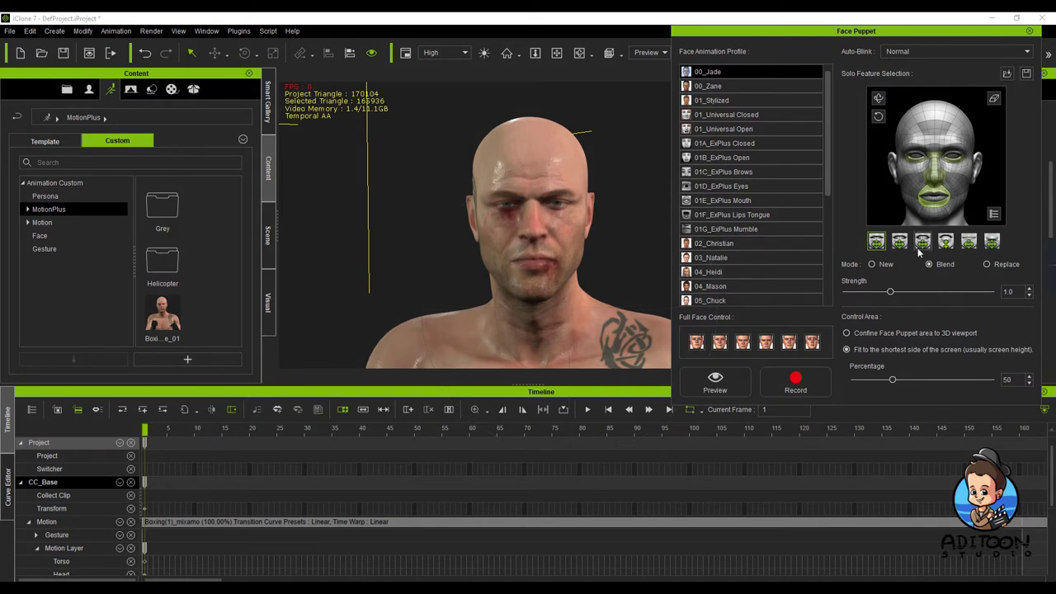
- Remove the nose bridge and mouth from the selected features and preview the remaining nose and under-eye puppeteering
{"action": "left_click", "coordinate": [938, 160]}
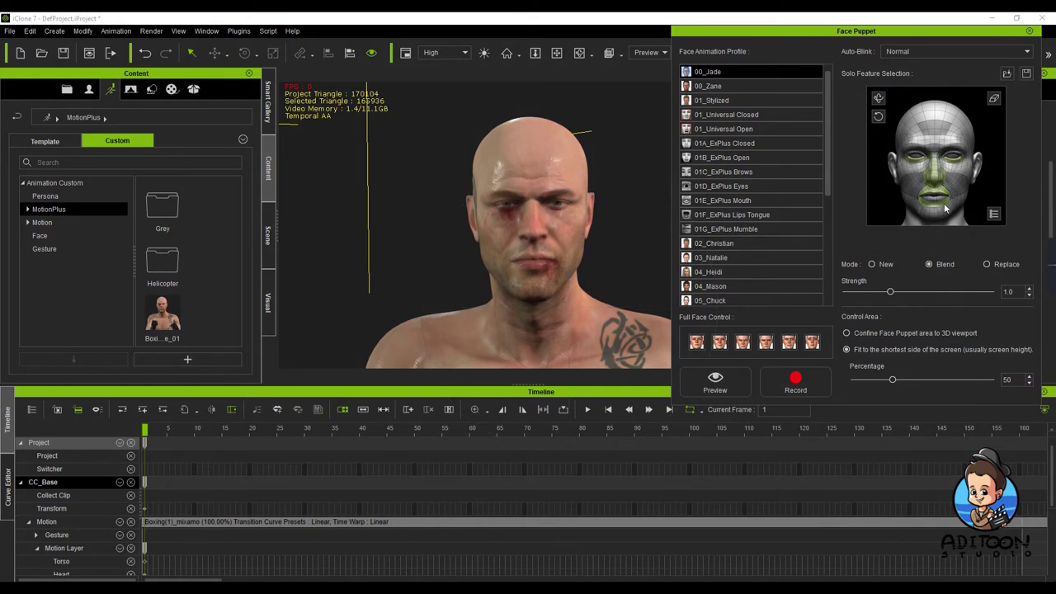
{"action": "left_click", "coordinate": [714, 381]}
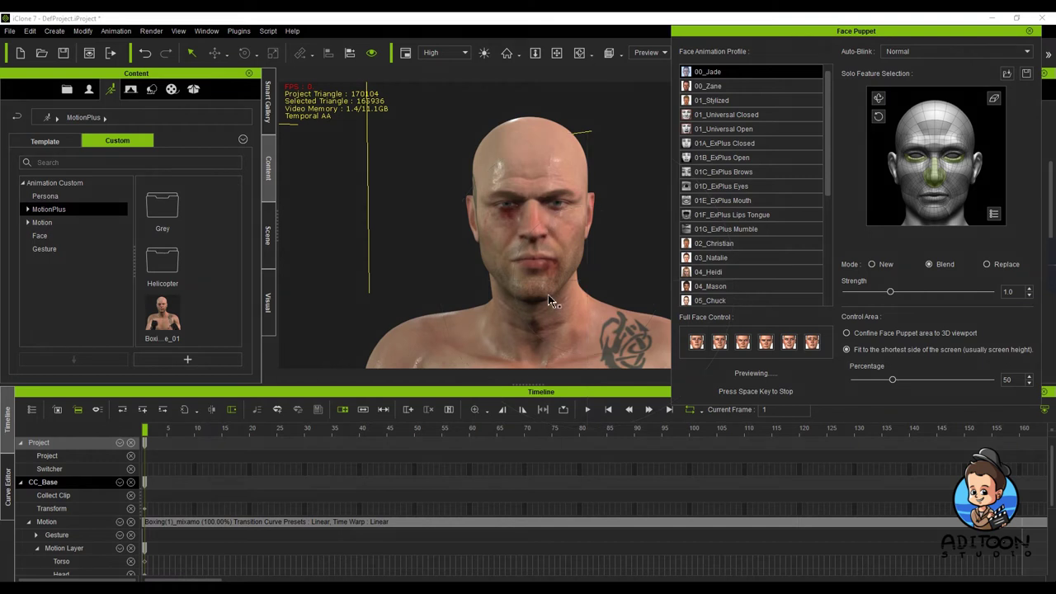
{"action": "key", "text": "space"}
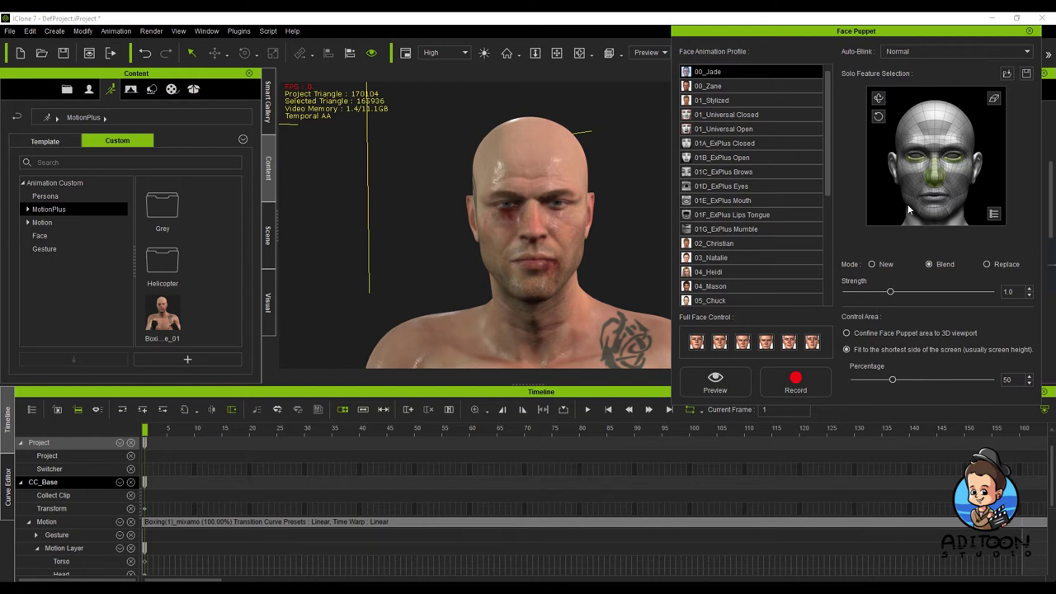
- Set the Face Puppet strength to 1.2 and record a short take of the nose and under-eye movement
{"action": "left_click", "coordinate": [798, 384]}
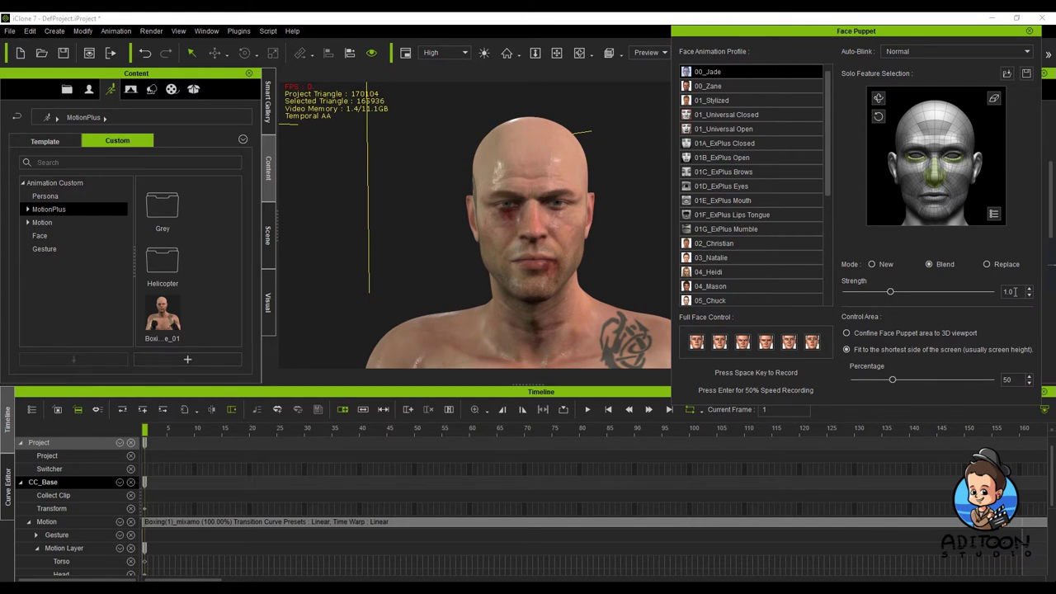
{"action": "type", "text": "2"}
{"action": "key", "text": "space"}
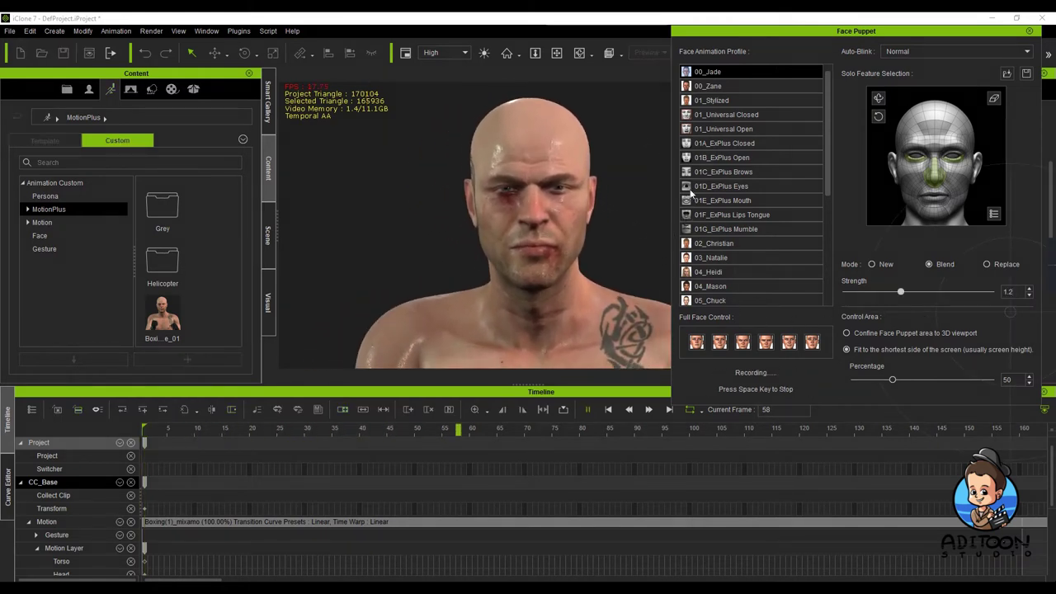
{"action": "key", "text": "space"}
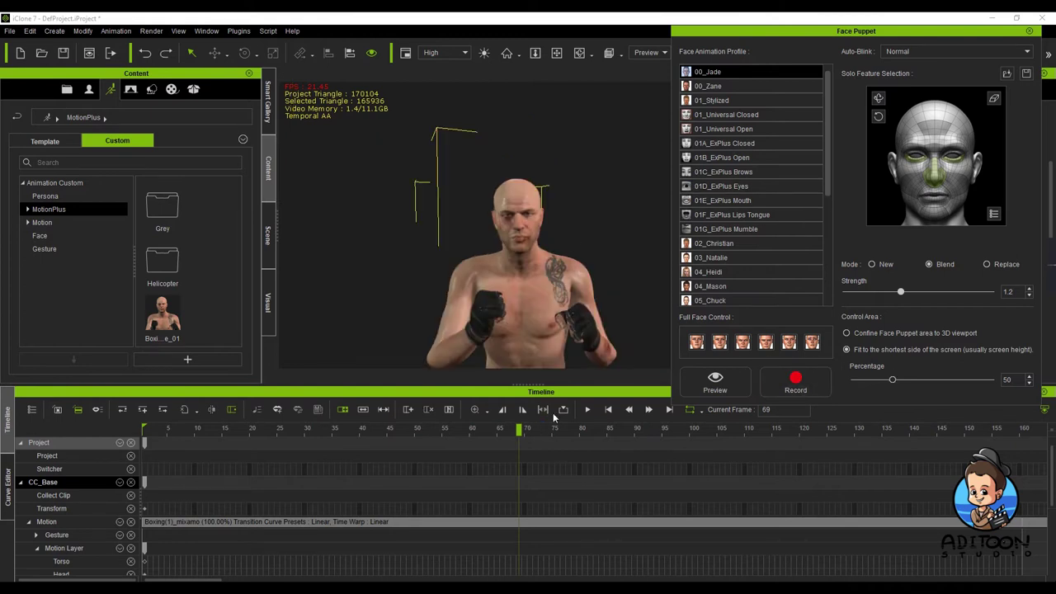
- Play back the short facial take from the first frame and return to the start
{"action": "left_click", "coordinate": [608, 411]}
{"action": "key", "text": "space"}
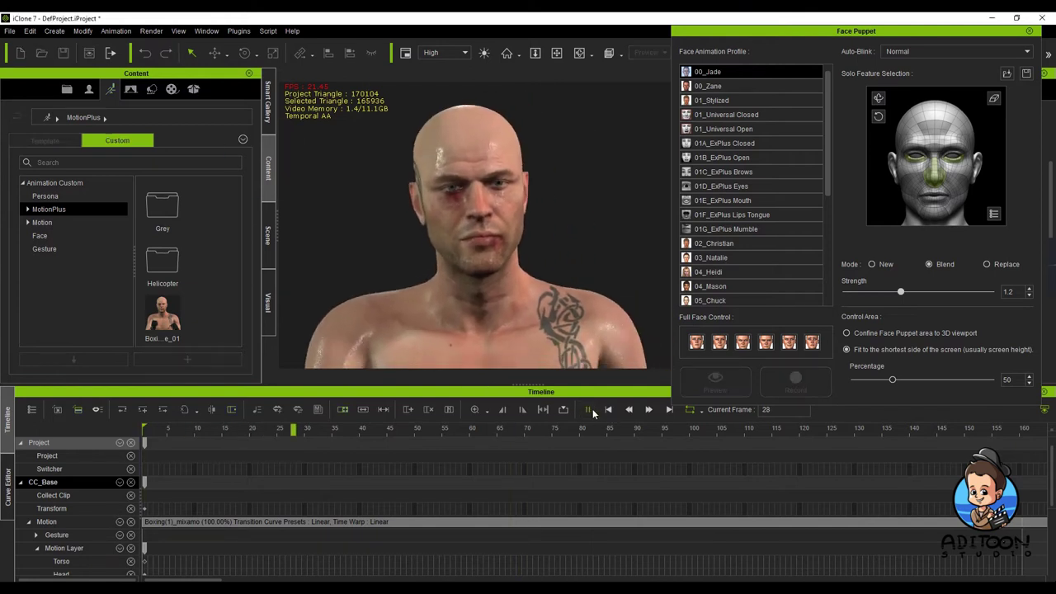
{"action": "left_click", "coordinate": [608, 410]}
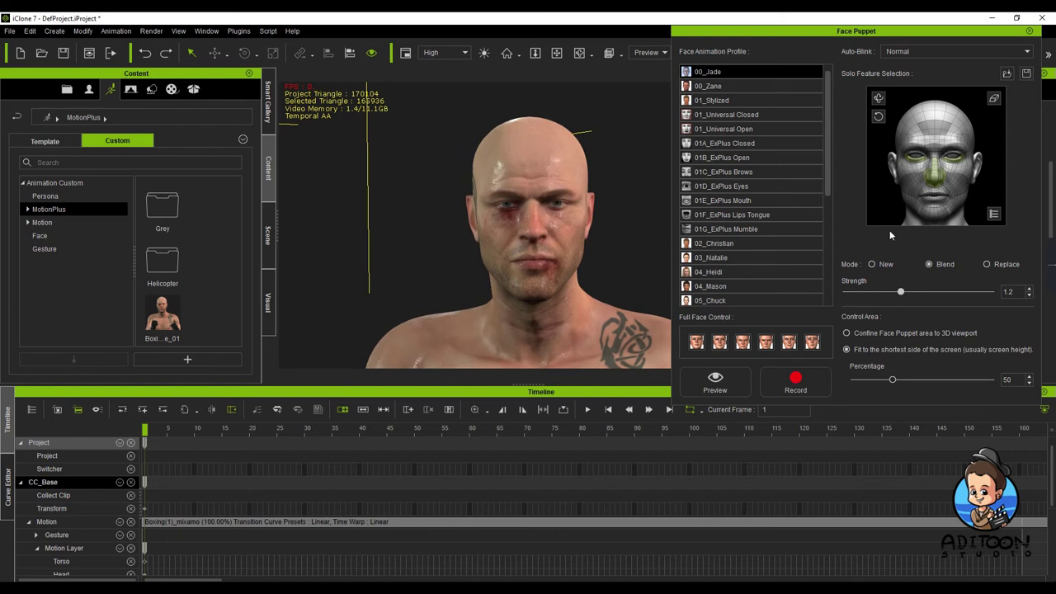
- Preview the nose and under-eye puppeteering, then record it from the first frame across the whole boxing animation
{"action": "middle_click_drag", "start_coordinate": [602, 266], "coordinate": [590, 239]}
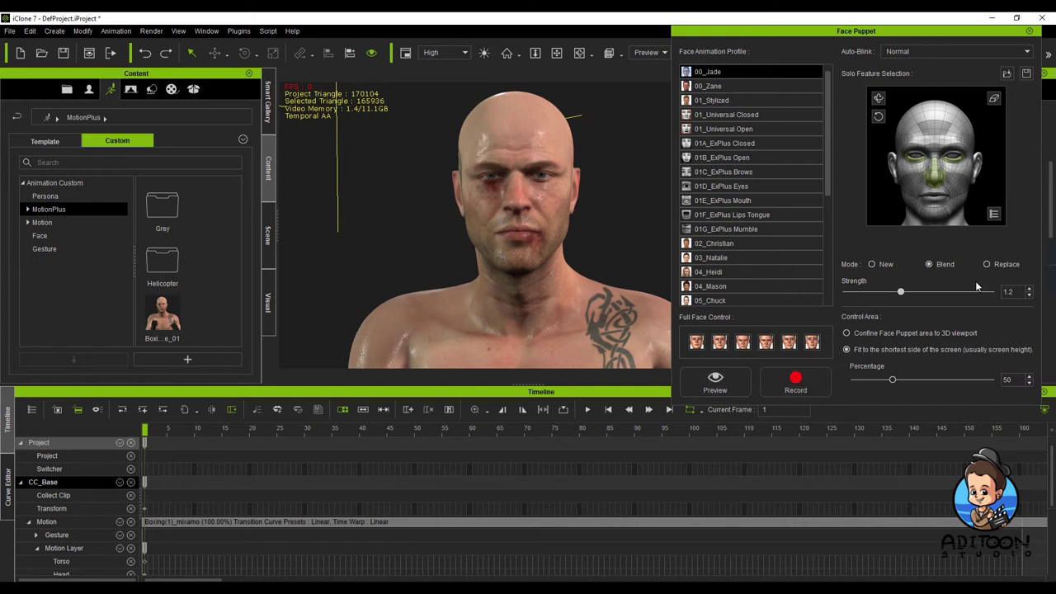
{"action": "left_click", "coordinate": [720, 384]}
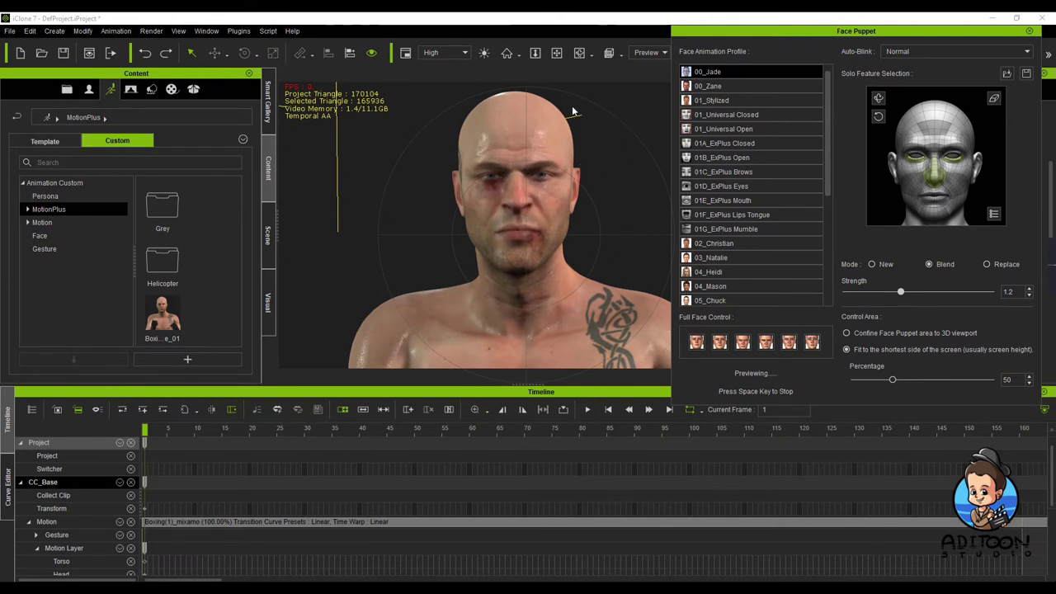
{"action": "key", "text": "space"}
{"action": "left_click", "coordinate": [796, 382]}
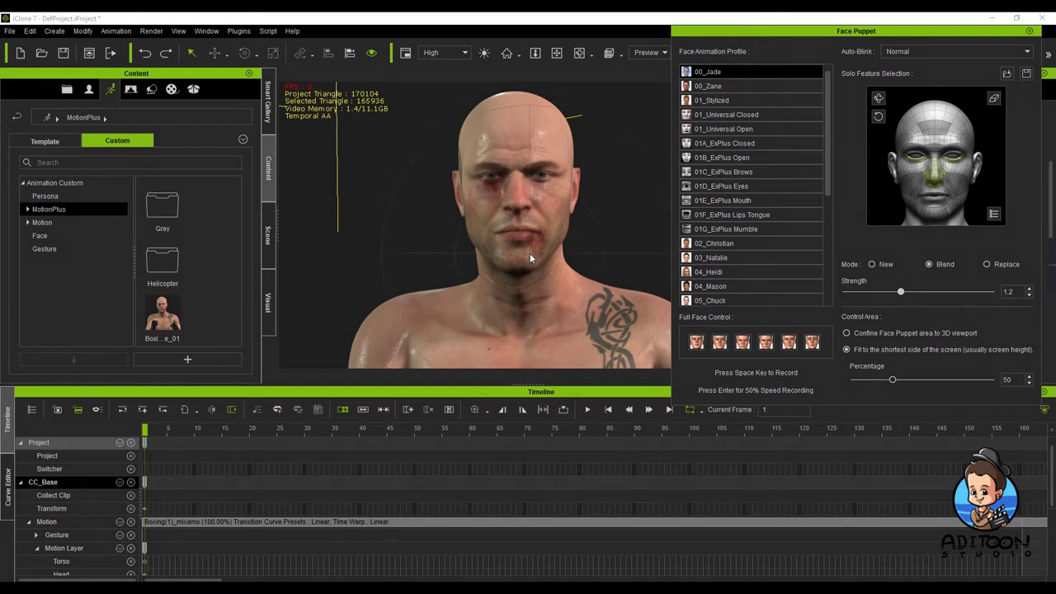
{"action": "key", "text": "space"}
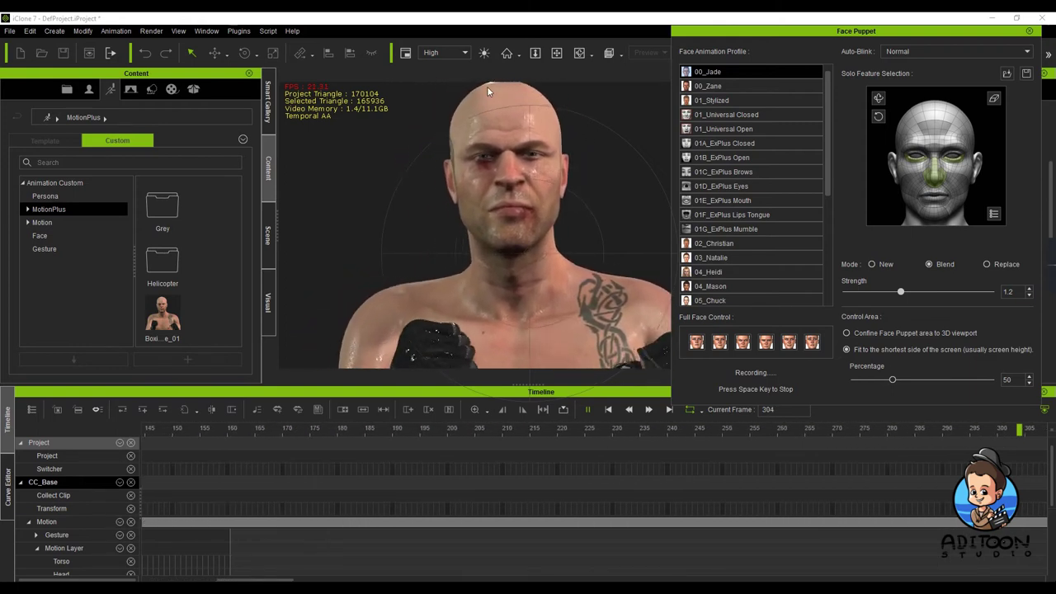
{"action": "key", "text": "space"}
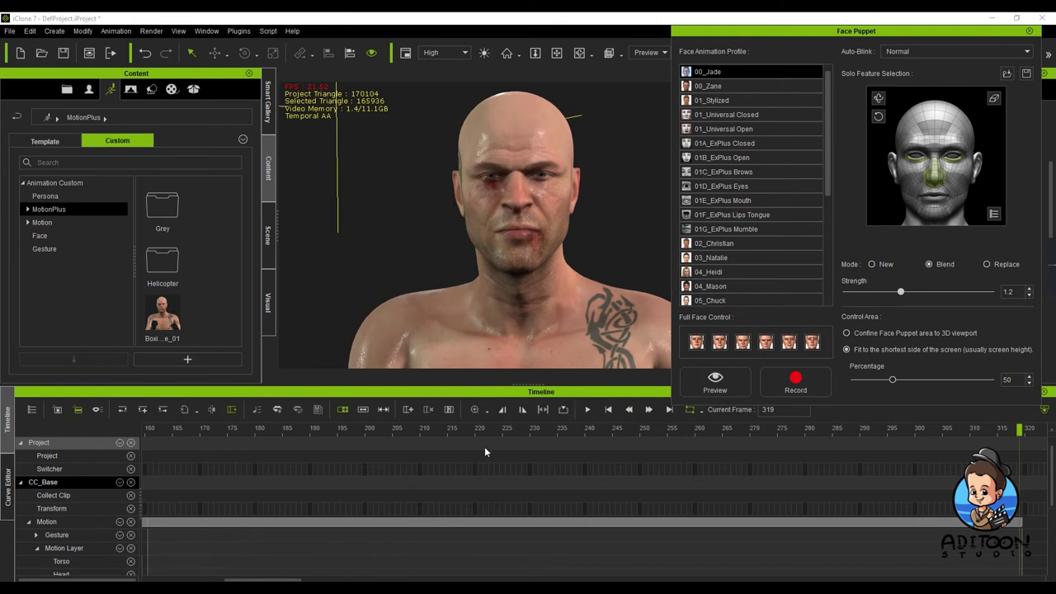
- Play back the full-length facial recording twice from the first frame and return to the start
{"action": "left_click", "coordinate": [608, 409]}
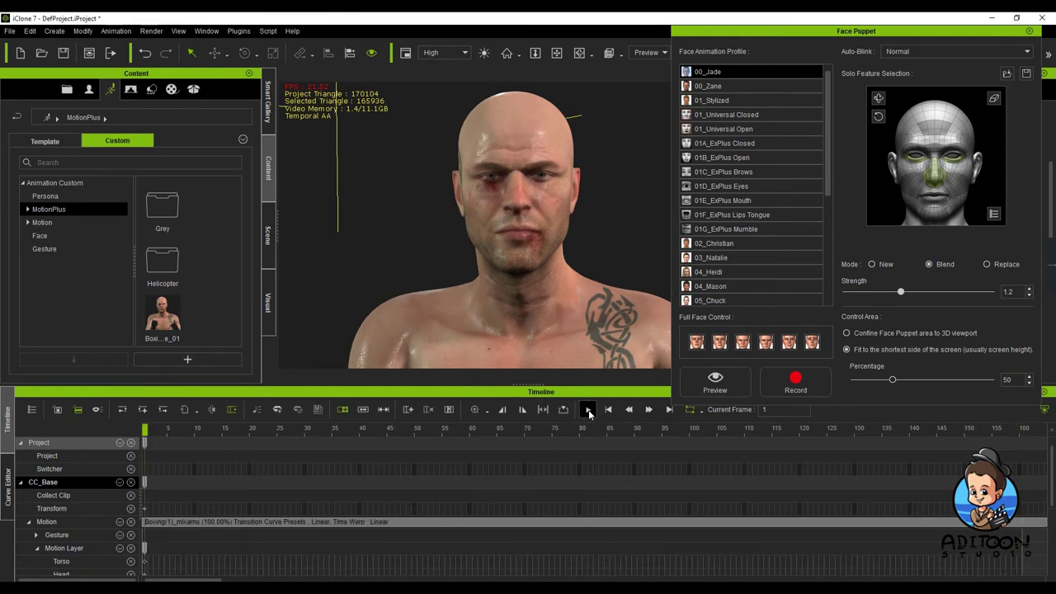
{"action": "left_click", "coordinate": [588, 410]}
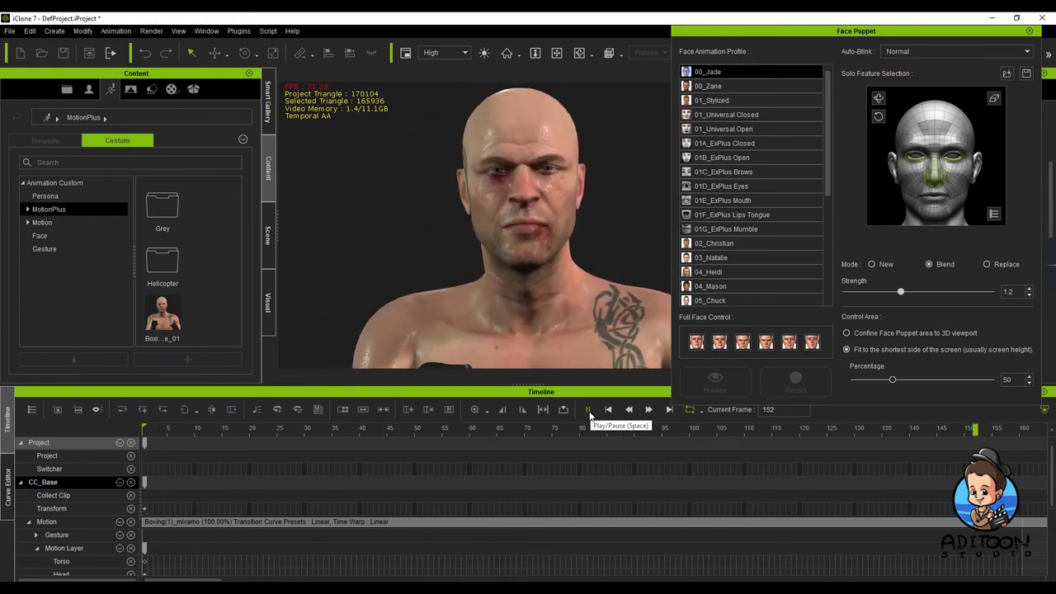
{"action": "left_click", "coordinate": [589, 412]}
{"action": "left_click", "coordinate": [615, 412]}
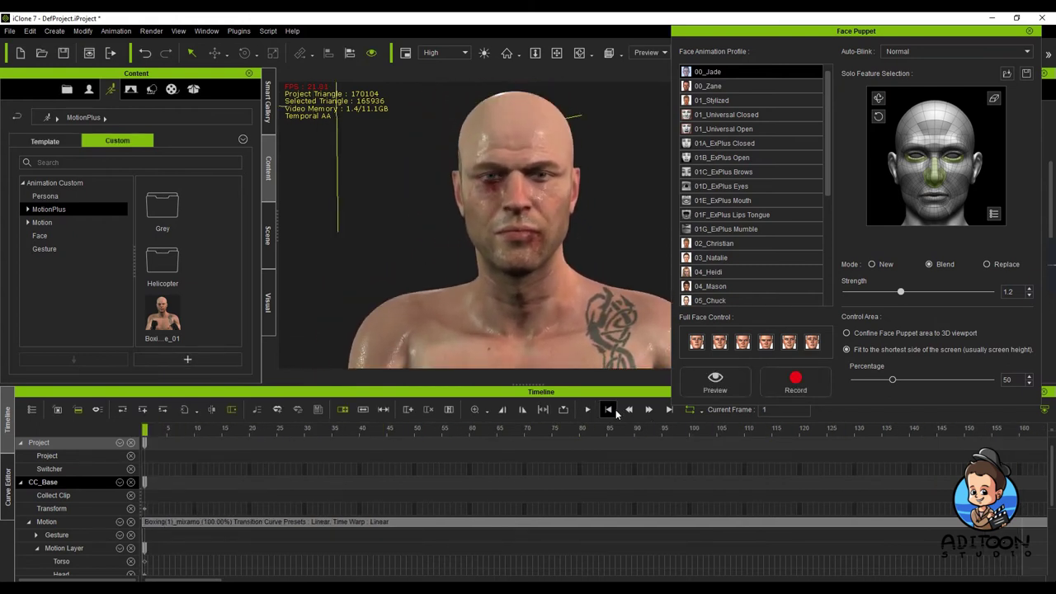
{"action": "left_click", "coordinate": [589, 410]}
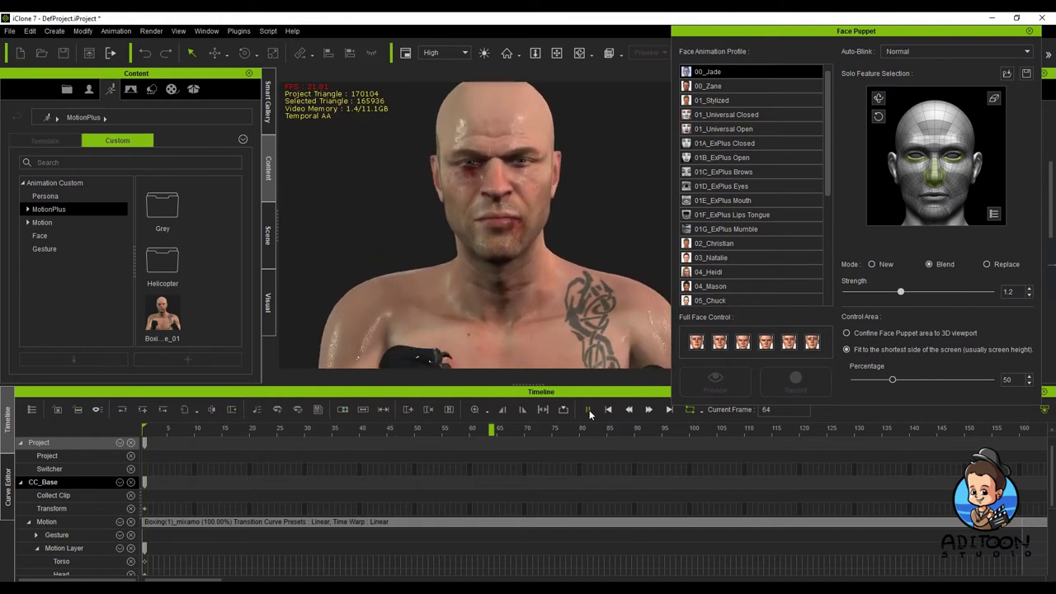
{"action": "left_click", "coordinate": [610, 411]}
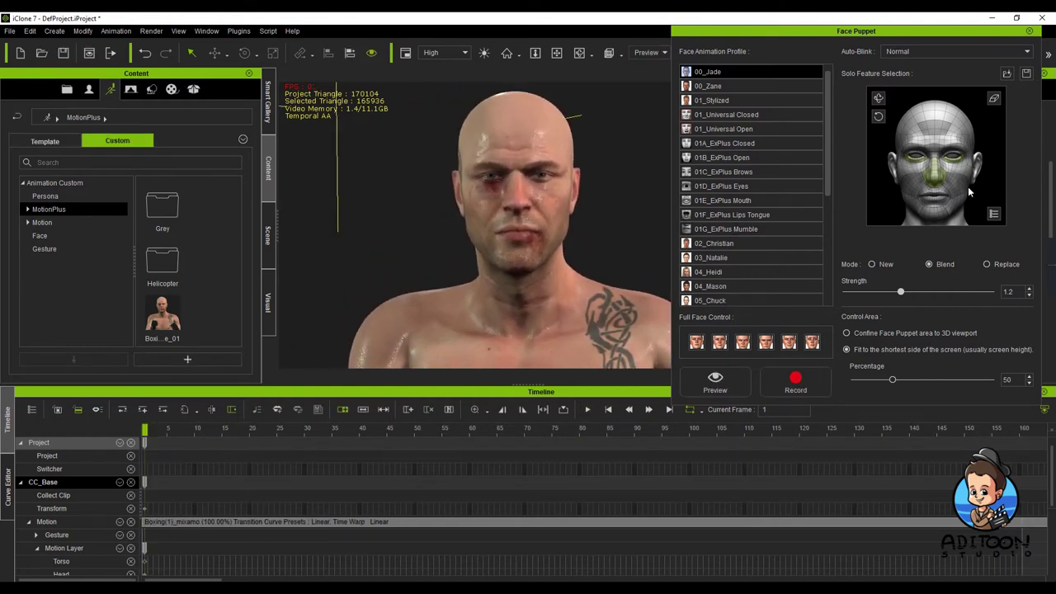
- Clear the selected facial features, select the mouth area as the solo feature, and preview its movement
{"action": "left_click", "coordinate": [994, 99]}
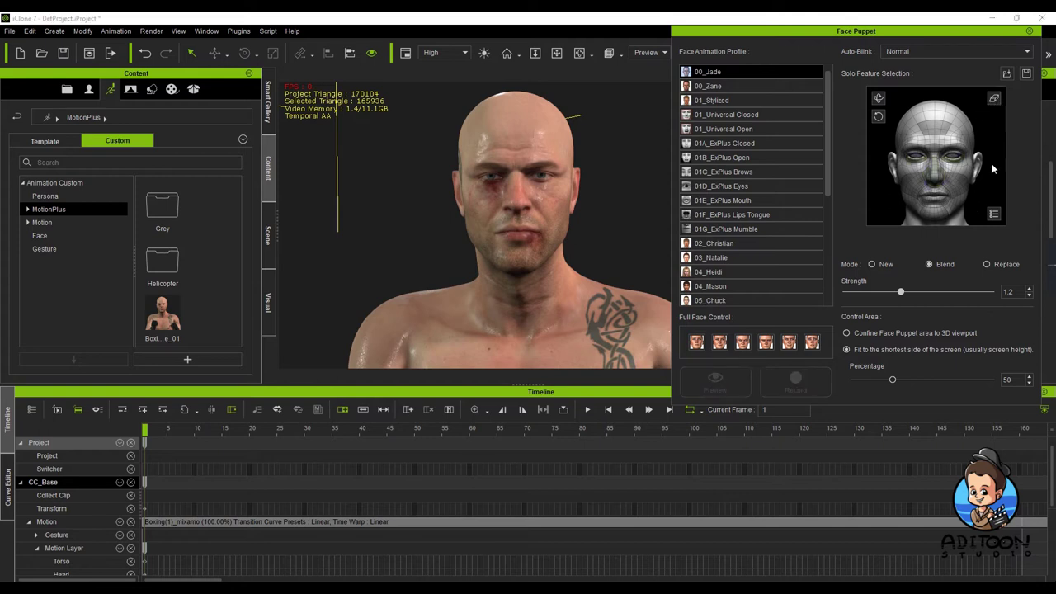
{"action": "left_click", "coordinate": [943, 195]}
{"action": "left_click", "coordinate": [943, 196]}
{"action": "left_click", "coordinate": [937, 194]}
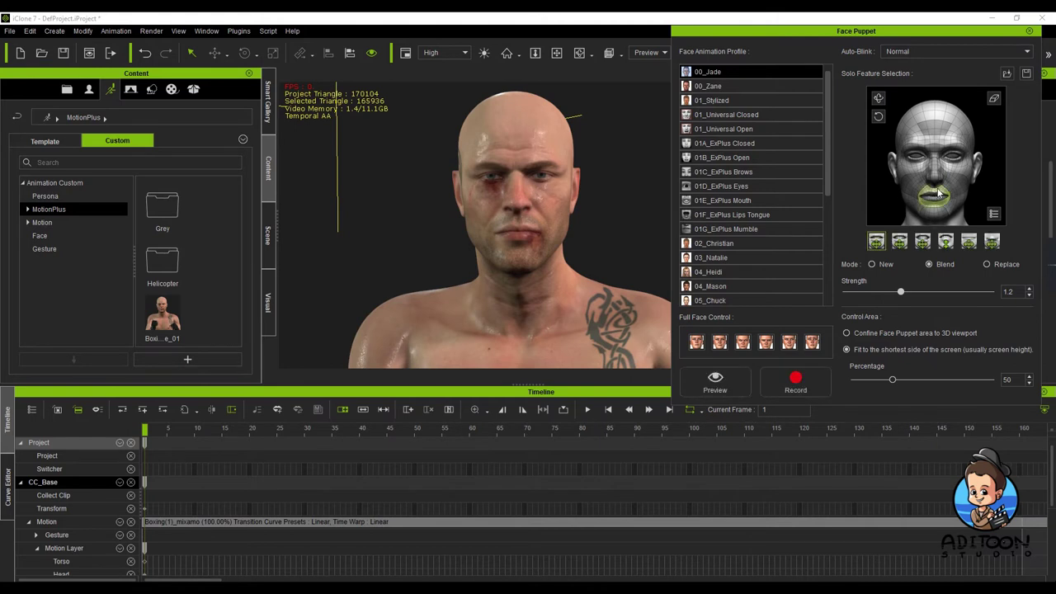
{"action": "left_click", "coordinate": [714, 373]}
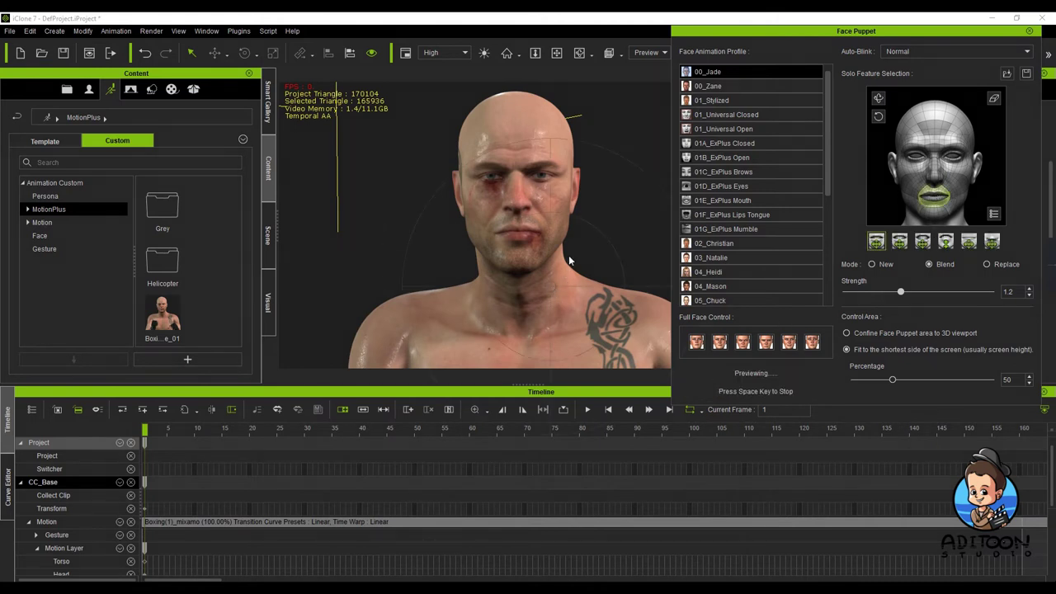
{"action": "key", "text": "space"}
- Try switching the solo feature selection between the lips alone and the whole mouth area
{"action": "left_click", "coordinate": [936, 196]}
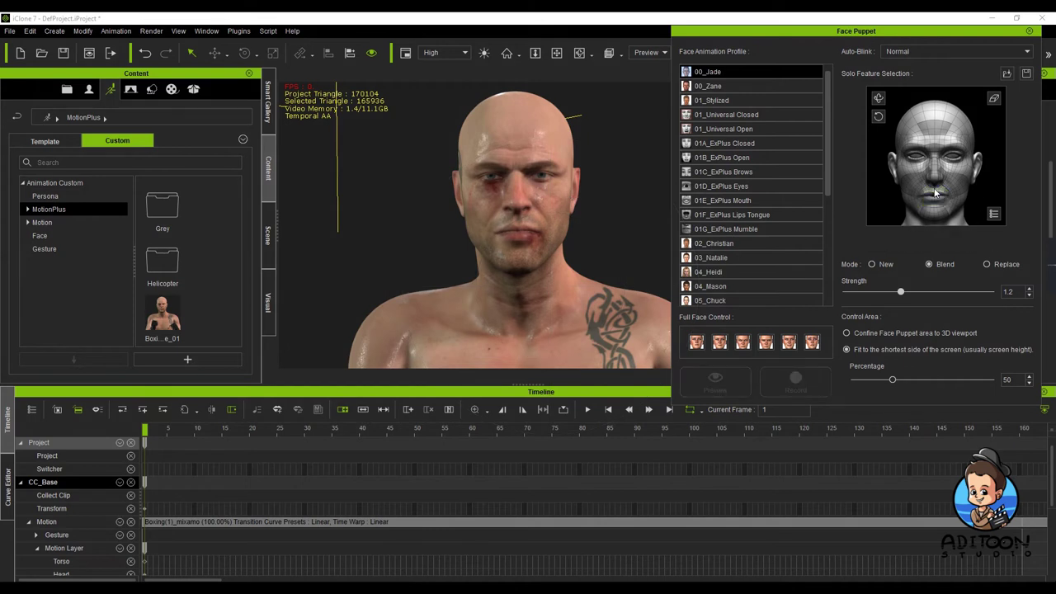
{"action": "left_click", "coordinate": [936, 198]}
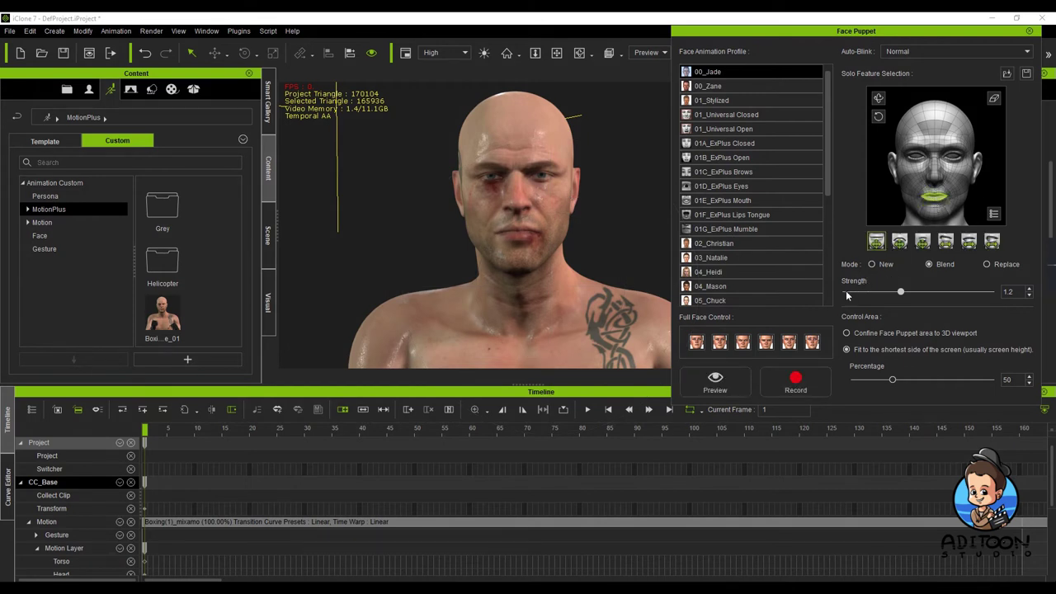
{"action": "left_click", "coordinate": [945, 205]}
{"action": "left_click", "coordinate": [942, 208]}
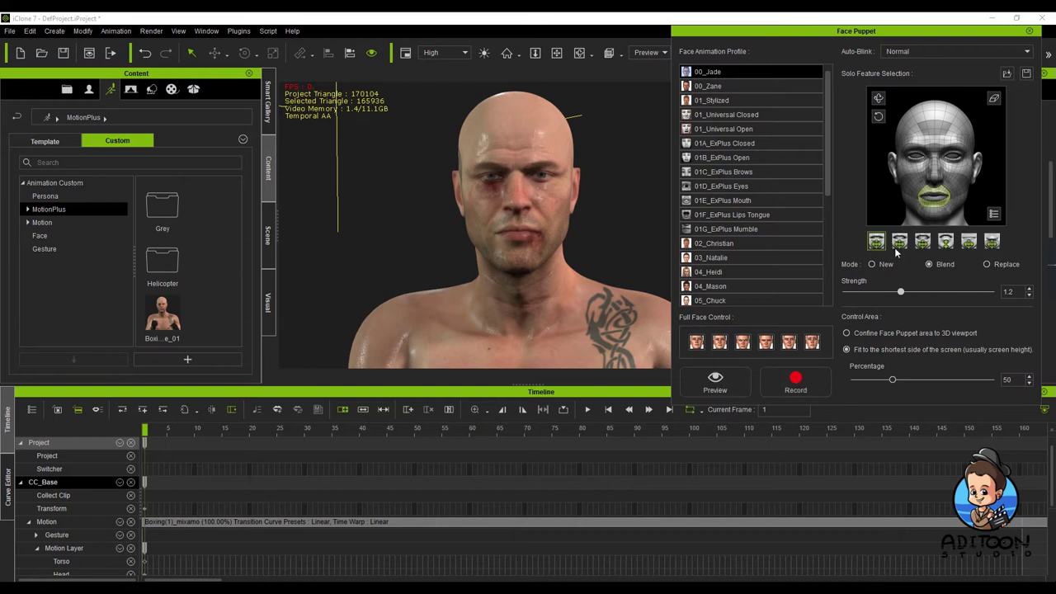
{"action": "left_click", "coordinate": [941, 211]}
{"action": "left_click", "coordinate": [943, 211]}
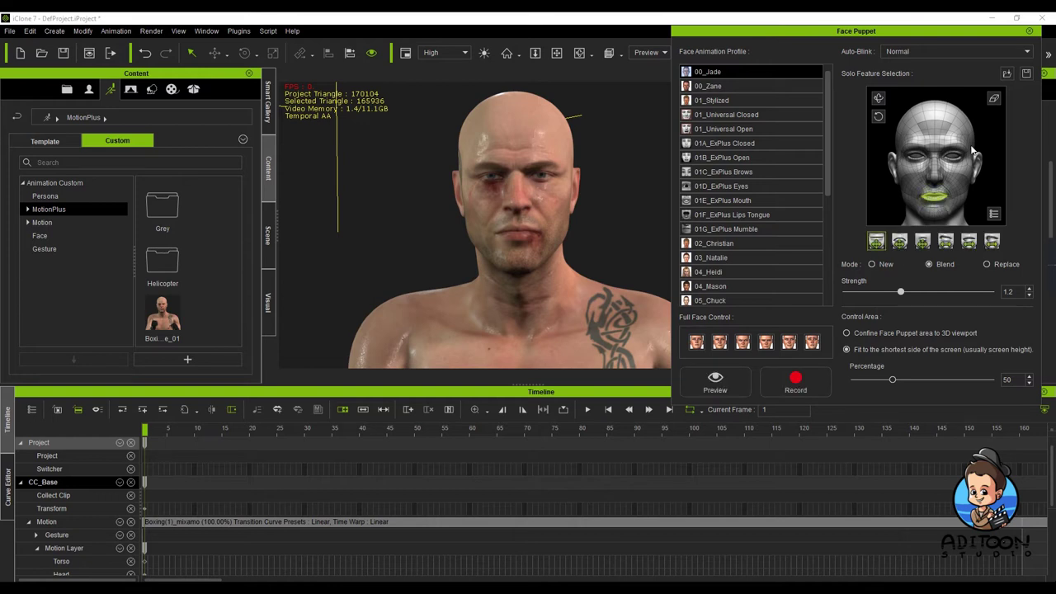
- Clear the feature selection, select the whole mouth area instead of the chin, and preview its puppeteering
{"action": "left_click", "coordinate": [993, 98]}
{"action": "left_click", "coordinate": [946, 212]}
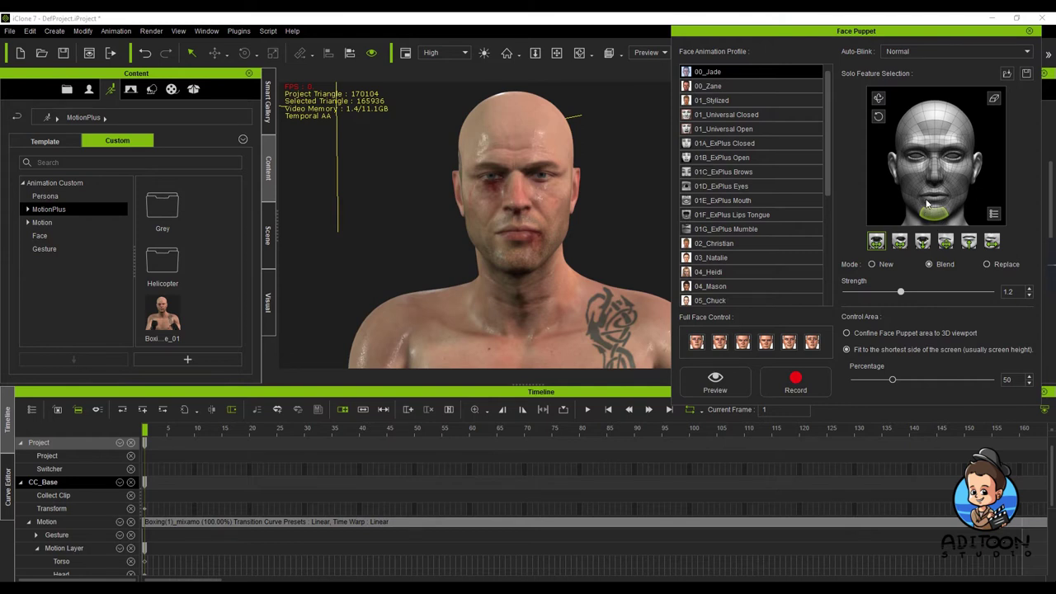
{"action": "left_click", "coordinate": [940, 207]}
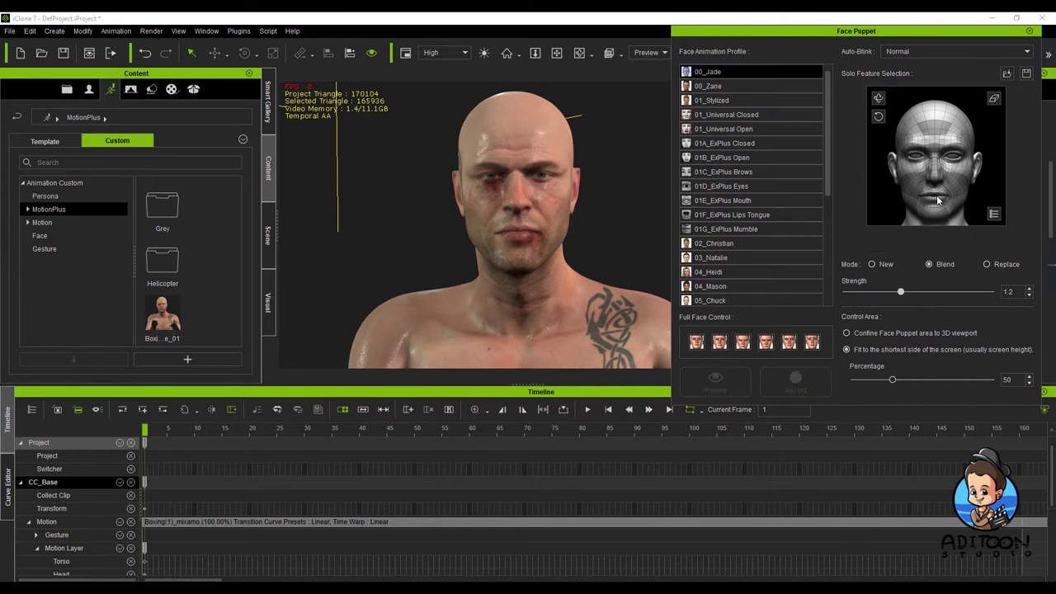
{"action": "left_click", "coordinate": [938, 198]}
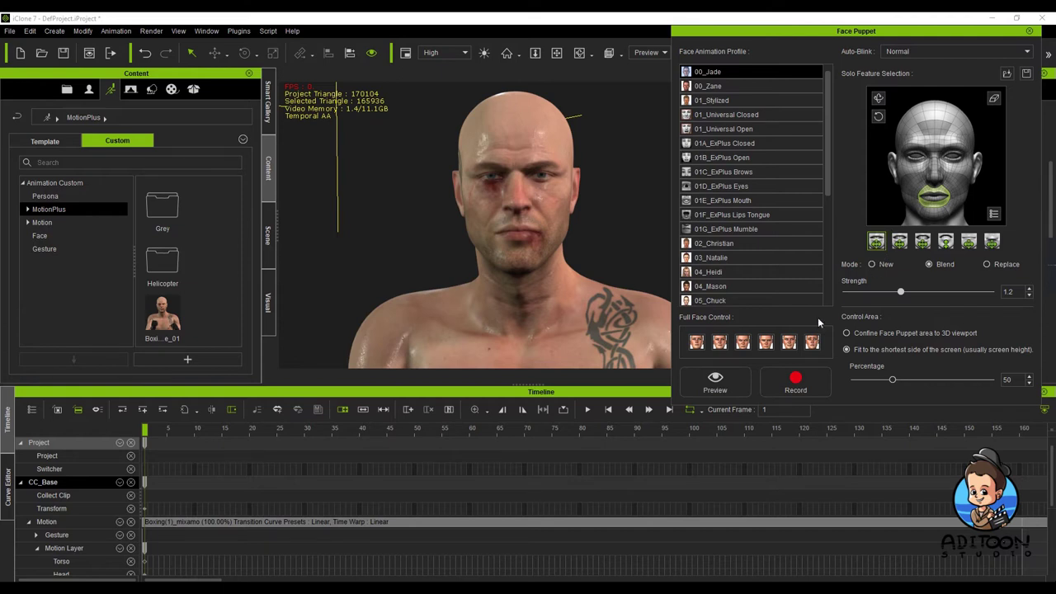
{"action": "left_click", "coordinate": [708, 388]}
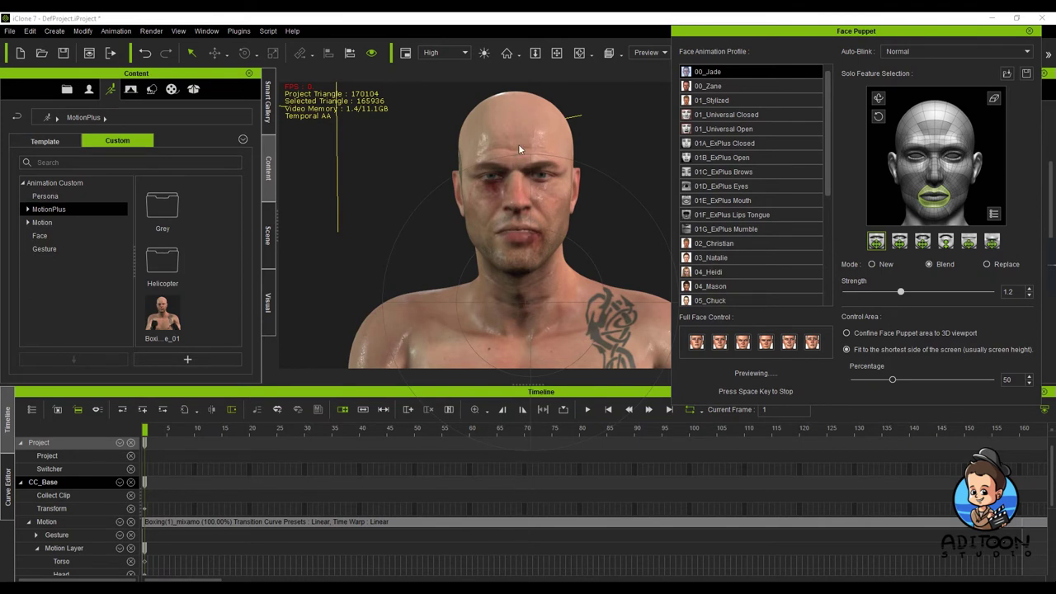
{"action": "key", "text": "space"}
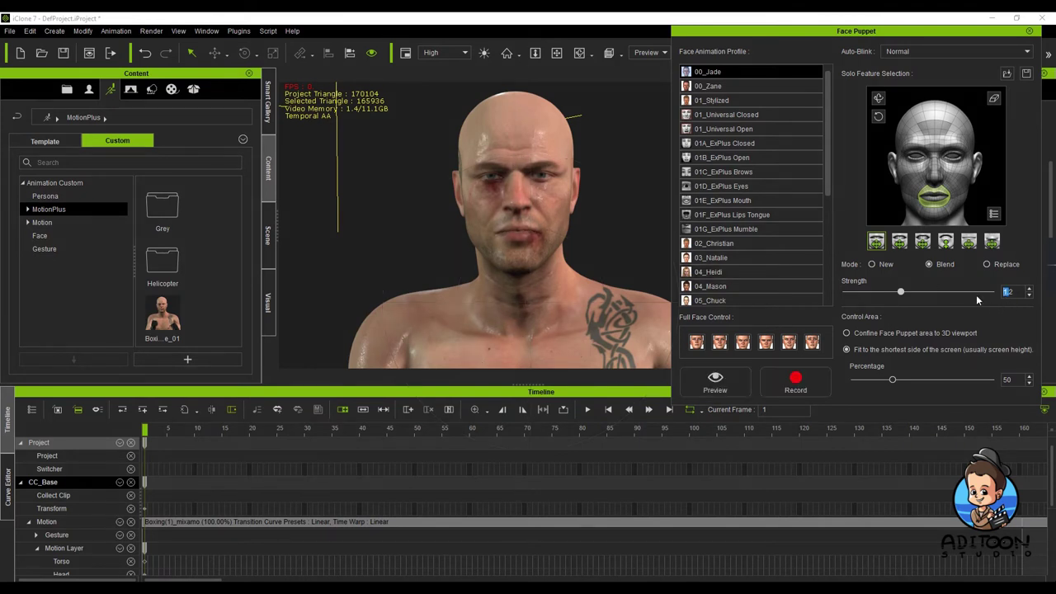
- Set the face puppet strength to 1.0 and preview the mouth area's movement
{"action": "key", "text": "BackSpace"}
{"action": "type", "text": "0"}
{"action": "key", "text": "Return"}
{"action": "left_click", "coordinate": [715, 381]}
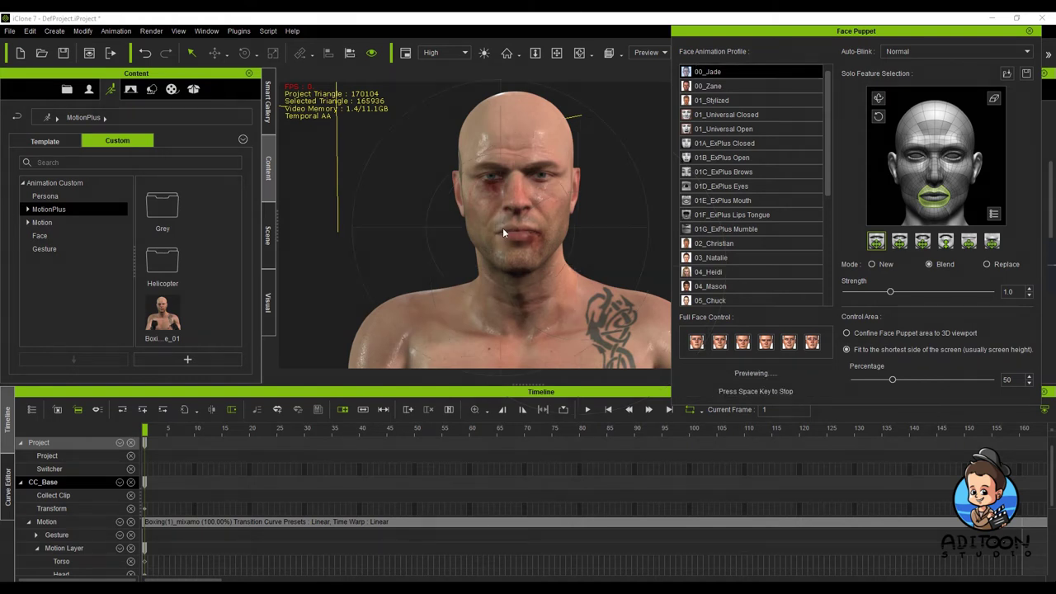
{"action": "key", "text": "space"}
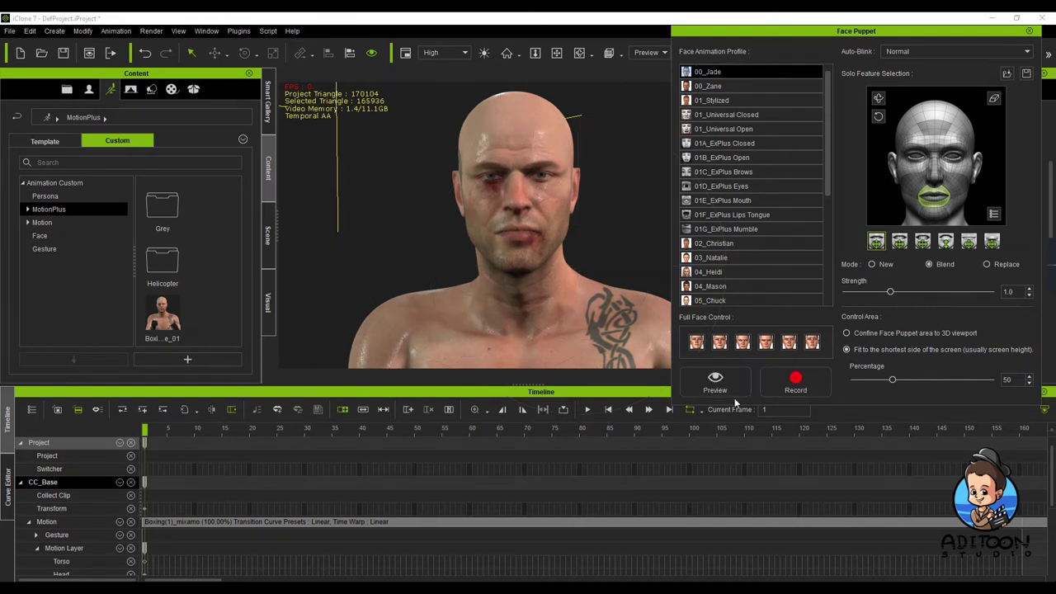
- Try the sixth and fifth movement presets for the mouth area, previewing each at the same strength
{"action": "left_click", "coordinate": [970, 243]}
{"action": "left_click", "coordinate": [992, 244]}
{"action": "key", "text": "space"}
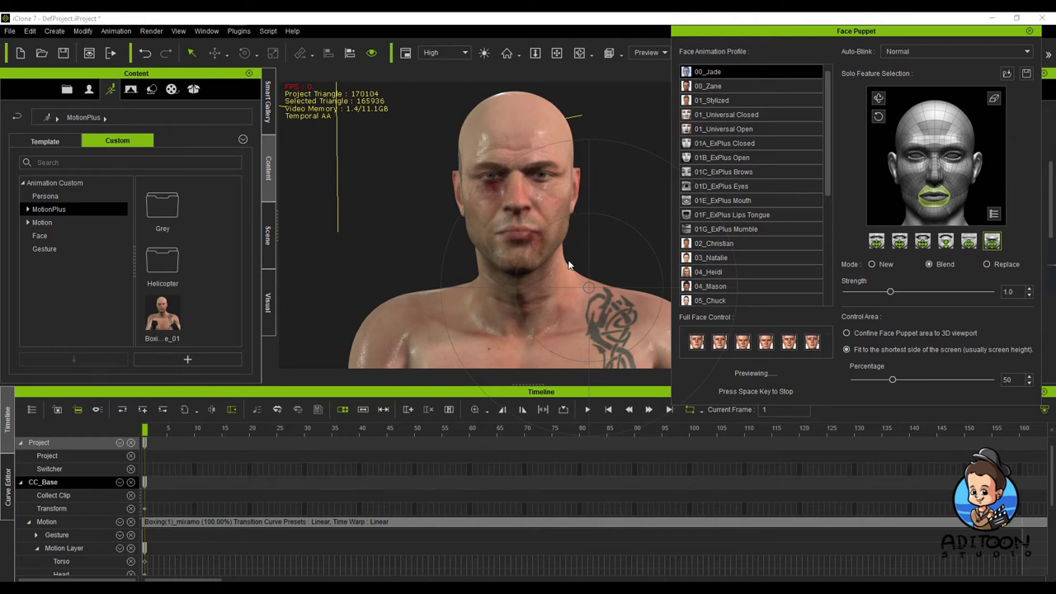
{"action": "key", "text": "space"}
{"action": "left_click", "coordinate": [969, 241]}
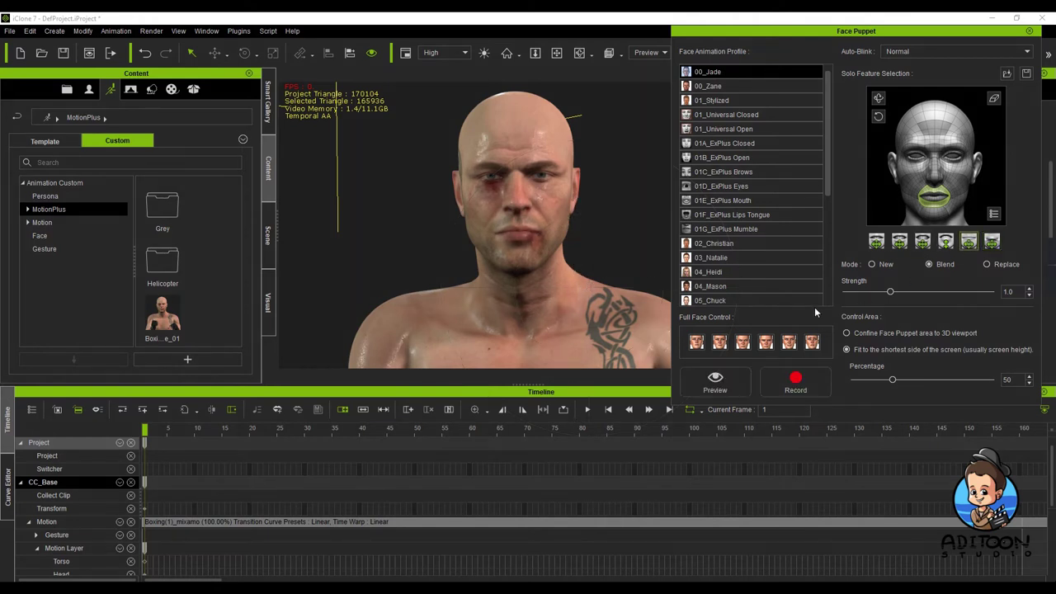
{"action": "left_click", "coordinate": [710, 382]}
{"action": "key", "text": "space"}
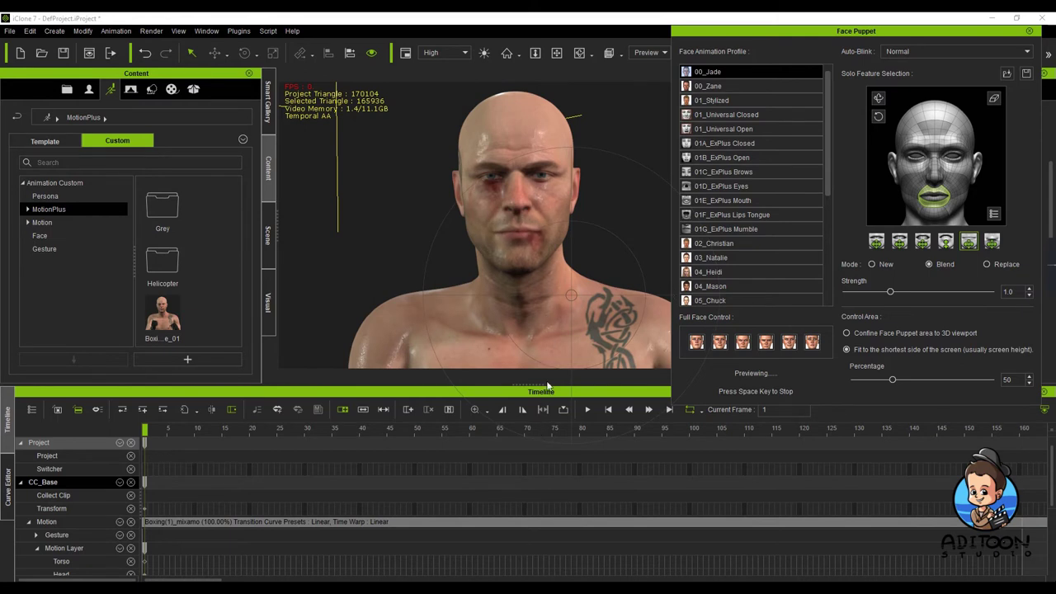
{"action": "key", "text": "space"}
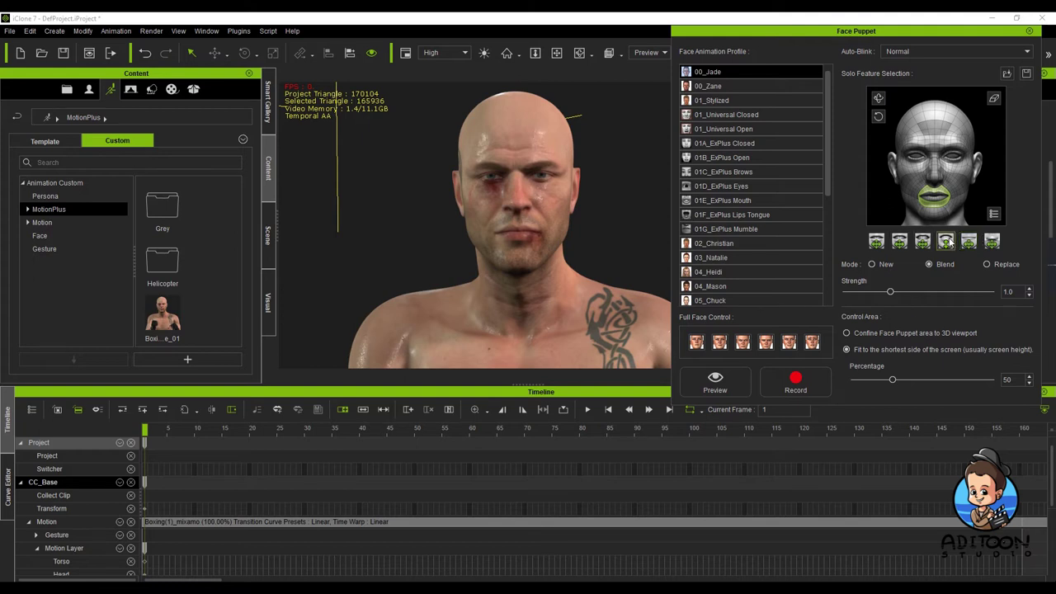
- Preview the mouth with its fourth movement preset, set the strength to 0.5, and preview it again
{"action": "left_click", "coordinate": [715, 381]}
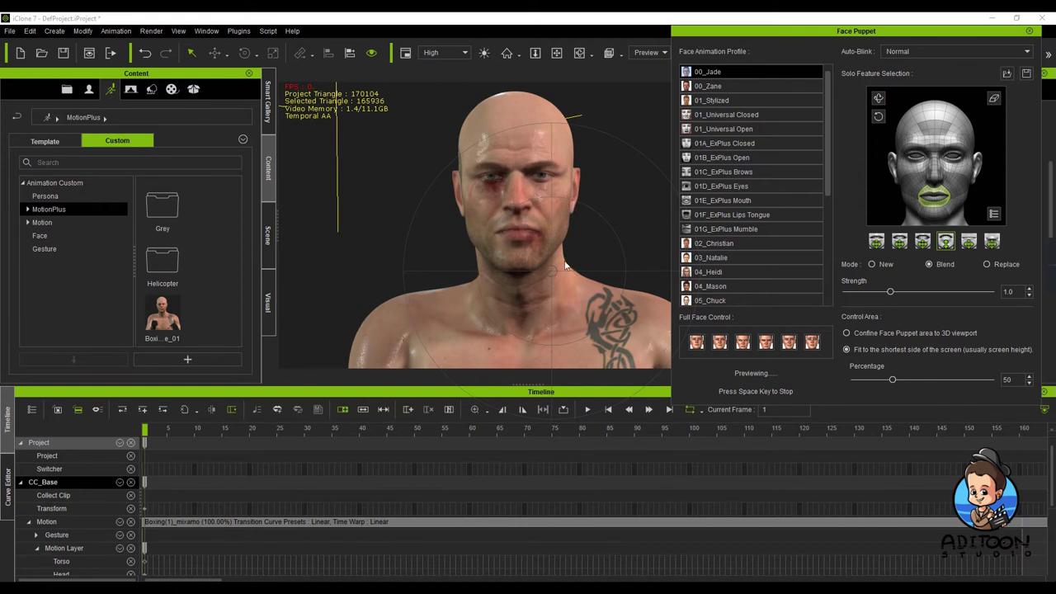
{"action": "key", "text": "space"}
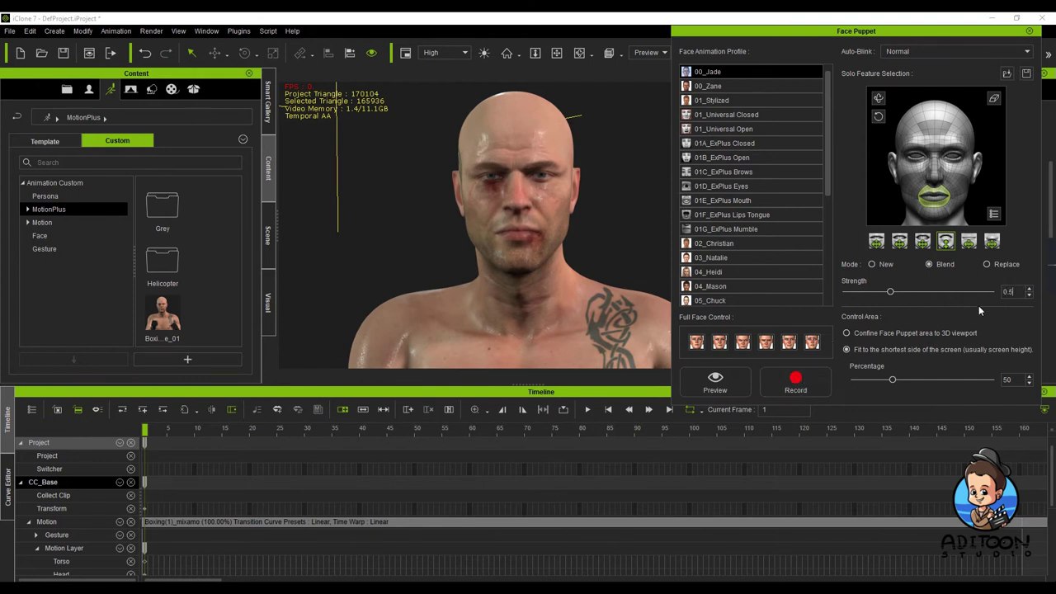
{"action": "key", "text": "Return"}
{"action": "left_click", "coordinate": [715, 382]}
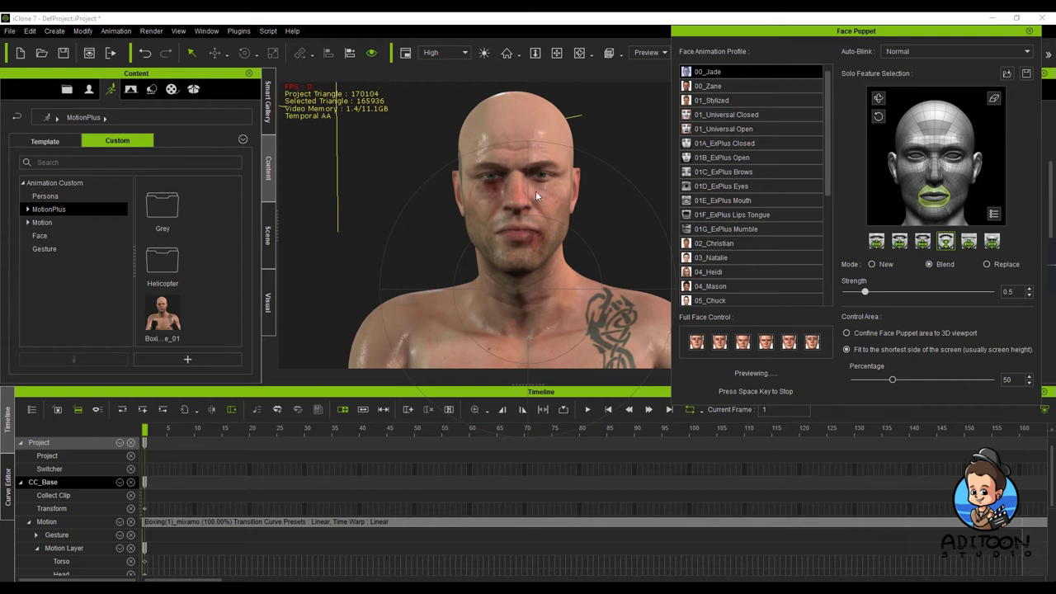
{"action": "key", "text": "space"}
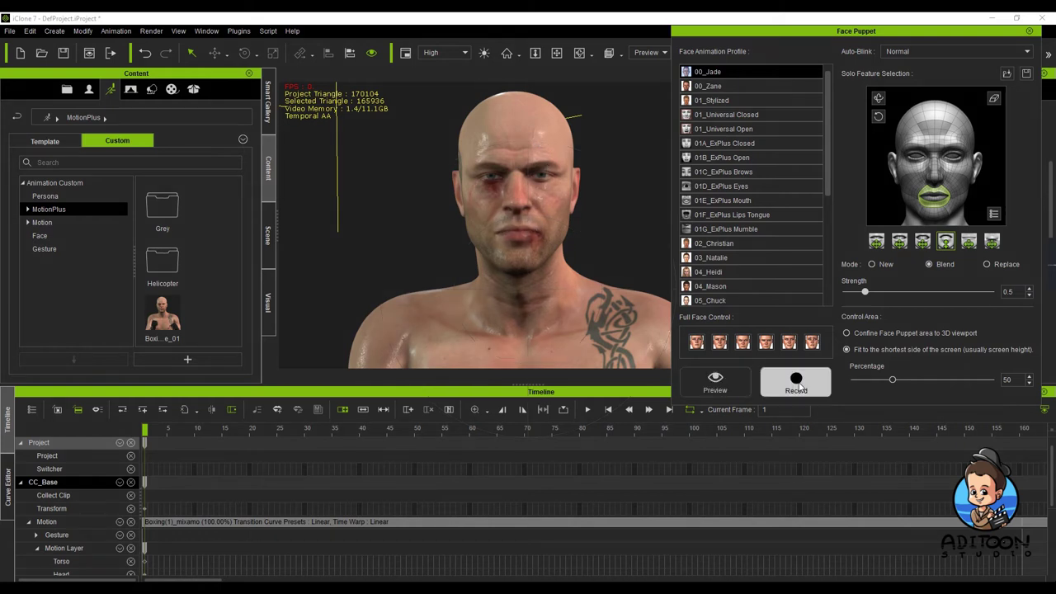
- Record the mouth movement in Blend mode over the full animation, play it back, and return to the first frame
{"action": "left_click", "coordinate": [797, 381]}
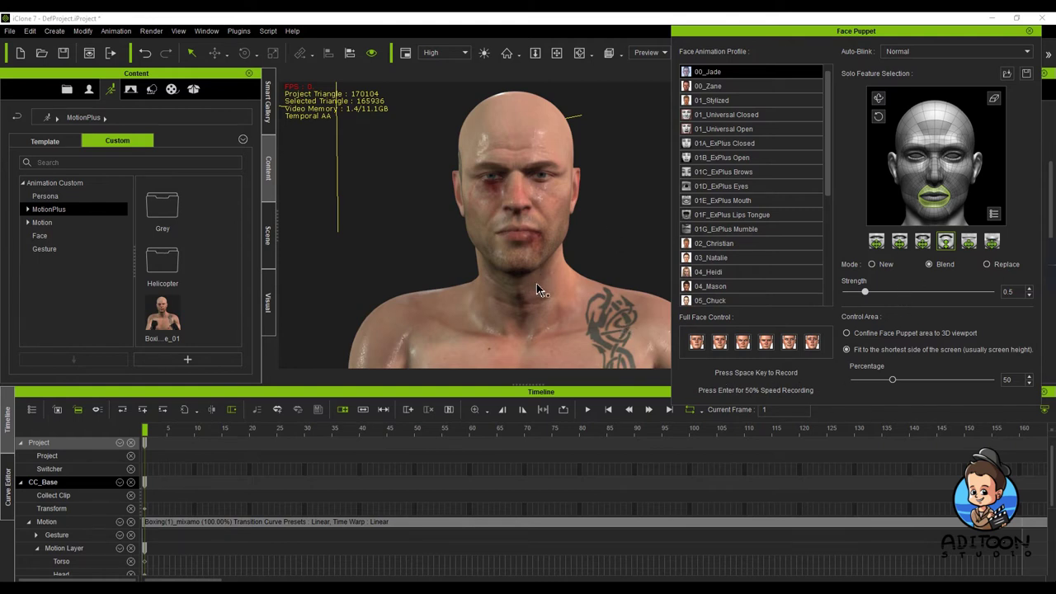
{"action": "key", "text": "space"}
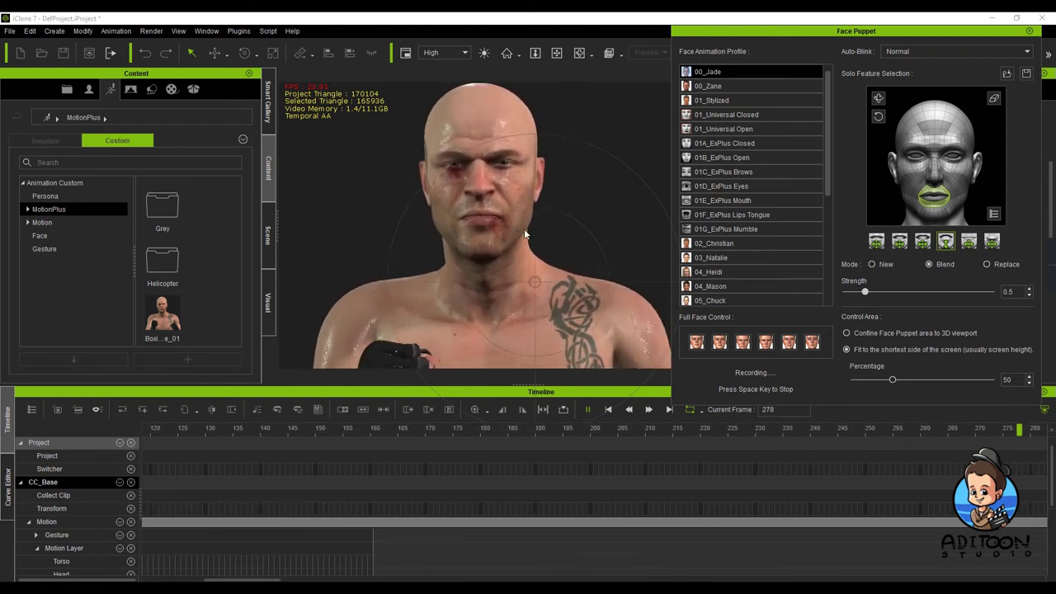
{"action": "key", "text": "space"}
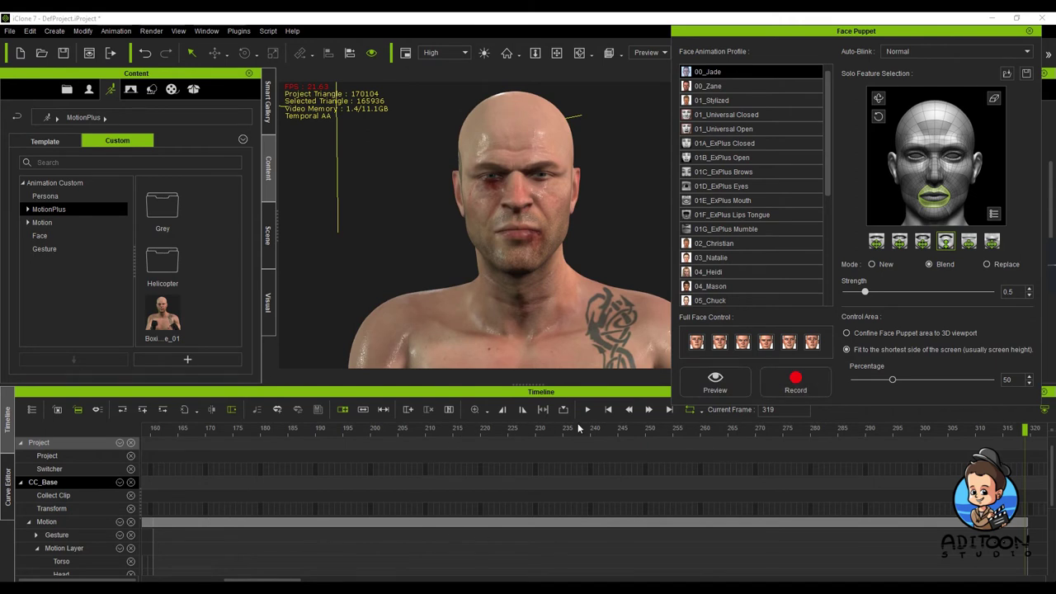
{"action": "left_click", "coordinate": [608, 409]}
{"action": "left_click", "coordinate": [588, 409]}
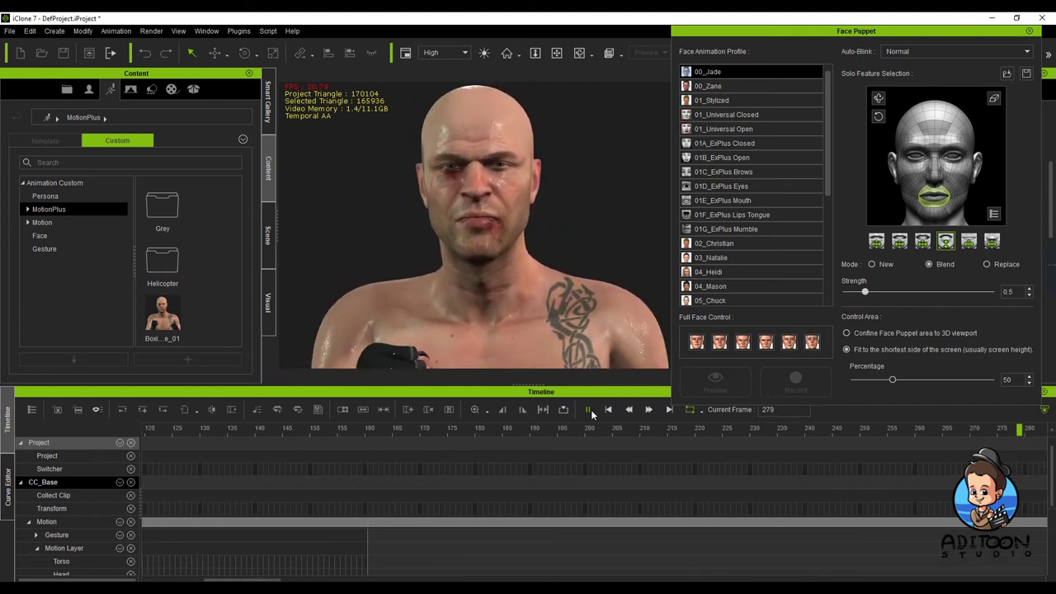
{"action": "left_click", "coordinate": [611, 408]}
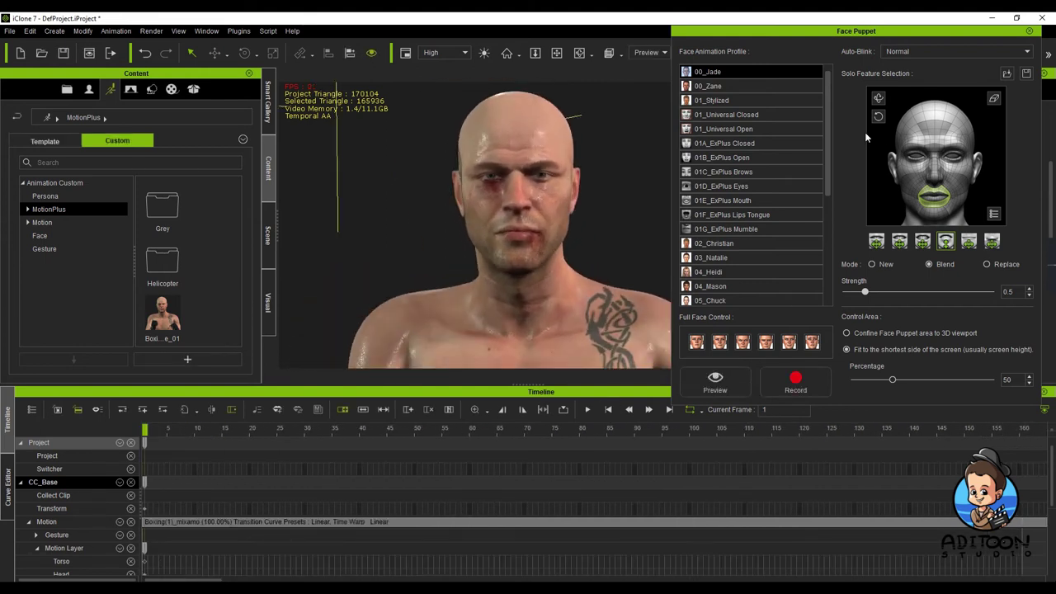
- Clear the mouth selection, choose head movement as the solo feature, and preview it
{"action": "left_click", "coordinate": [995, 99]}
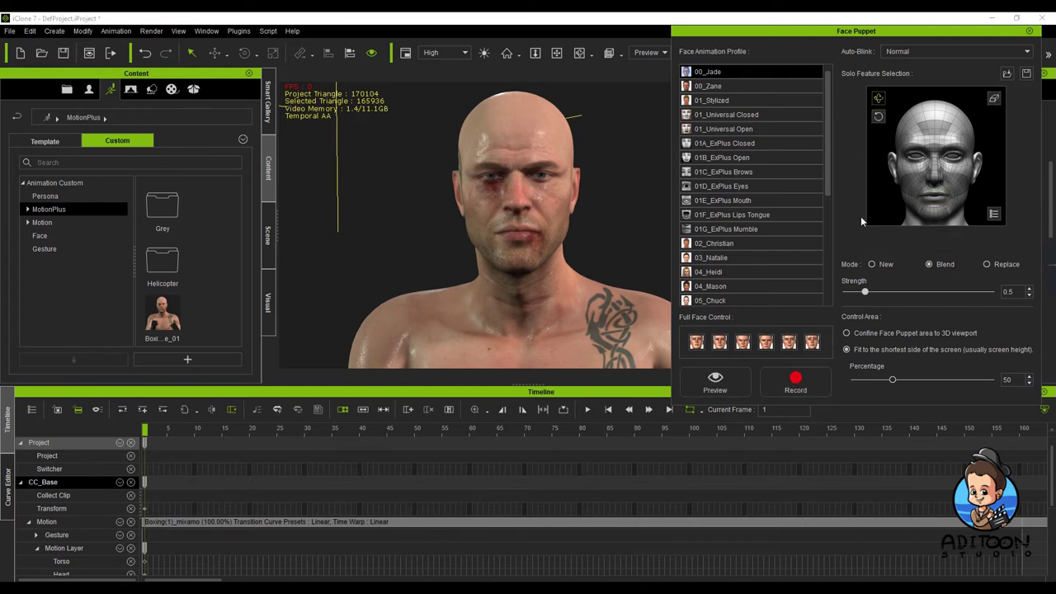
{"action": "left_click", "coordinate": [720, 376]}
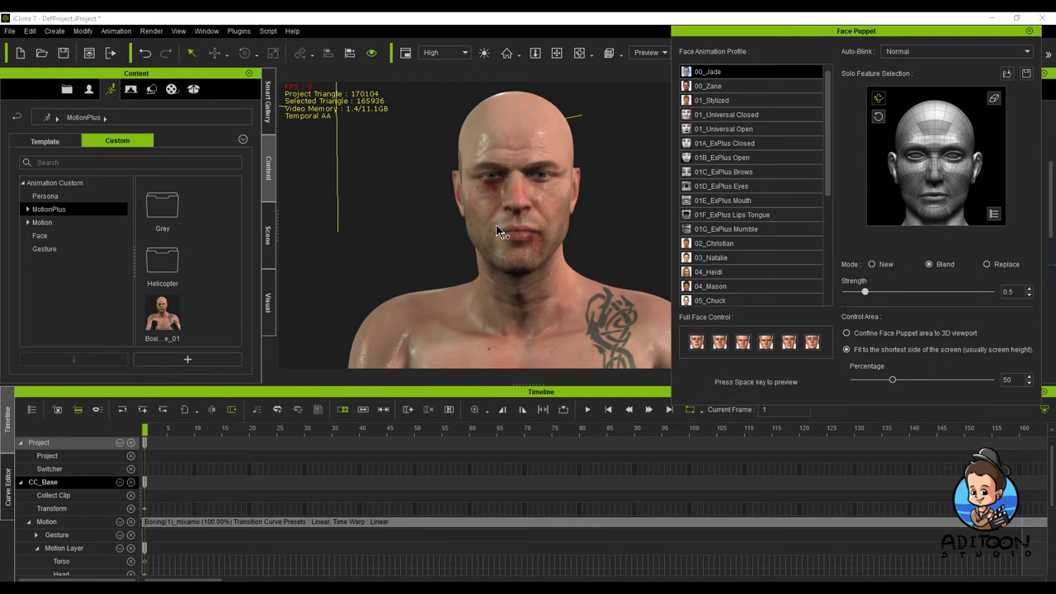
{"action": "key", "text": "space"}
{"action": "key", "text": "space"}
- Record the head movement in Blend mode over the full animation, play it back, and return to the first frame
{"action": "left_click", "coordinate": [801, 373]}
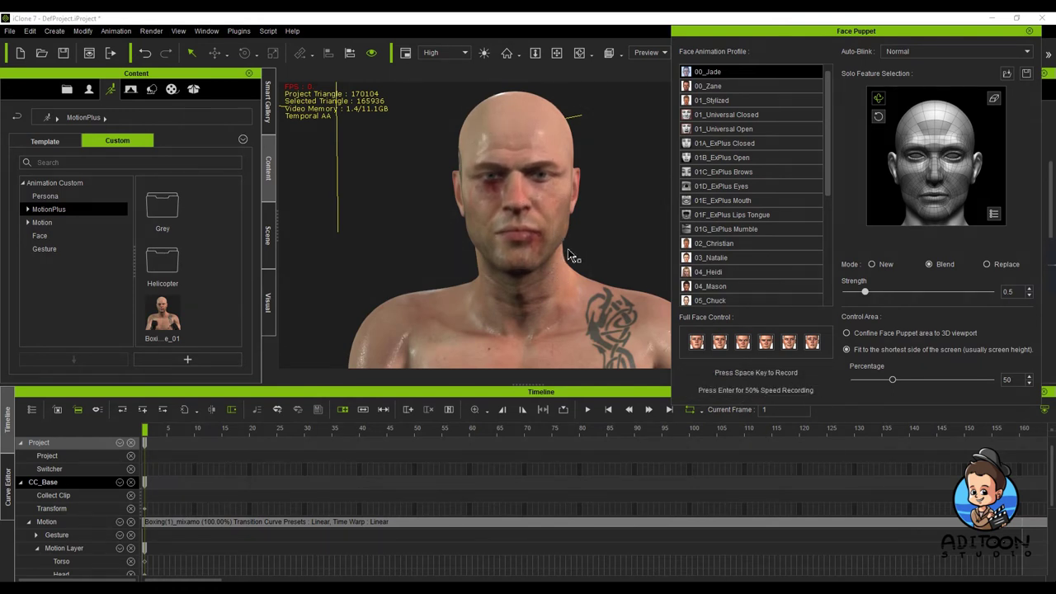
{"action": "key", "text": "space"}
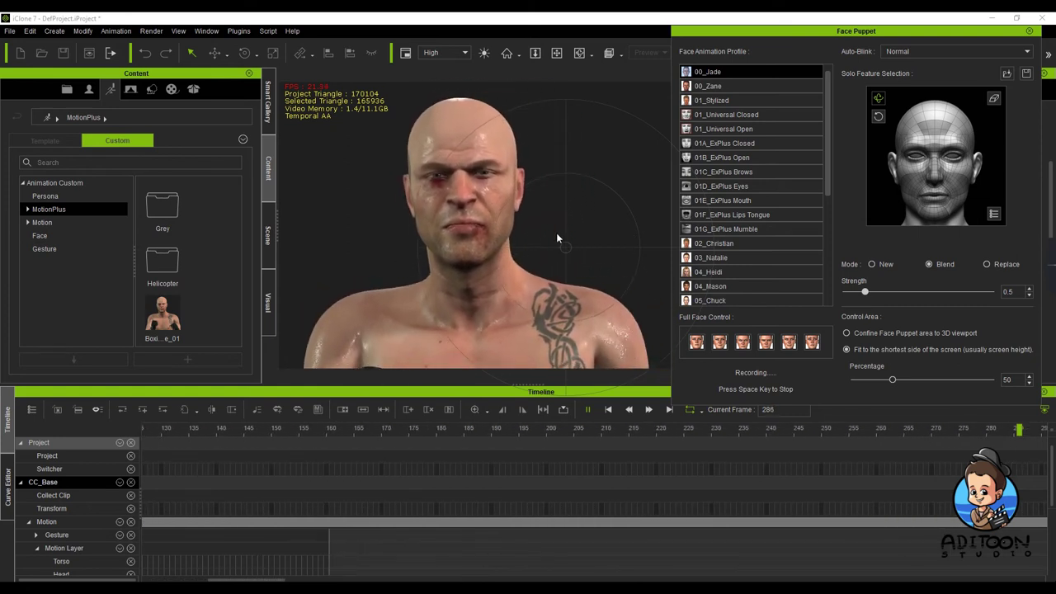
{"action": "key", "text": "space"}
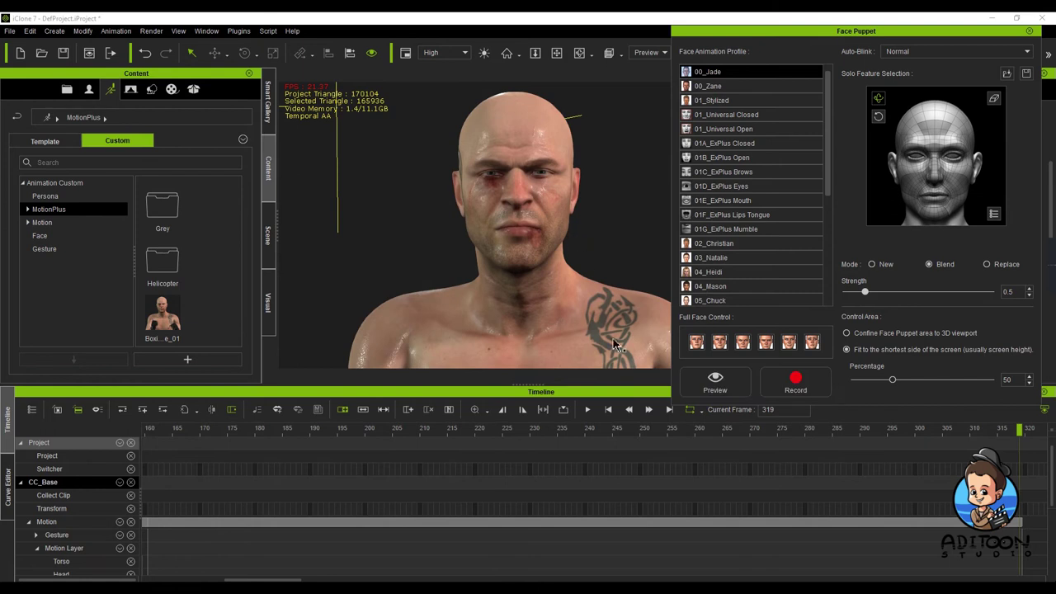
{"action": "left_click", "coordinate": [609, 410]}
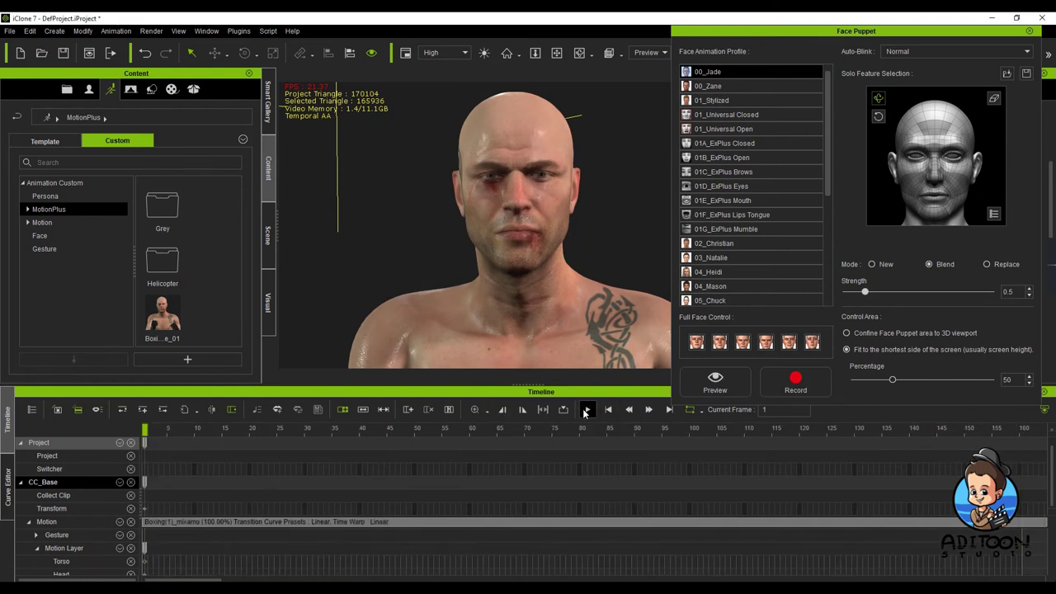
{"action": "left_click", "coordinate": [588, 410]}
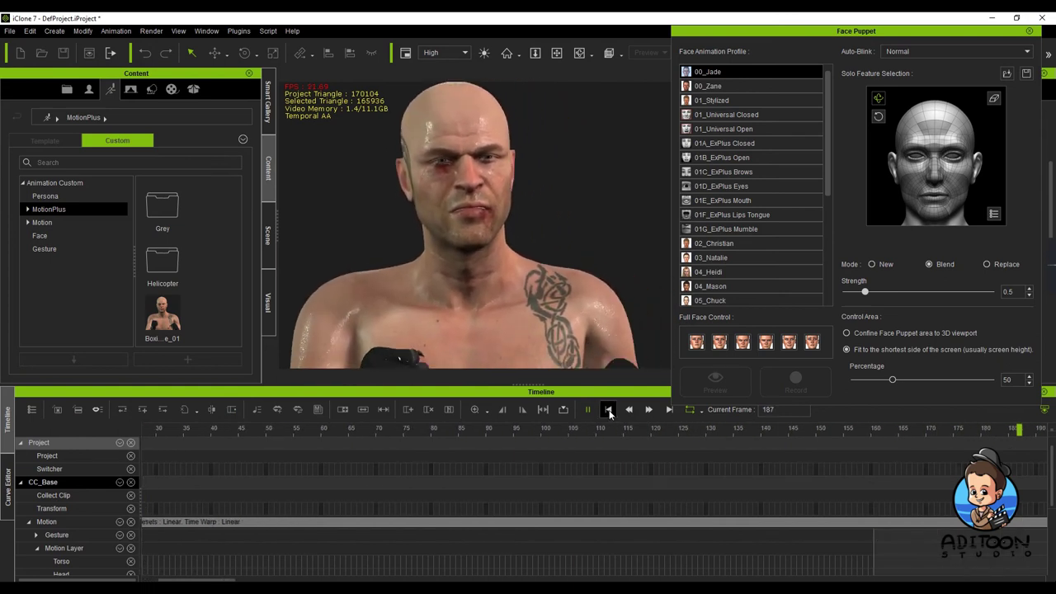
{"action": "left_click", "coordinate": [608, 409]}
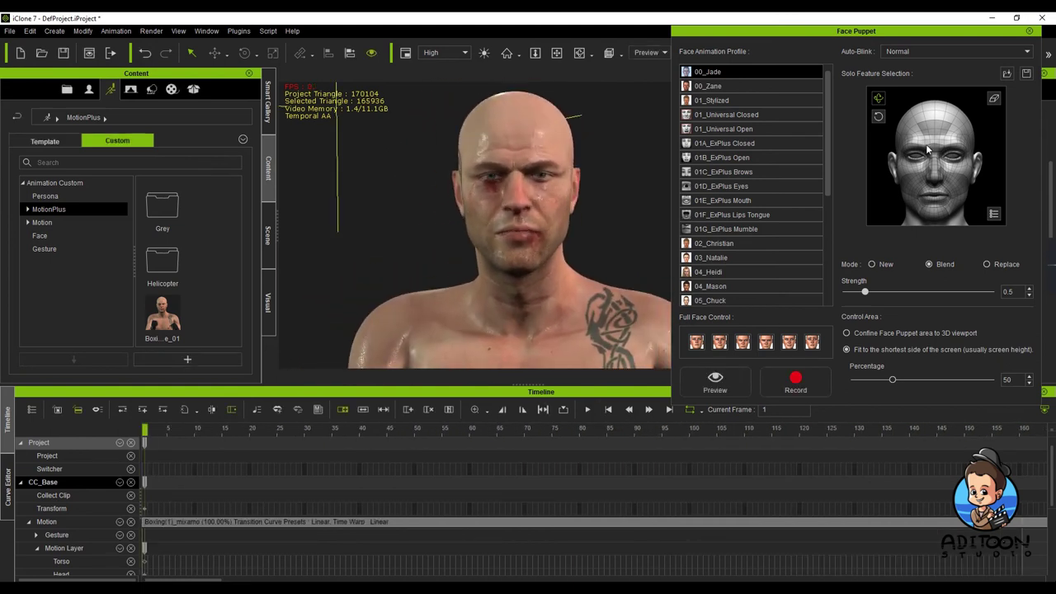
- Replace the head movement selection with the area between the eyebrows and preview its puppeteering
{"action": "left_click", "coordinate": [995, 97]}
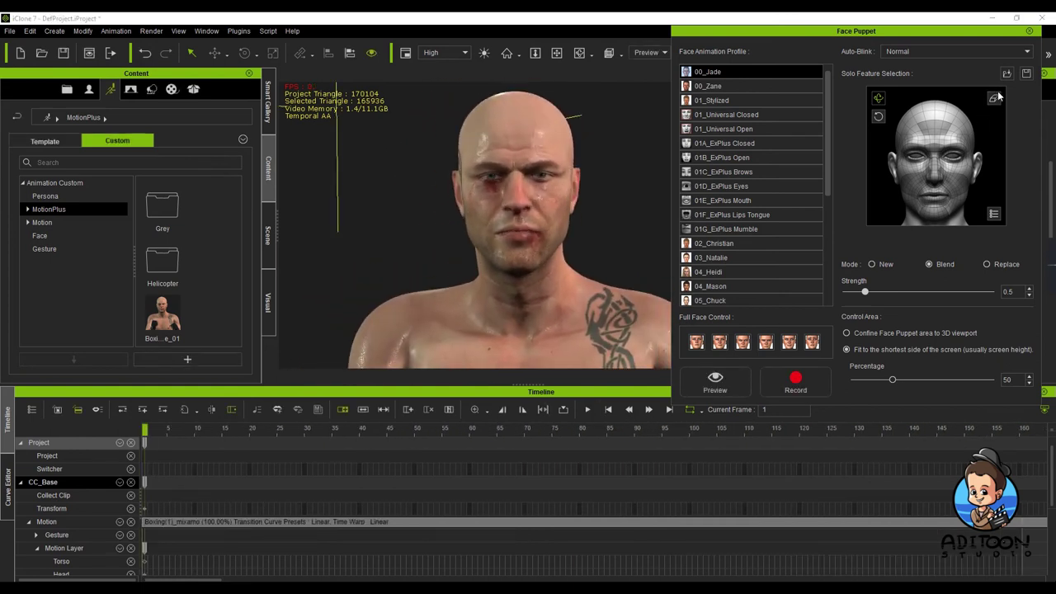
{"action": "left_click", "coordinate": [935, 152]}
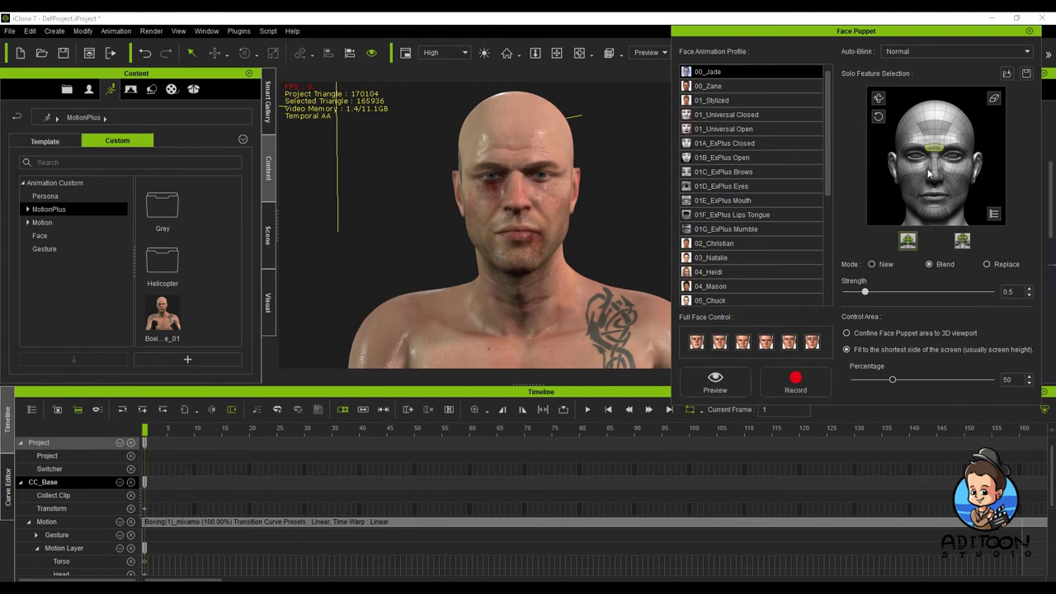
{"action": "left_click", "coordinate": [716, 378]}
{"action": "key", "text": "space"}
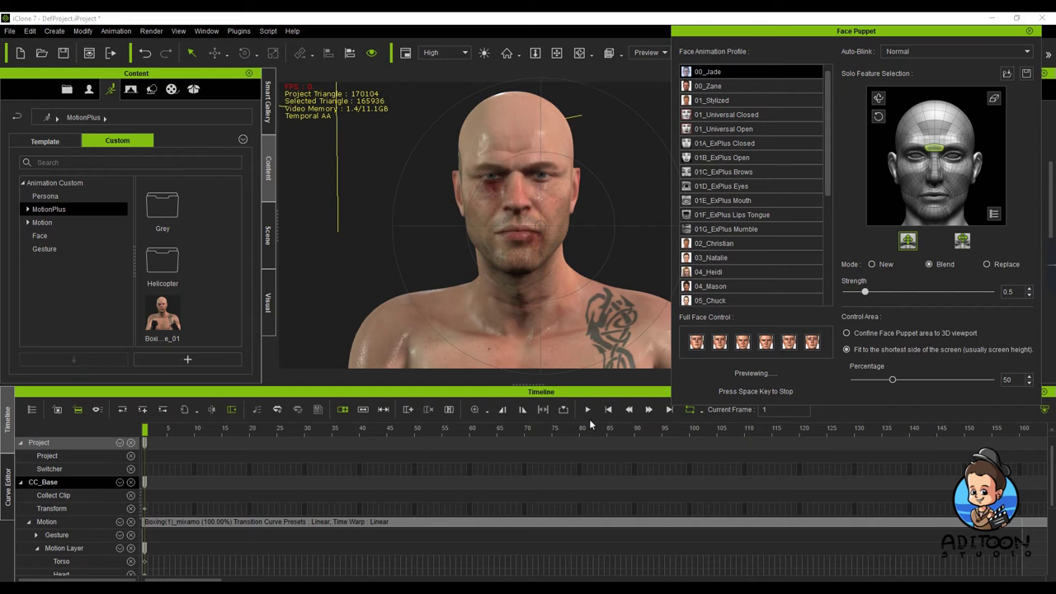
{"action": "key", "text": "space"}
- Record the movement between the eyebrows in Blend mode over the full animation, play it back, and return to the first frame
{"action": "left_click", "coordinate": [791, 378]}
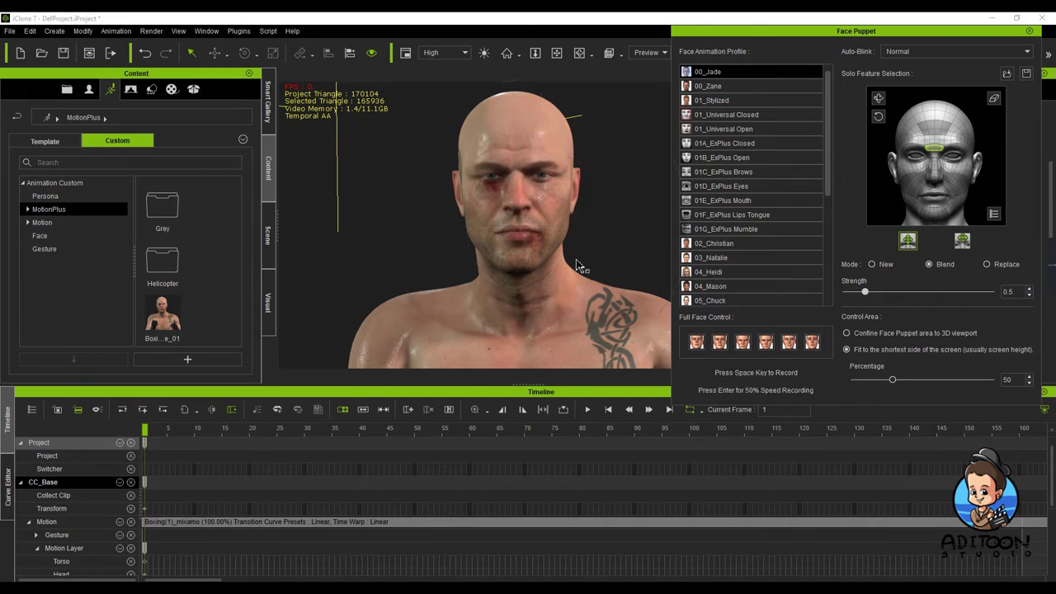
{"action": "key", "text": "space"}
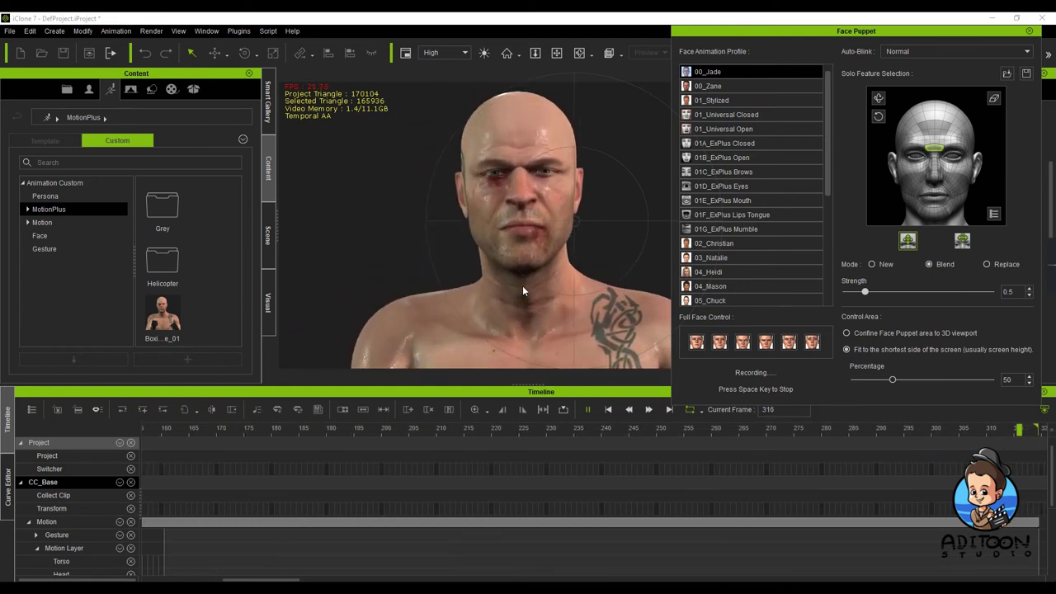
{"action": "key", "text": "space"}
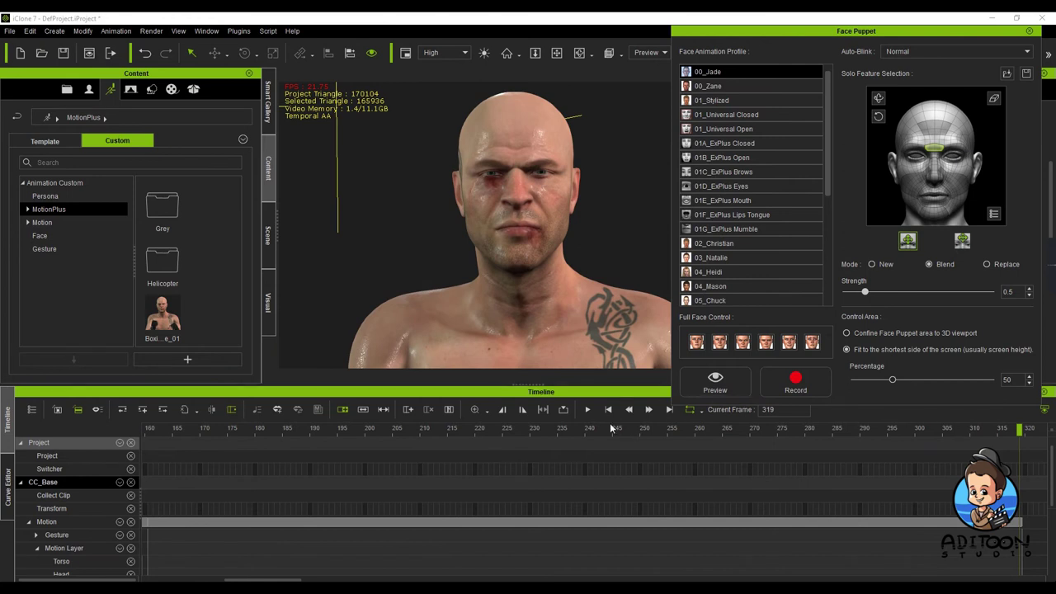
{"action": "left_click", "coordinate": [609, 411]}
{"action": "left_click", "coordinate": [586, 411]}
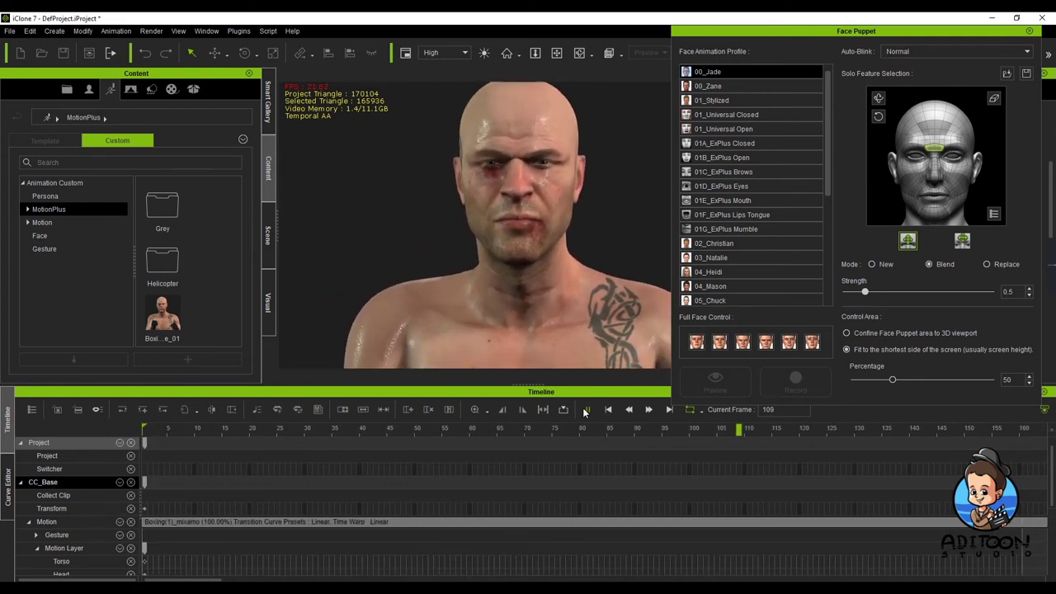
{"action": "left_click", "coordinate": [585, 411]}
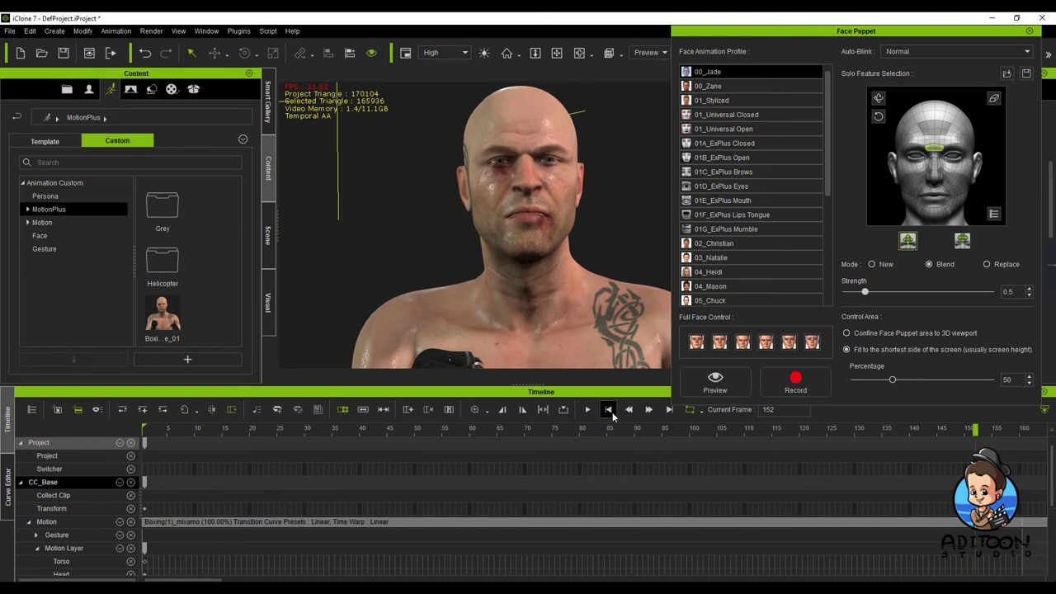
{"action": "left_click", "coordinate": [610, 413]}
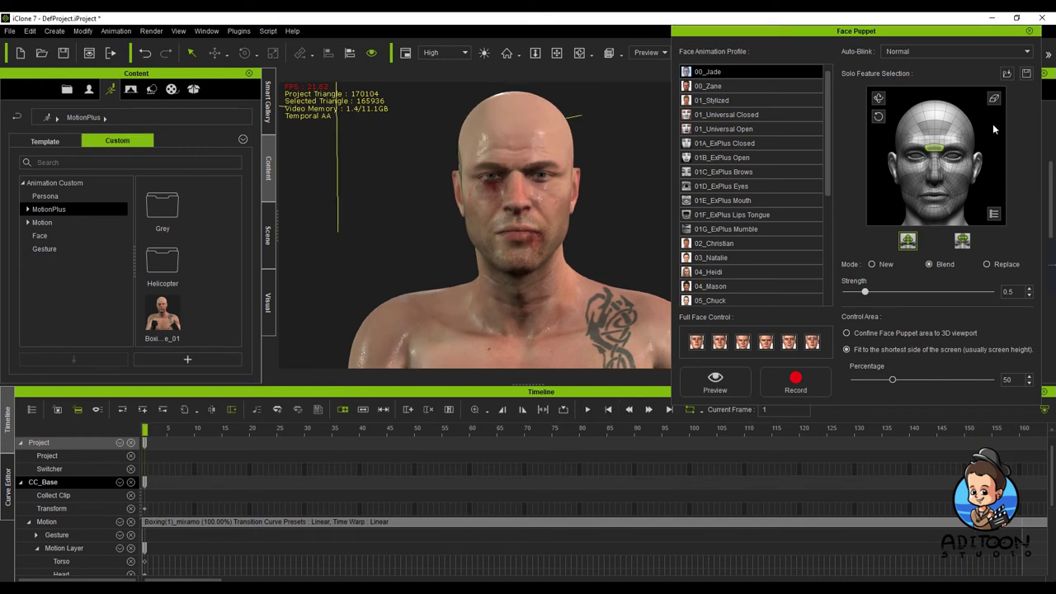
- Replace the brow selection with both cheeks as solo features and preview their puppeteering
{"action": "left_click", "coordinate": [995, 99]}
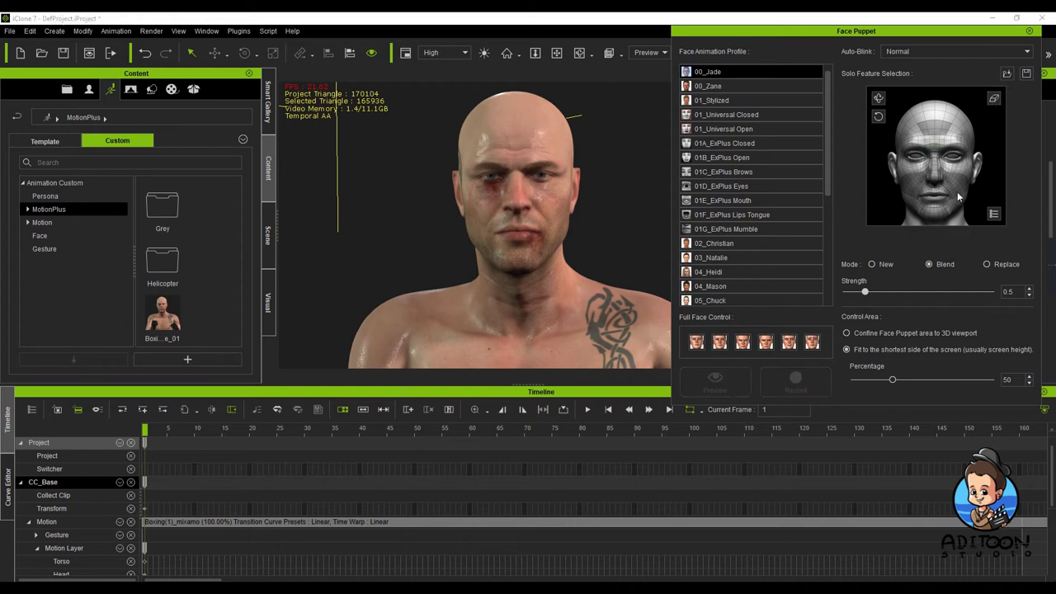
{"action": "left_click", "coordinate": [957, 191]}
{"action": "left_click", "coordinate": [907, 188]}
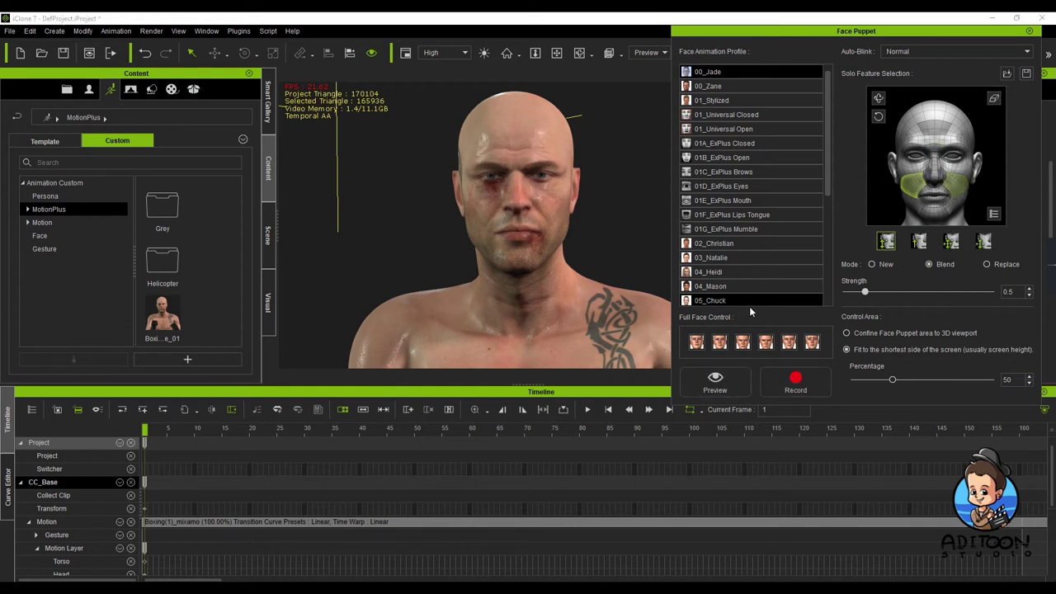
{"action": "left_click", "coordinate": [697, 386]}
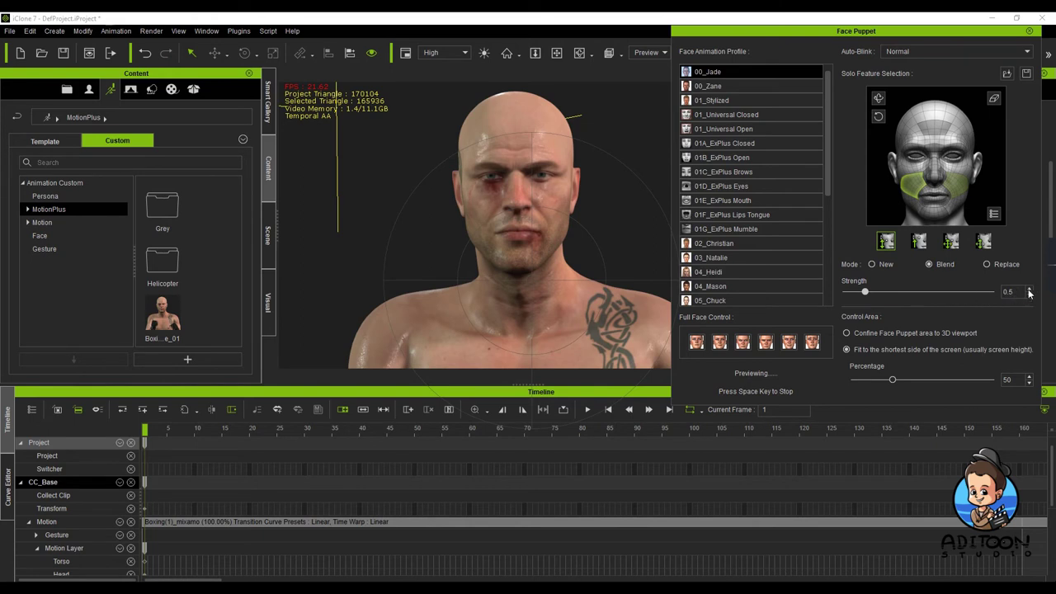
{"action": "key", "text": "space"}
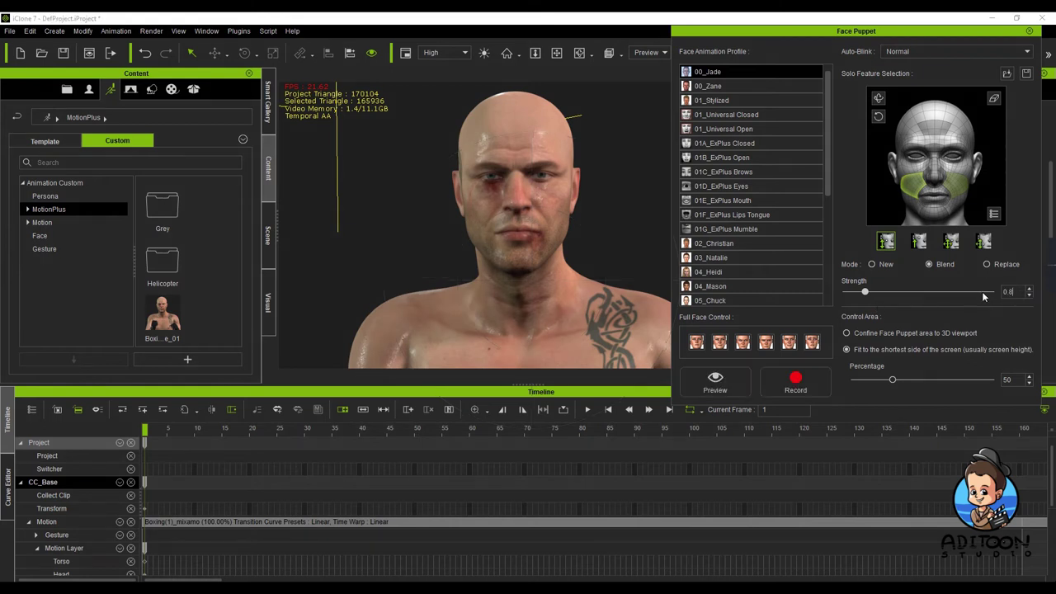
- Set the cheek puppeteering strength to 0.8 and preview it again
{"action": "left_click", "coordinate": [722, 377]}
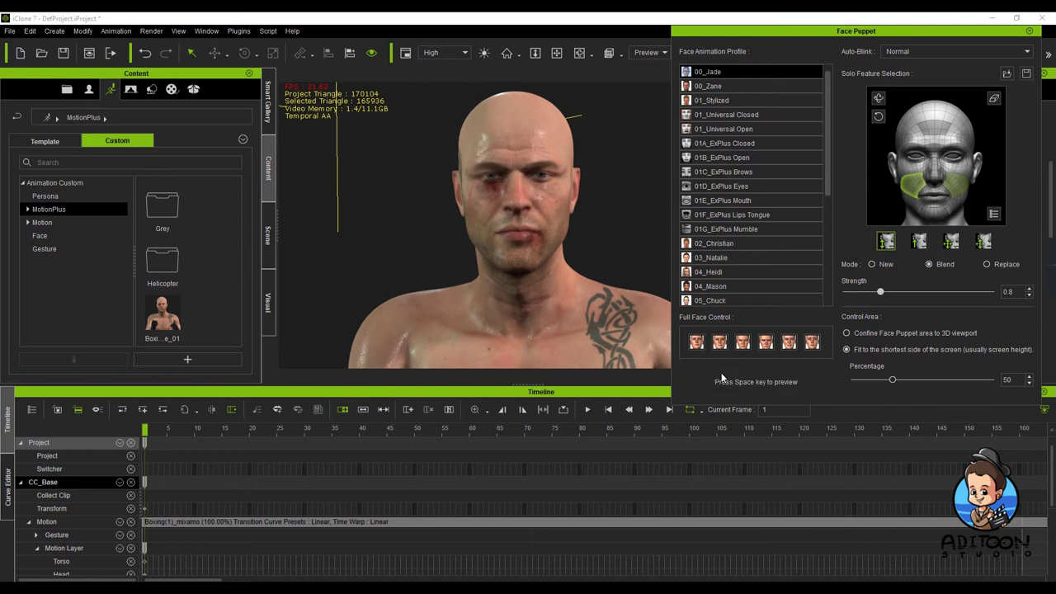
{"action": "key", "text": "space"}
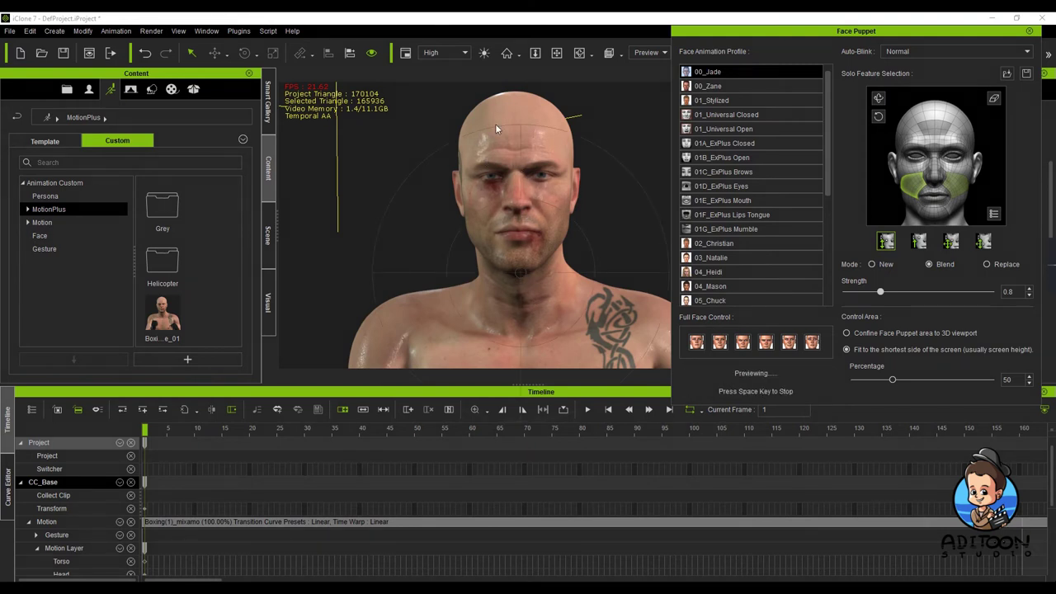
{"action": "key", "text": "space"}
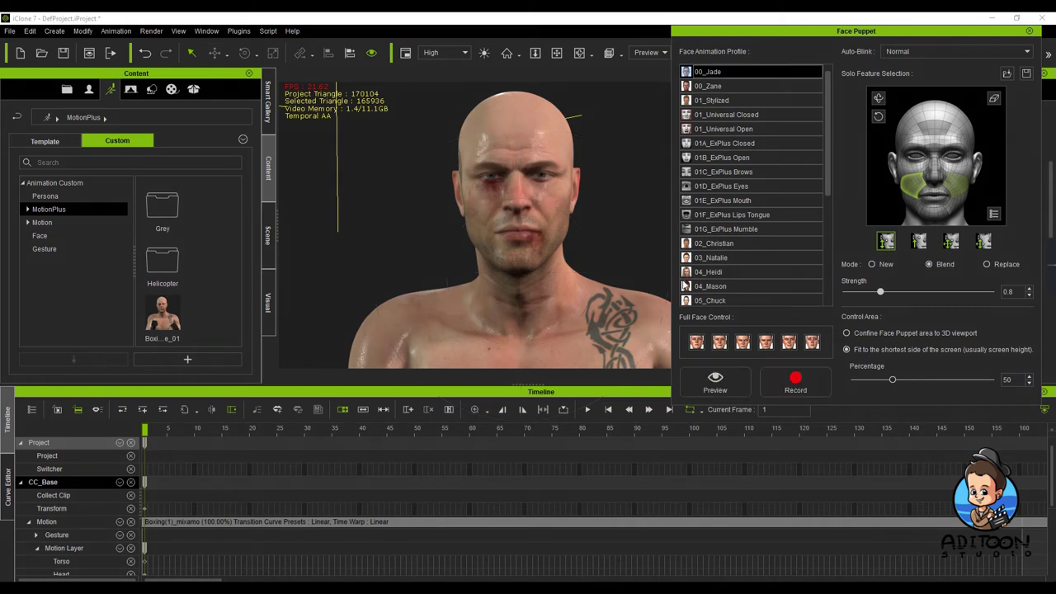
- Record the cheek movement in Blend mode over the full animation, play it back, and return to the first frame
{"action": "left_click", "coordinate": [790, 378]}
{"action": "key", "text": "space"}
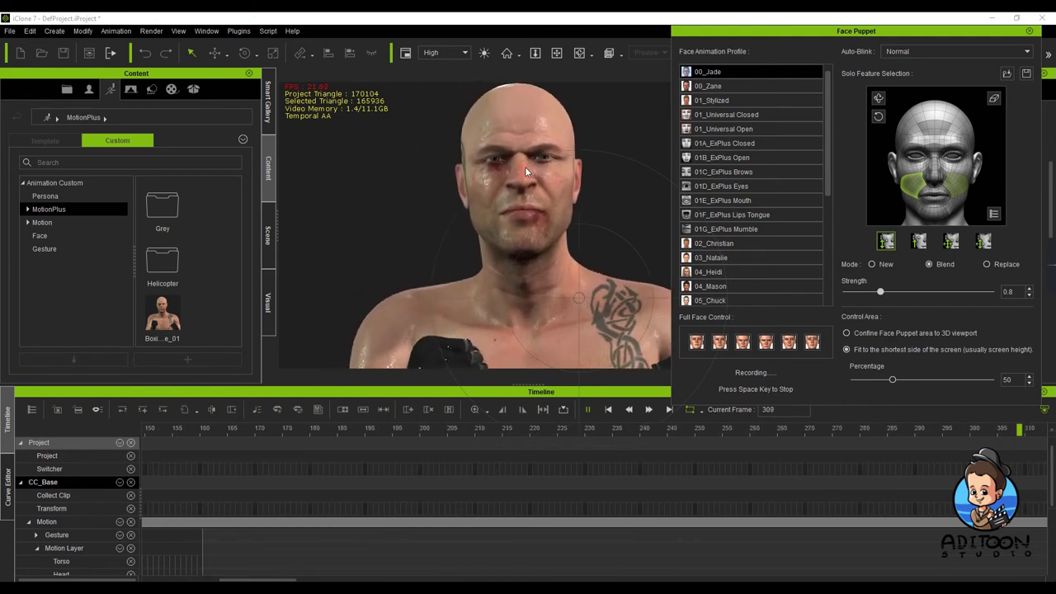
{"action": "key", "text": "space"}
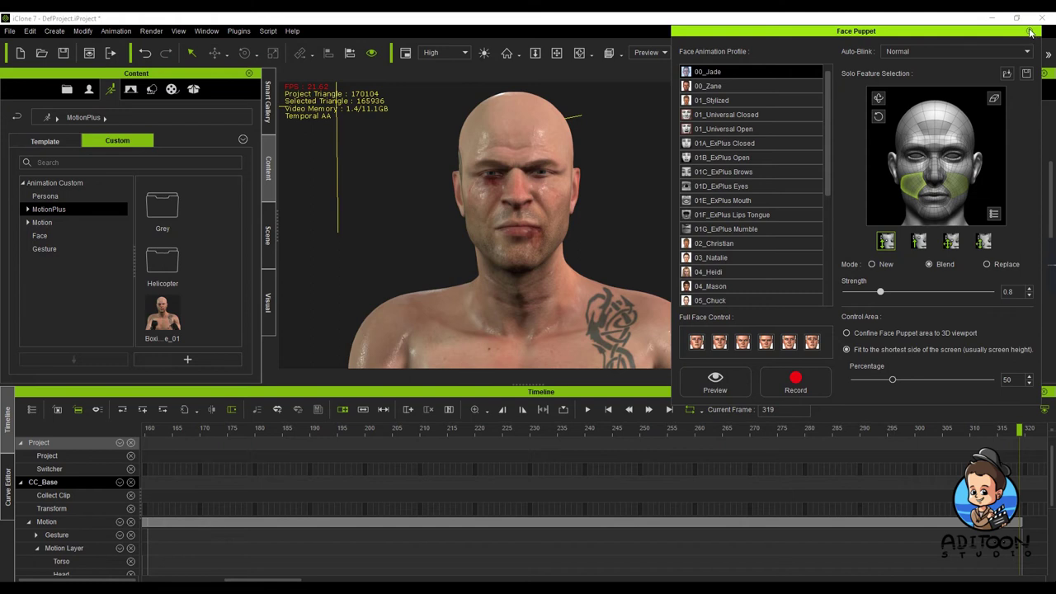
{"action": "left_click", "coordinate": [608, 412]}
{"action": "left_click", "coordinate": [588, 411]}
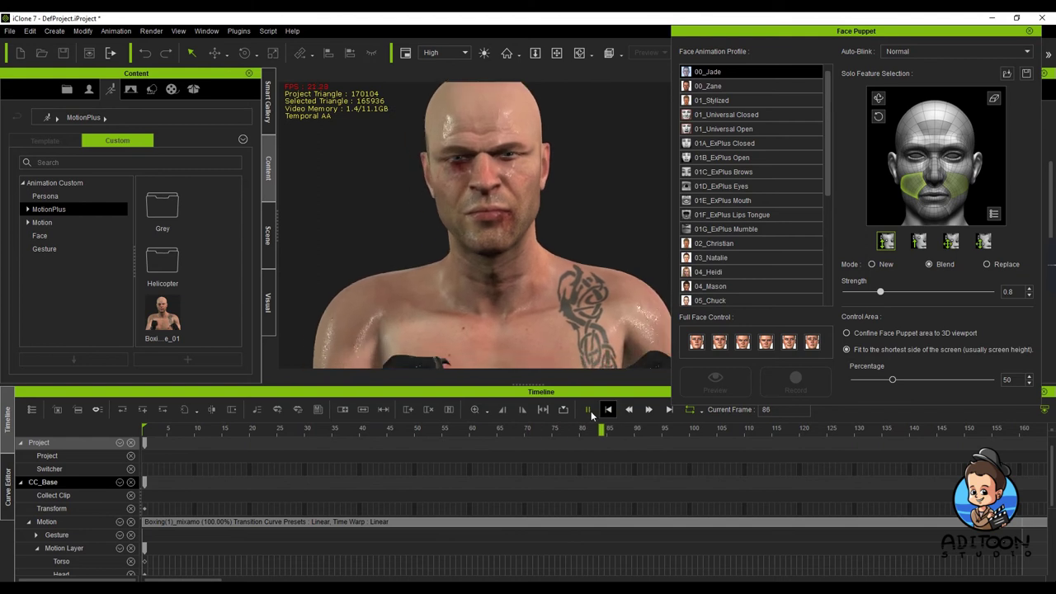
{"action": "left_click", "coordinate": [608, 411]}
{"action": "left_click", "coordinate": [589, 410]}
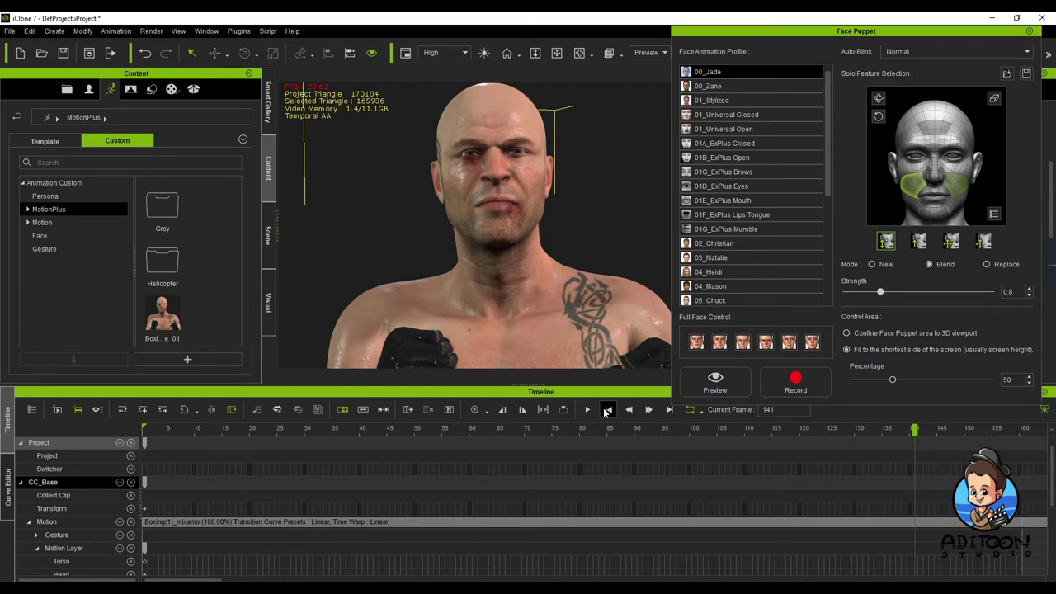
{"action": "left_click", "coordinate": [588, 411]}
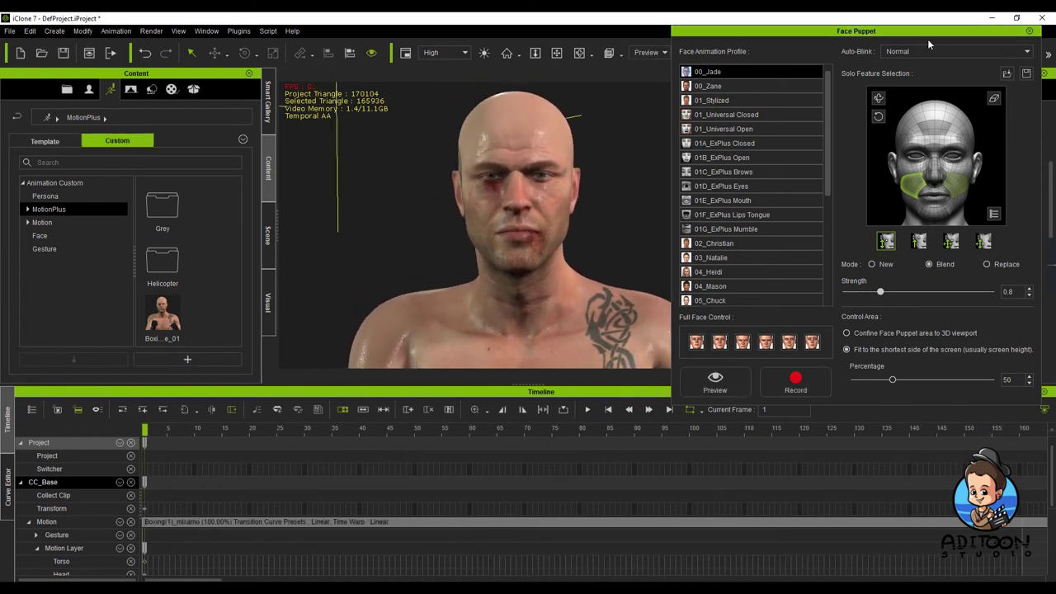
- Close Face Puppet and make sure the Collect Clip track is displayed for CC_Base in the timeline
{"action": "left_click", "coordinate": [1029, 31]}
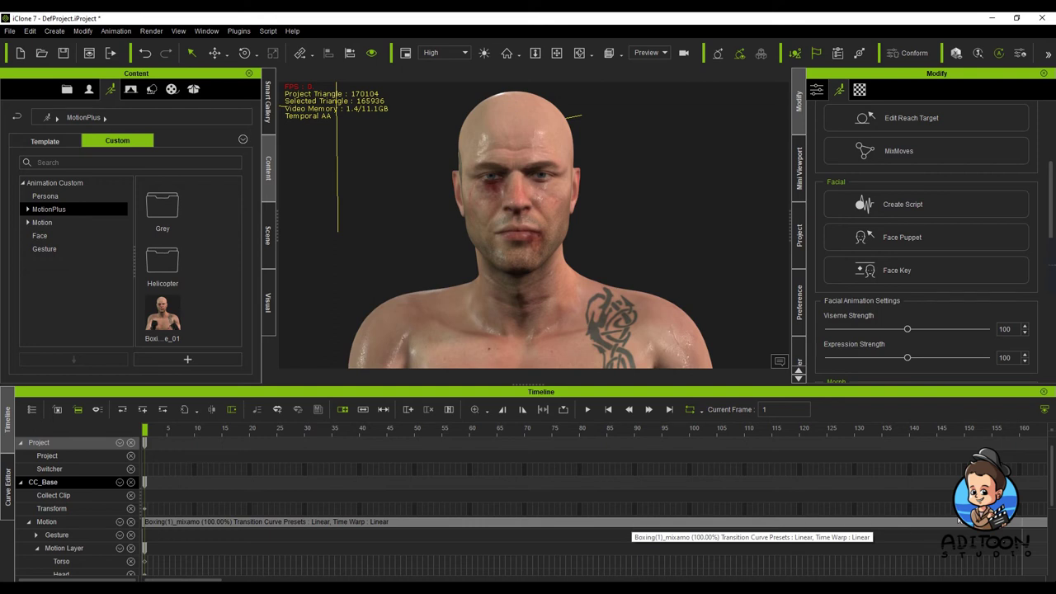
{"action": "scroll", "coordinate": [680, 522], "scroll_direction": "down", "scroll_amount": 3}
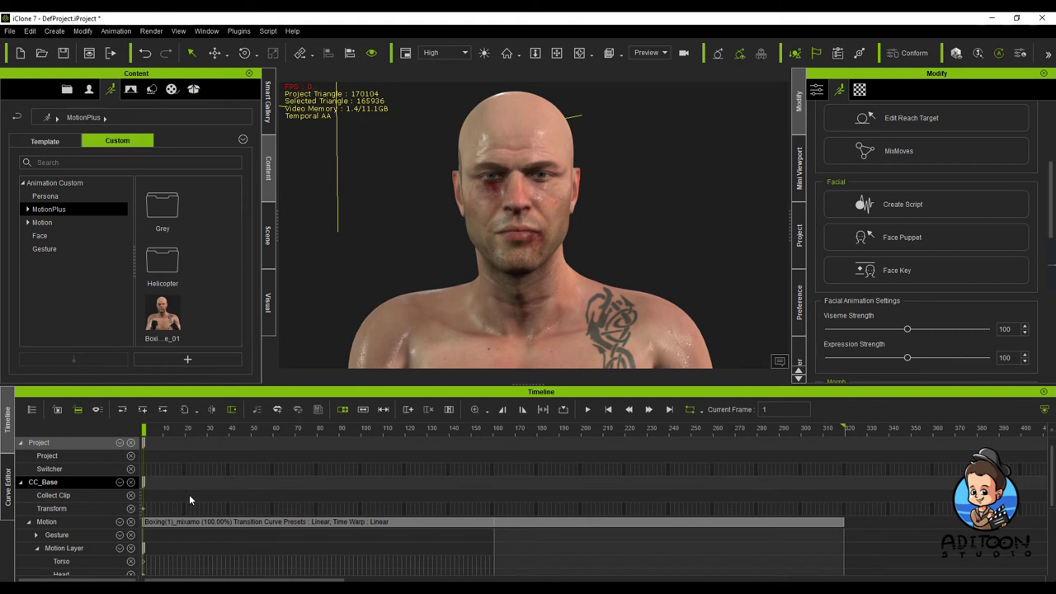
{"action": "left_click", "coordinate": [119, 482]}
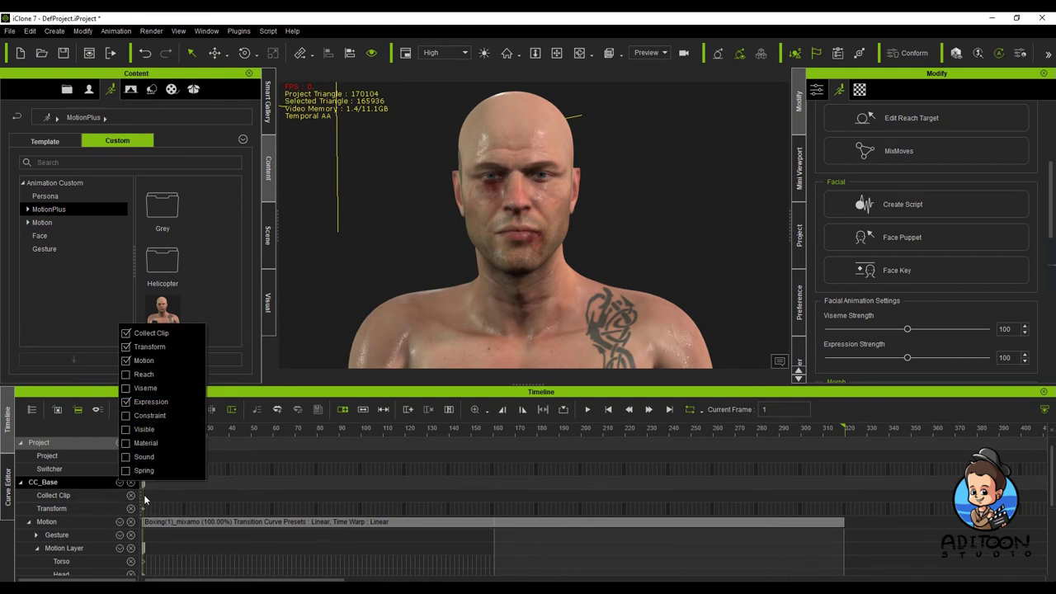
{"action": "left_click", "coordinate": [154, 489]}
{"action": "left_click", "coordinate": [48, 487]}
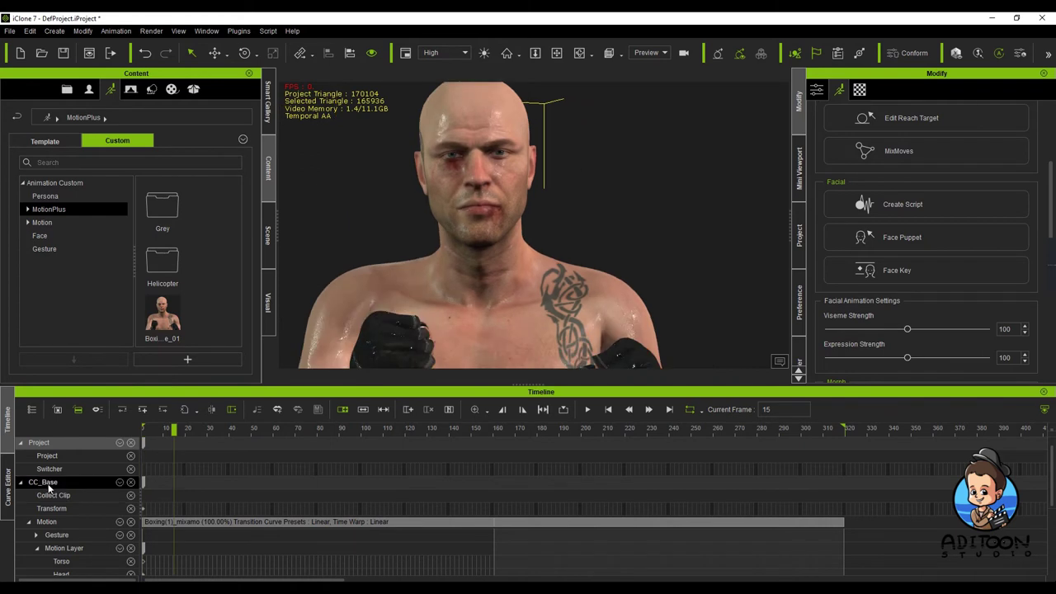
{"action": "left_click", "coordinate": [120, 482]}
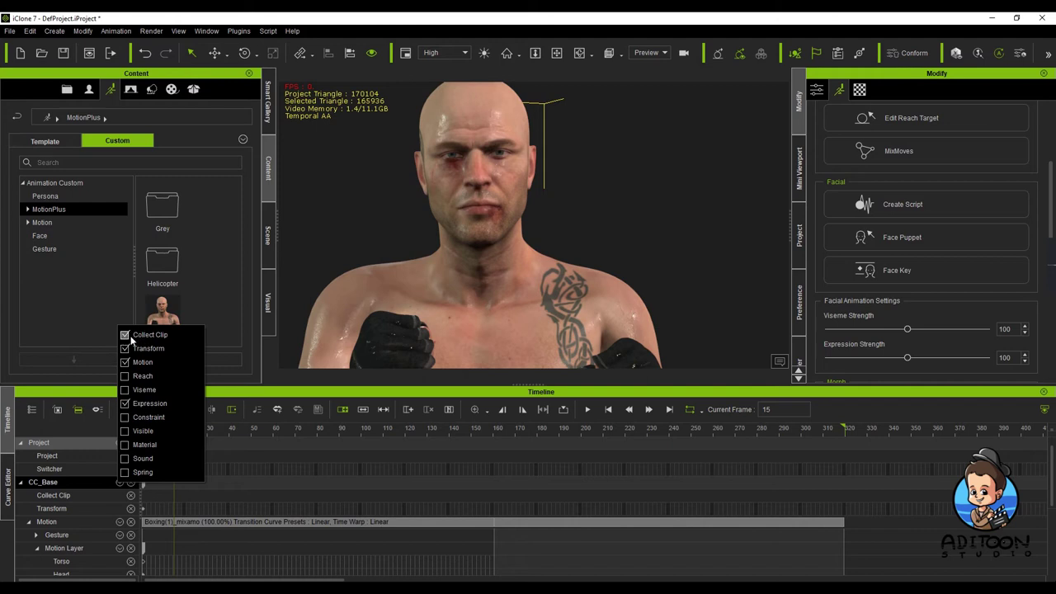
{"action": "left_click", "coordinate": [163, 501]}
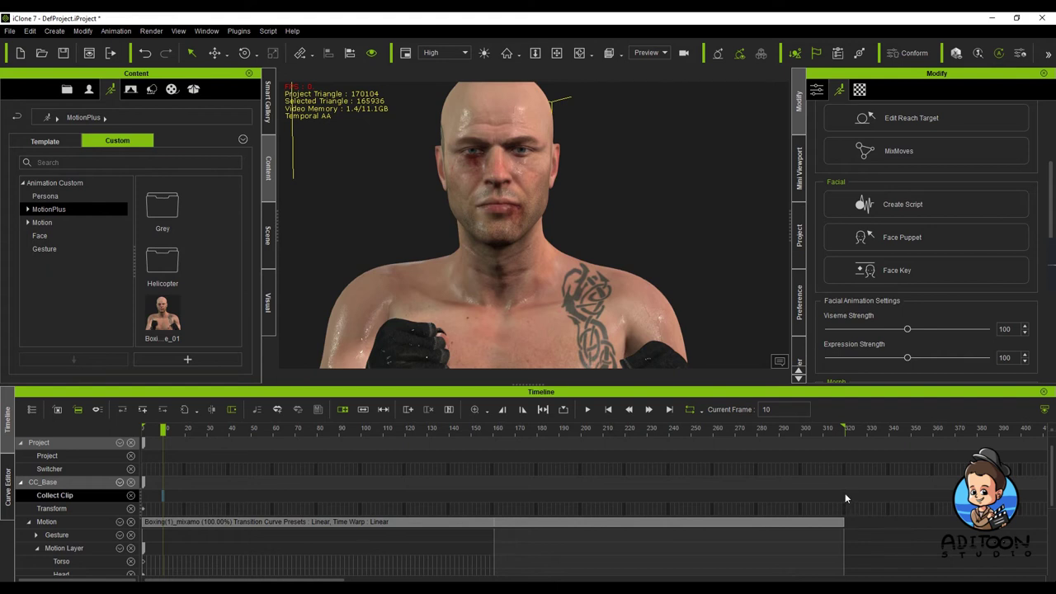
- Try marking the full motion length on CC_Base's Collect Clip track, then clear that range
{"action": "left_click_drag", "start_coordinate": [845, 495], "coordinate": [784, 498]}
{"action": "left_click_drag", "start_coordinate": [707, 498], "coordinate": [553, 500]}
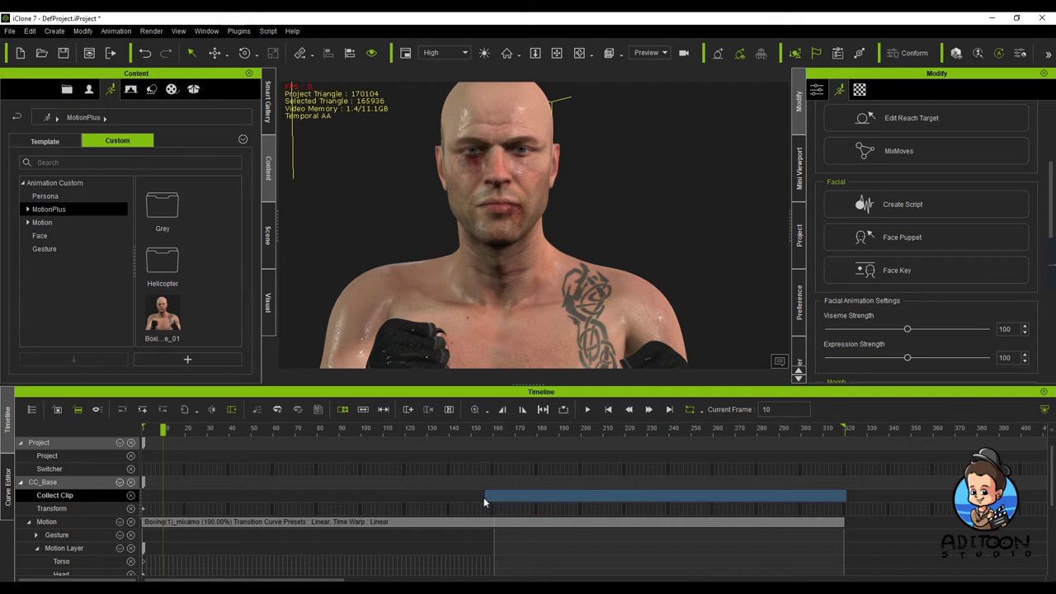
{"action": "left_click_drag", "start_coordinate": [440, 497], "coordinate": [4, 506]}
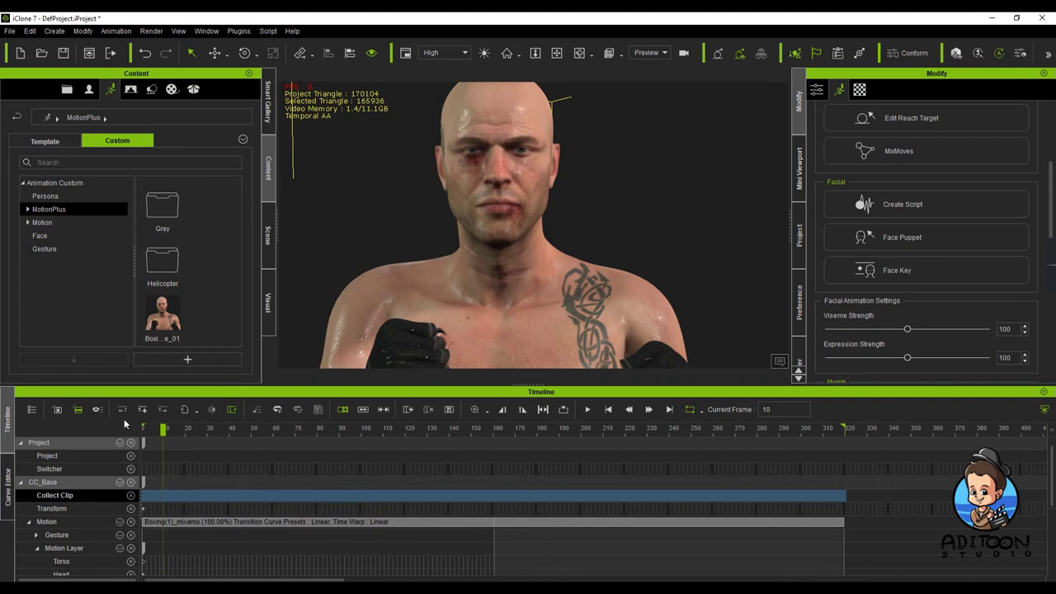
{"action": "left_click_drag", "start_coordinate": [162, 429], "coordinate": [144, 429]}
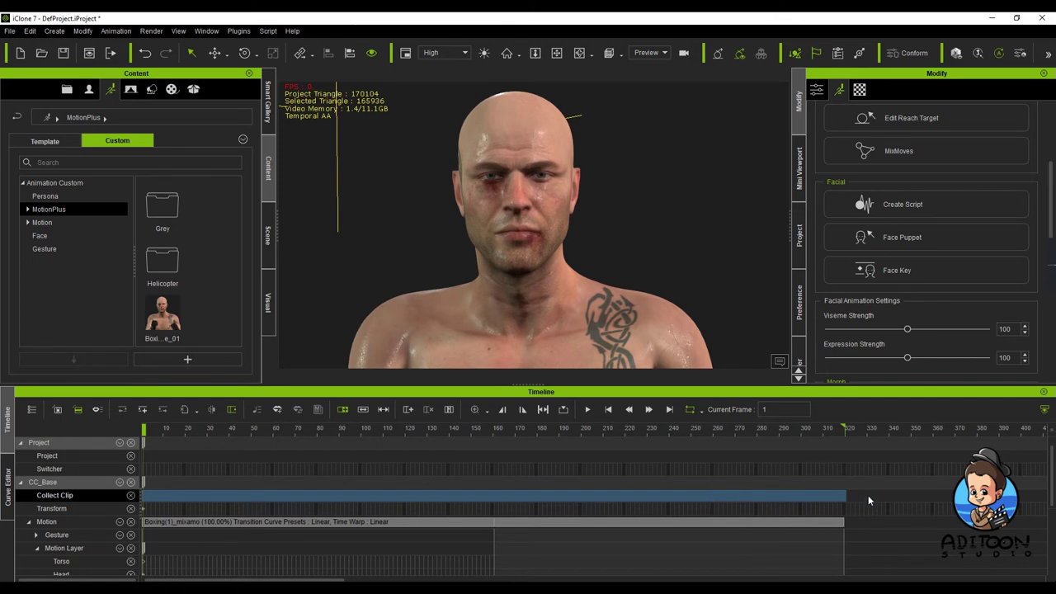
{"action": "scroll", "coordinate": [868, 504], "scroll_direction": "up", "scroll_amount": 3}
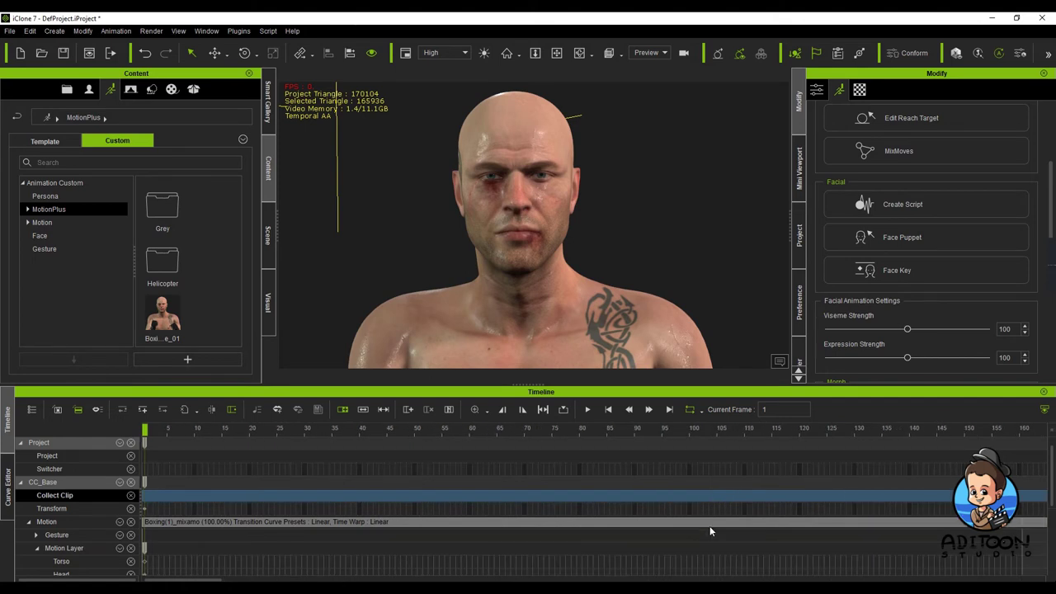
{"action": "left_click", "coordinate": [946, 460]}
{"action": "left_click", "coordinate": [873, 468]}
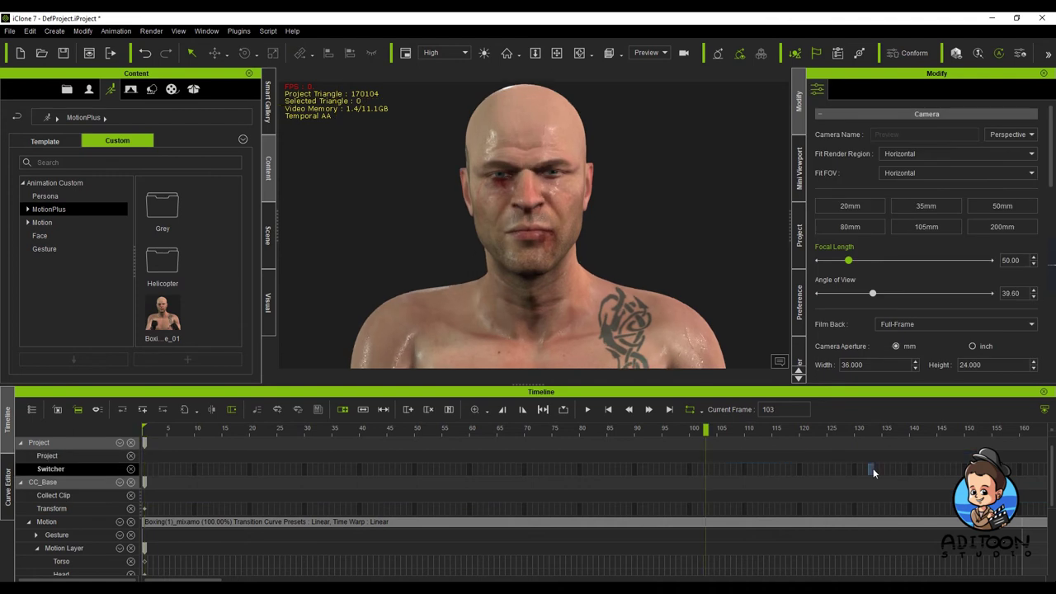
- Select the range on the Collect Clip track from the end of the boxing motion back to the first frame
{"action": "left_click", "coordinate": [846, 499]}
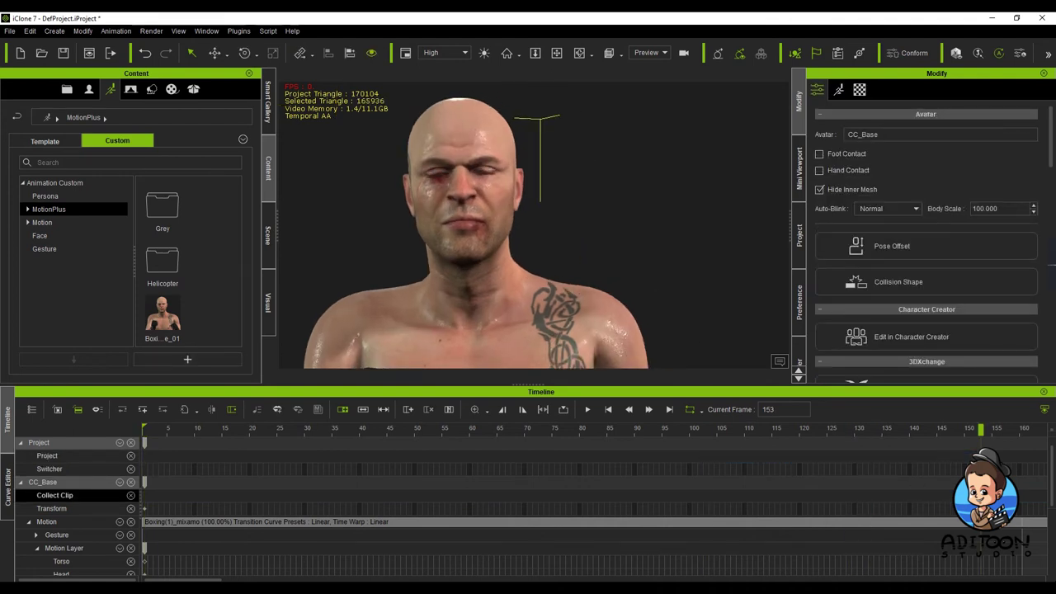
{"action": "mouse_move", "coordinate": [930, 498]}
{"action": "left_mouse_down"}
{"action": "mouse_move", "coordinate": [385, 495]}
{"action": "mouse_move", "coordinate": [754, 502]}
{"action": "left_mouse_up"}
{"action": "scroll", "coordinate": [818, 498], "scroll_direction": "down", "scroll_amount": 3}
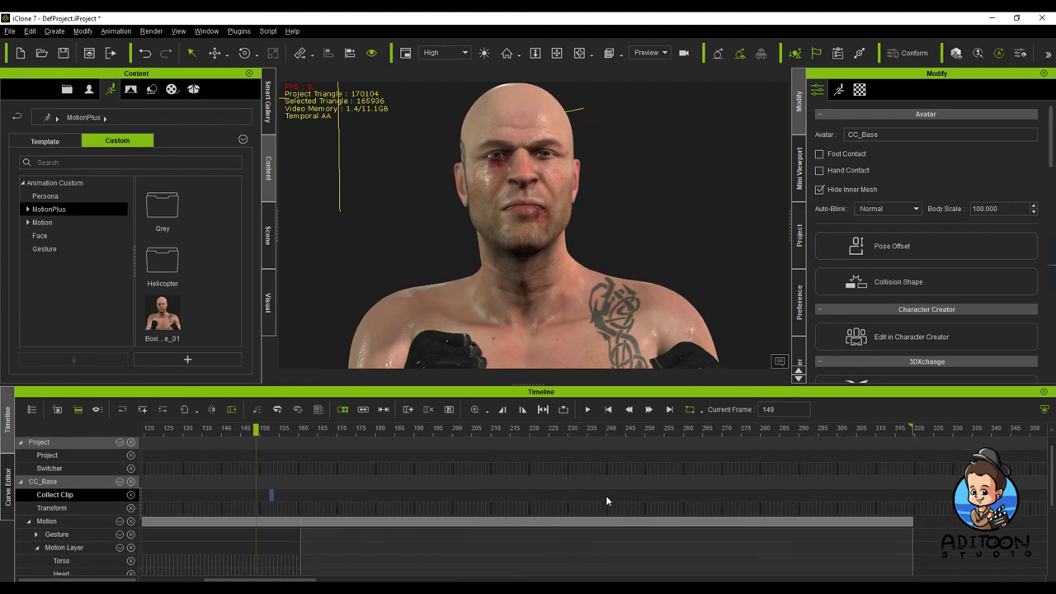
{"action": "left_click", "coordinate": [605, 495]}
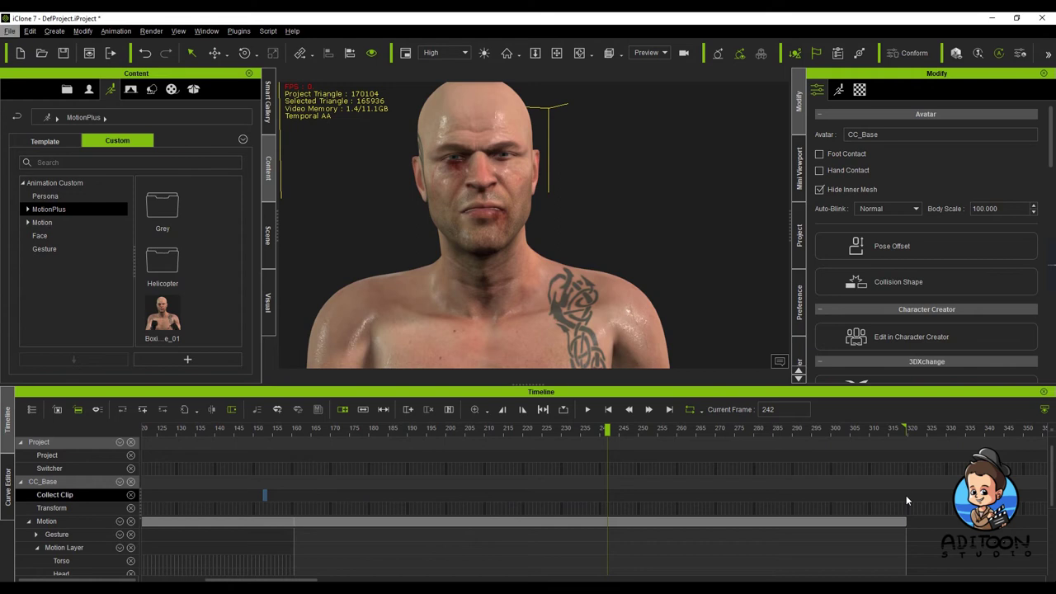
{"action": "scroll", "coordinate": [906, 500], "scroll_direction": "up", "scroll_amount": 2}
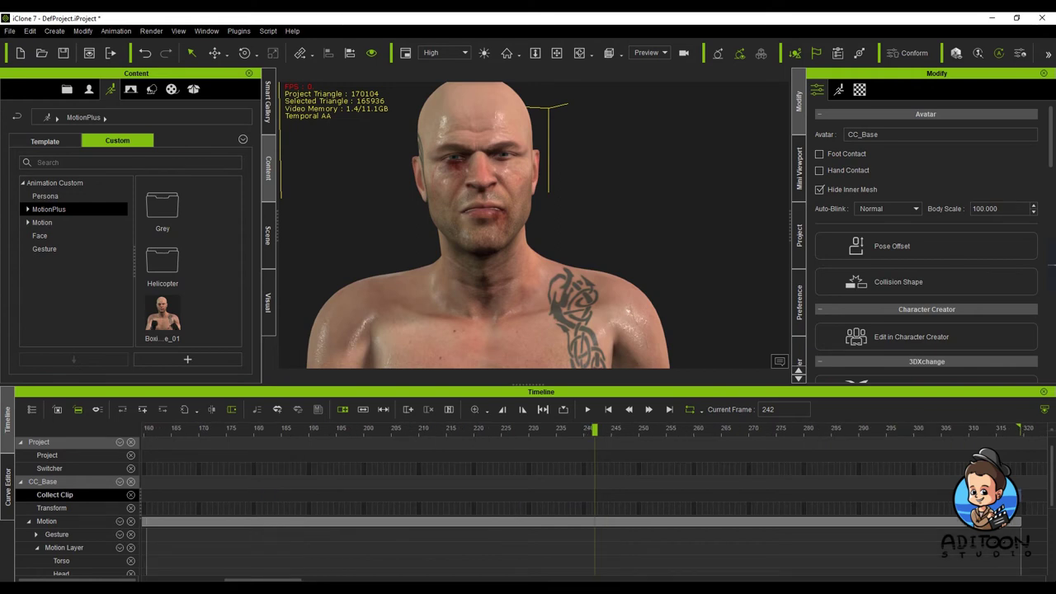
{"action": "left_click_drag", "start_coordinate": [957, 495], "coordinate": [36, 495]}
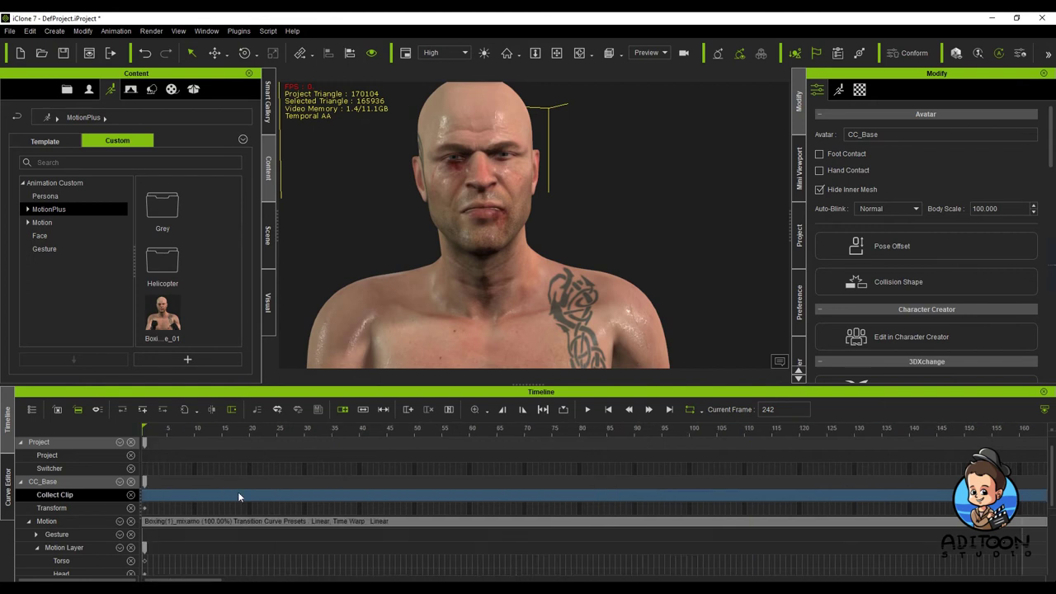
{"action": "scroll", "coordinate": [291, 515], "scroll_direction": "down", "scroll_amount": 5}
{"action": "scroll", "coordinate": [290, 515], "scroll_direction": "up", "scroll_amount": 2}
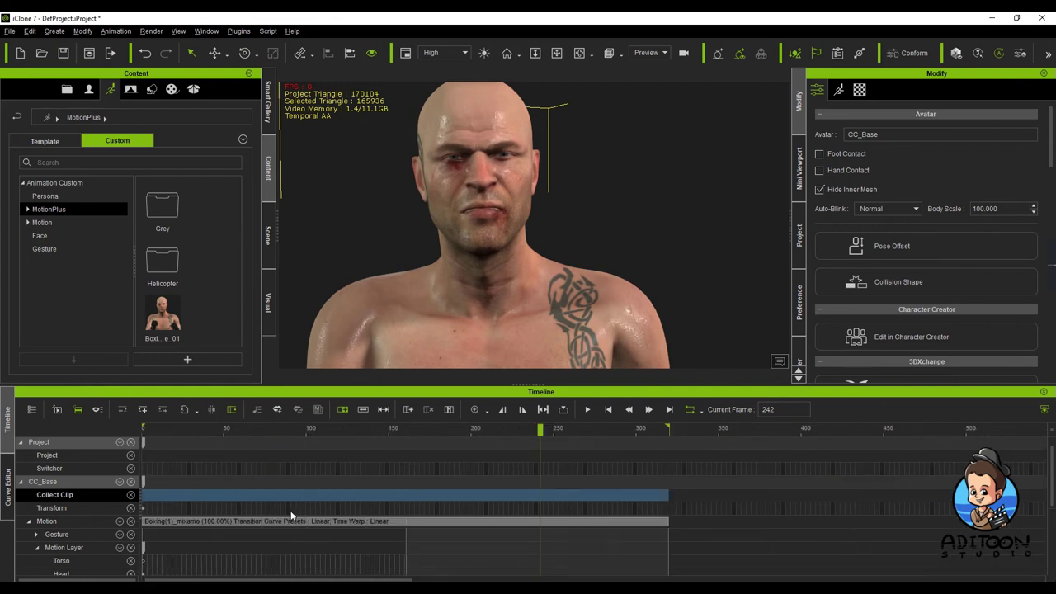
{"action": "scroll", "coordinate": [370, 501], "scroll_direction": "up", "scroll_amount": 1}
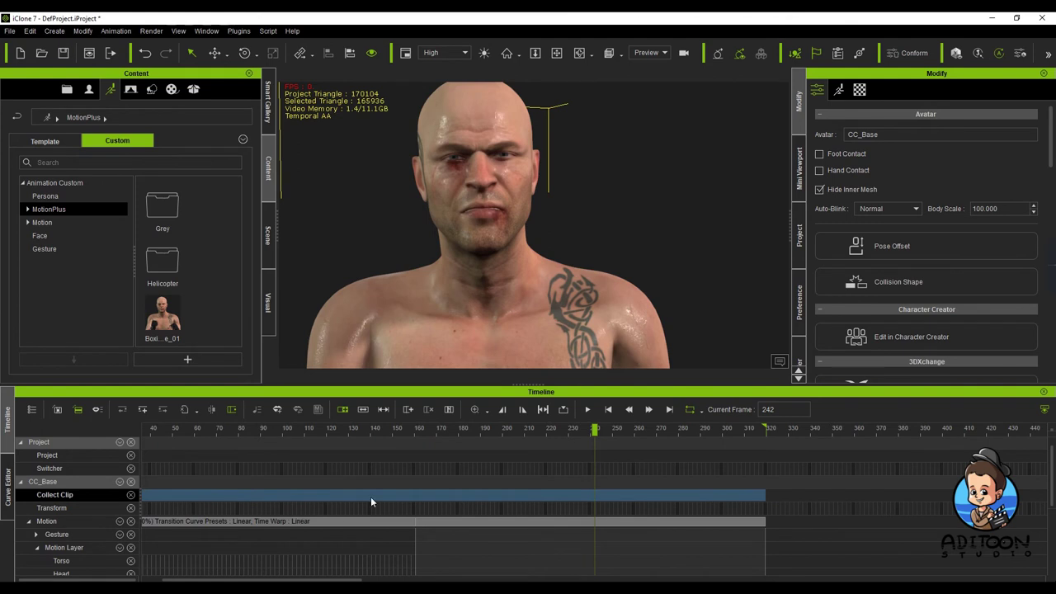
- Save the selected Collect Clip range to the library as MotionPlus with default options, replacing Boxing_idle_01, and check the custom MotionPlus content
{"action": "right_click", "coordinate": [246, 495]}
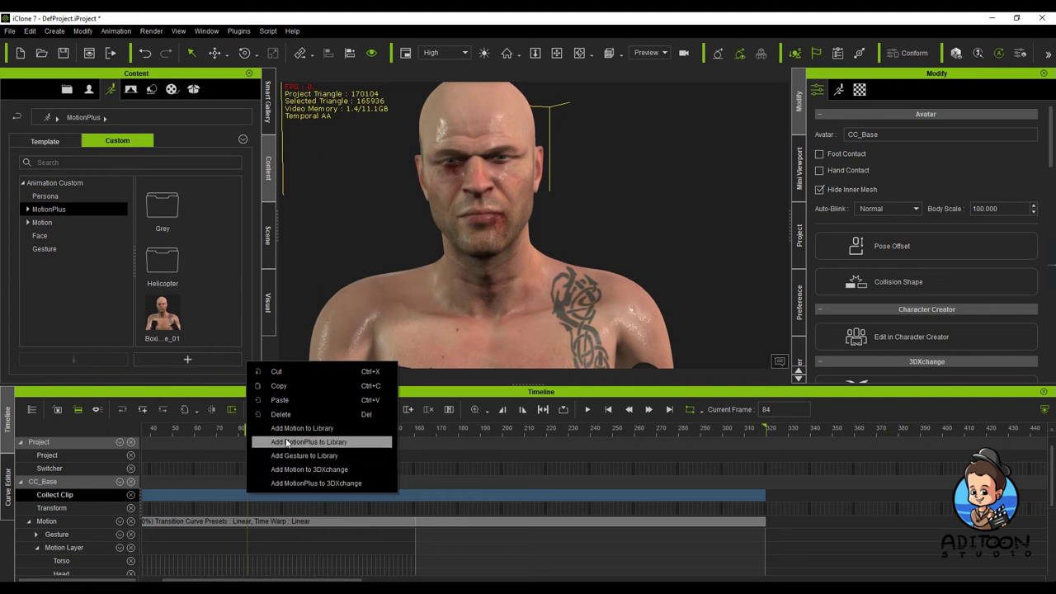
{"action": "left_click", "coordinate": [331, 443]}
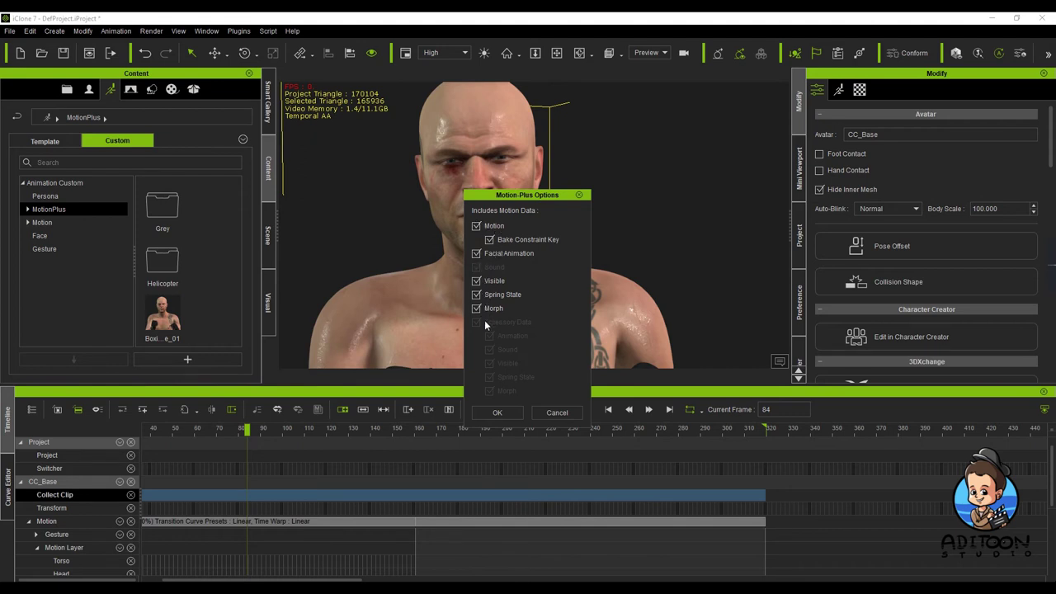
{"action": "left_click", "coordinate": [499, 414]}
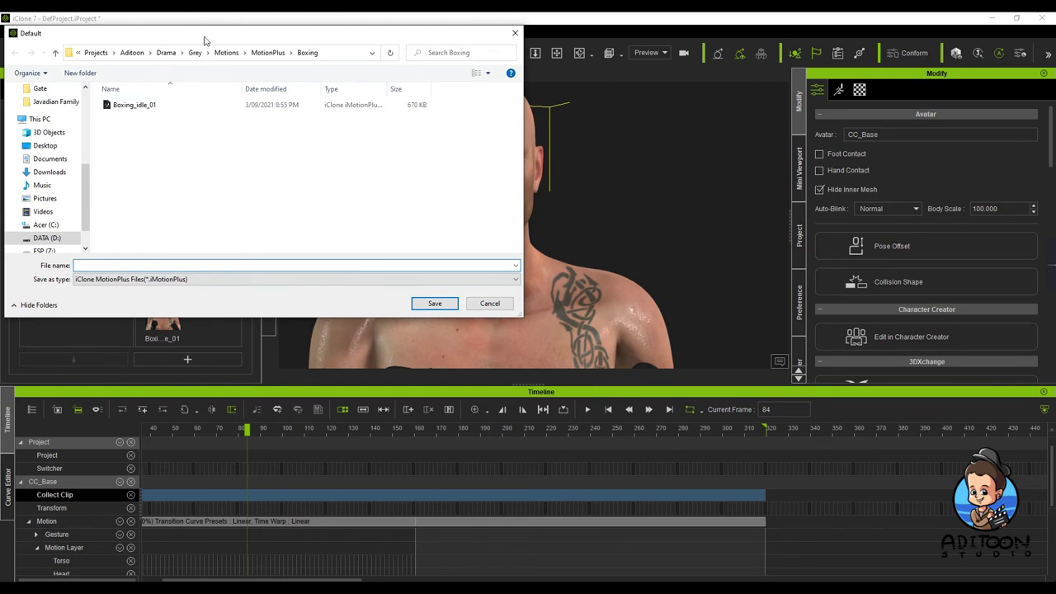
{"action": "left_click", "coordinate": [137, 107]}
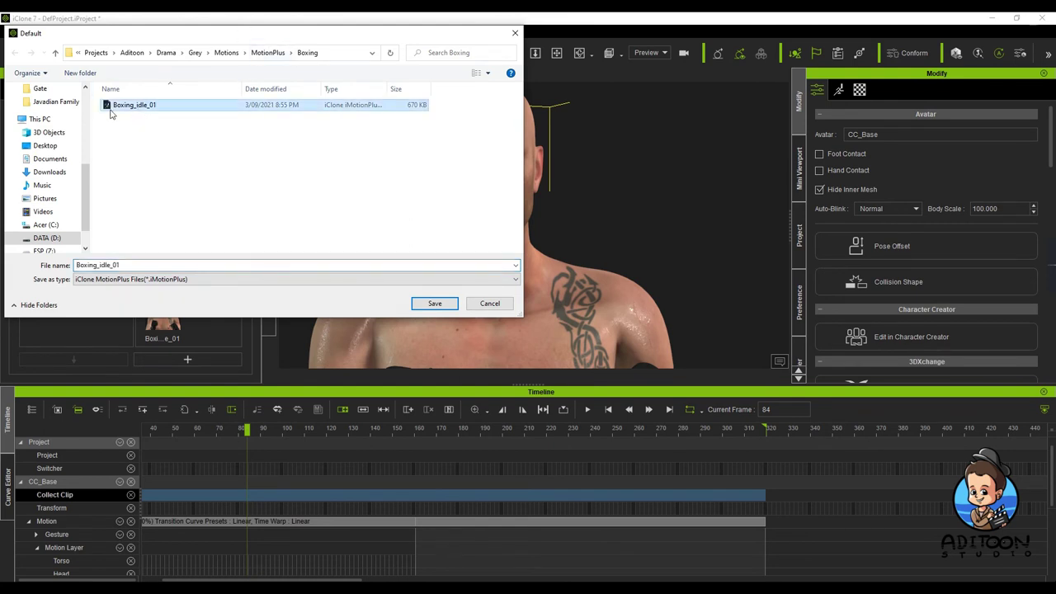
{"action": "left_click", "coordinate": [442, 307]}
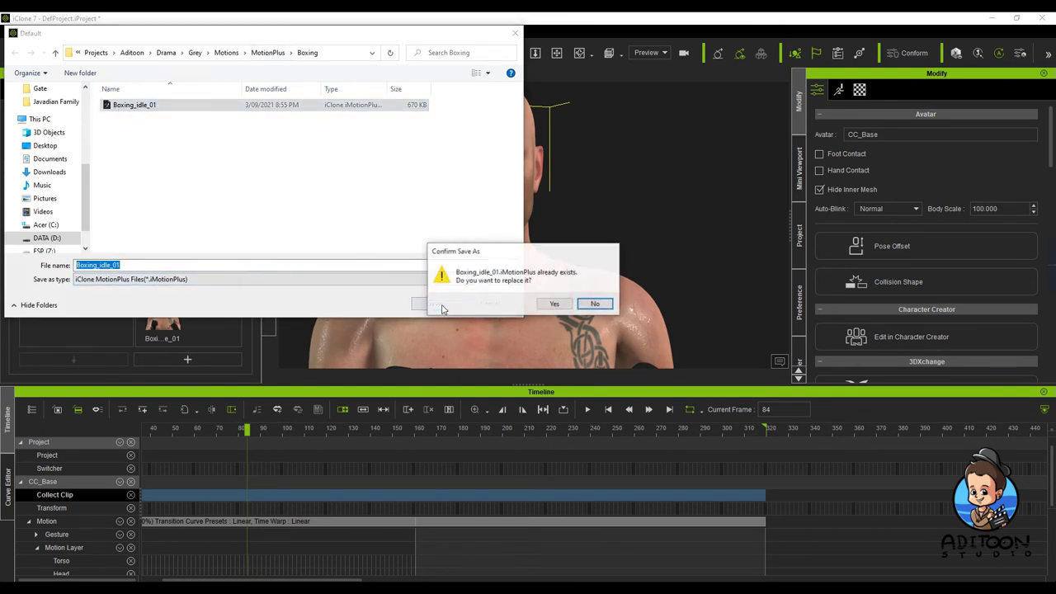
{"action": "left_click", "coordinate": [550, 306]}
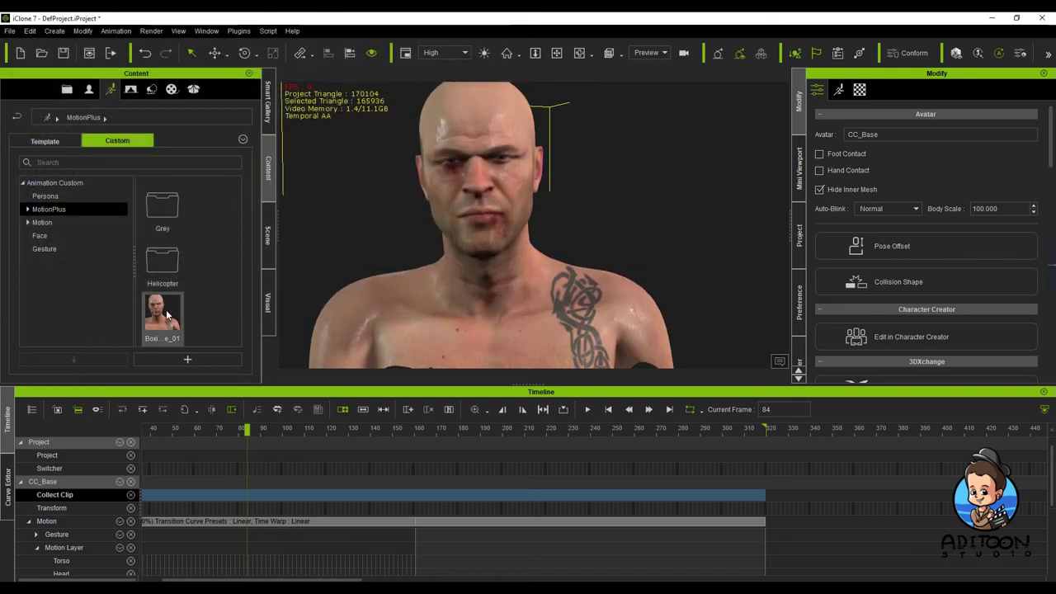
{"action": "left_click", "coordinate": [49, 141]}
{"action": "left_click", "coordinate": [114, 145]}
{"action": "left_click", "coordinate": [62, 210]}
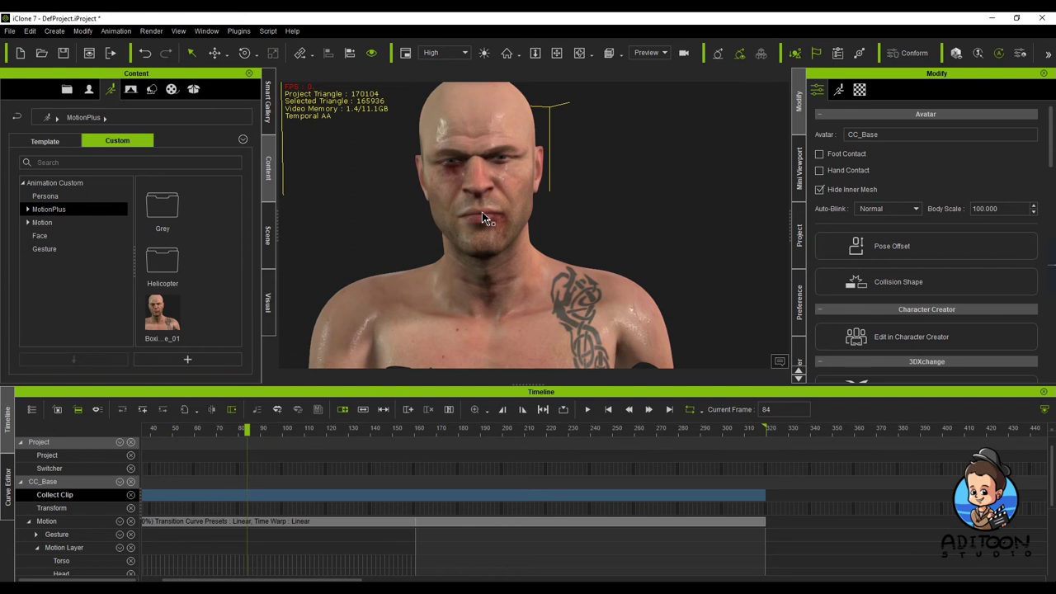
- Remove all object animation from the boxer character, play the timeline to check it, and return to the first frame
{"action": "right_click", "coordinate": [479, 278]}
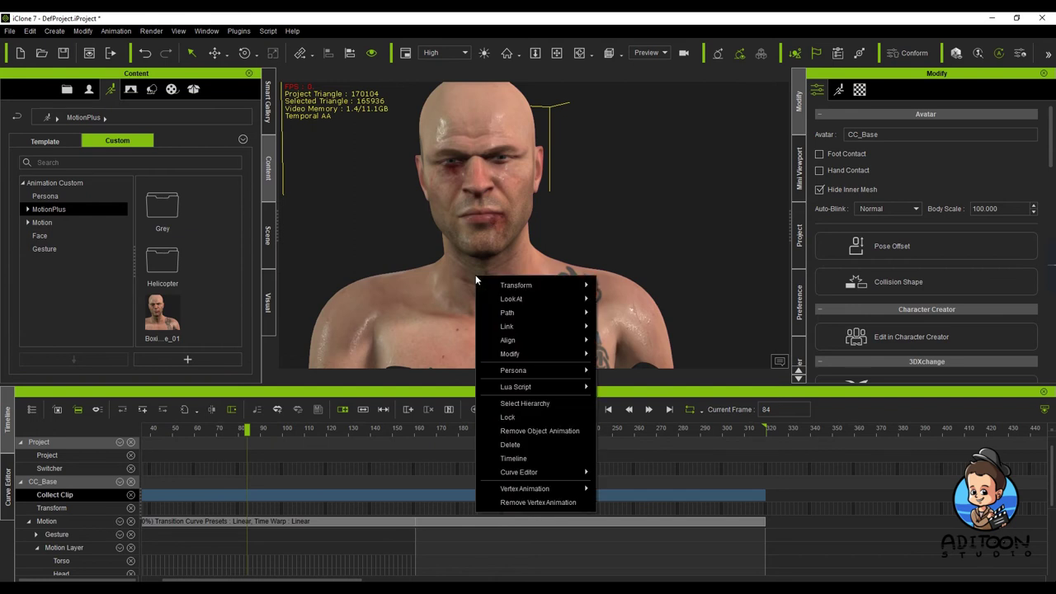
{"action": "left_click", "coordinate": [551, 432]}
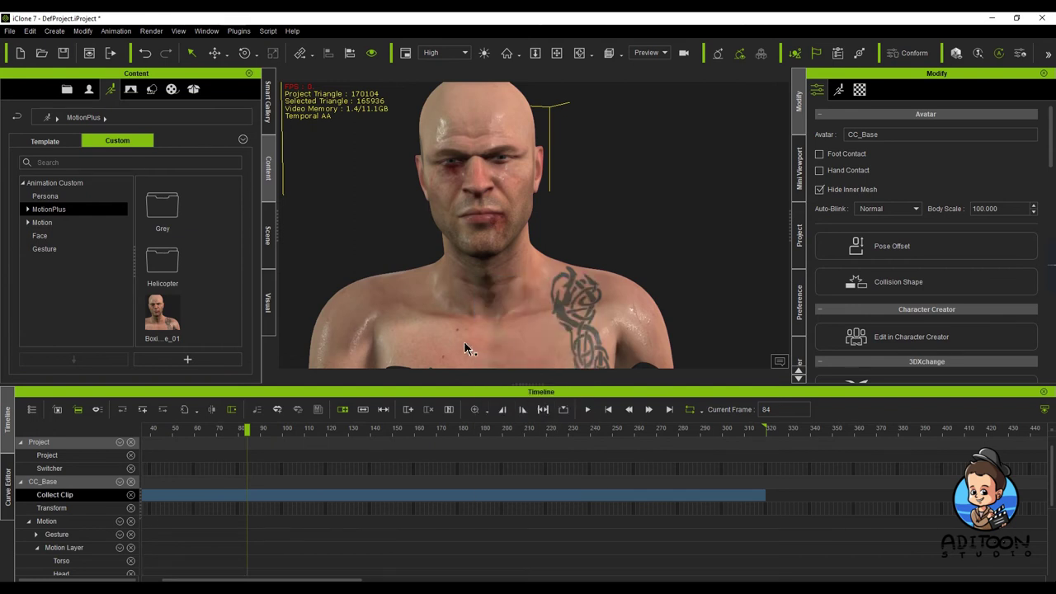
{"action": "left_click", "coordinate": [689, 474]}
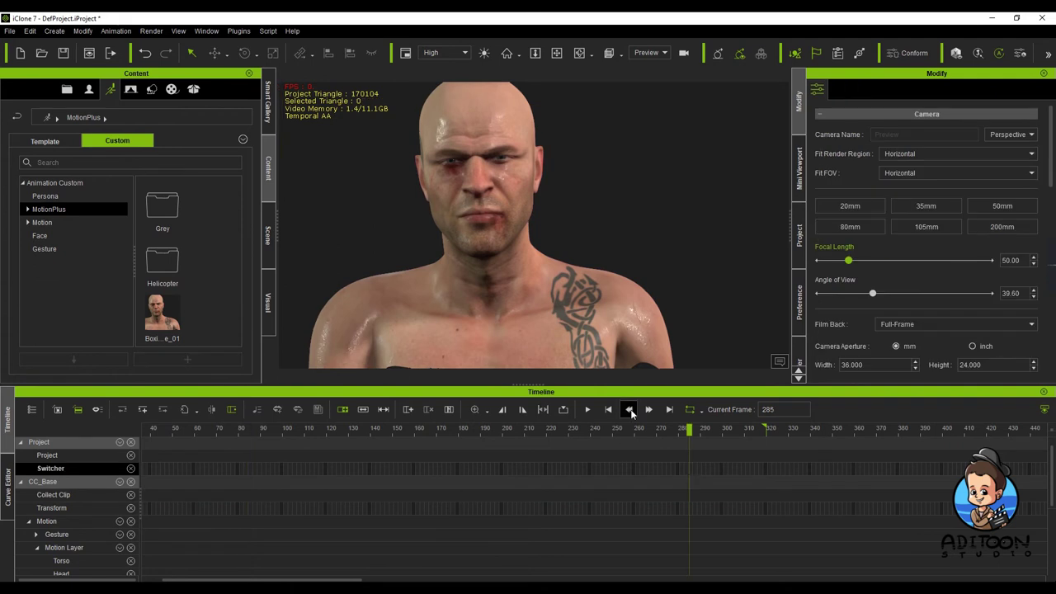
{"action": "left_click", "coordinate": [587, 410]}
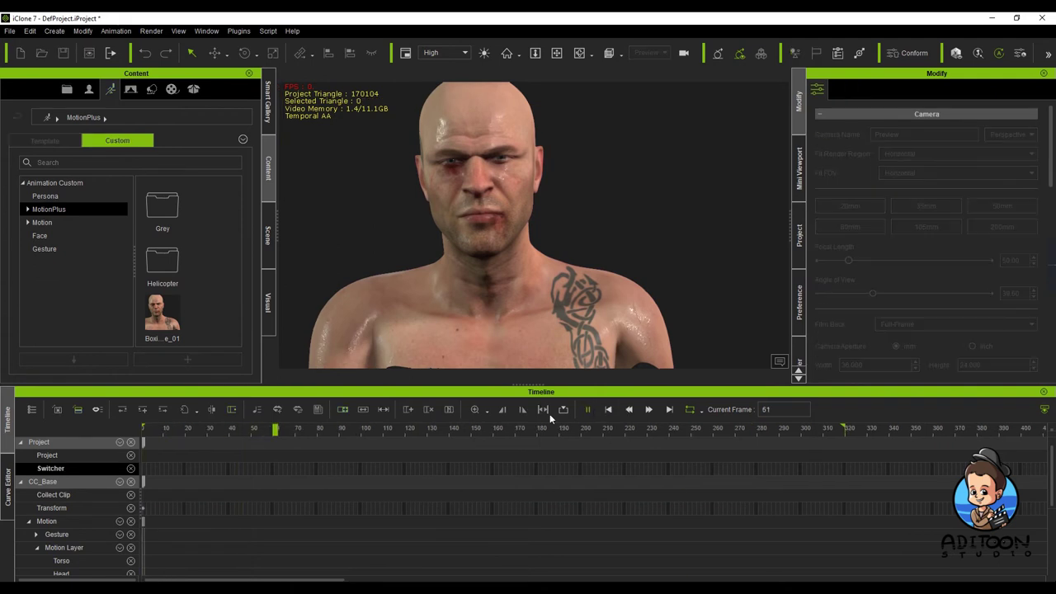
{"action": "left_click", "coordinate": [628, 409]}
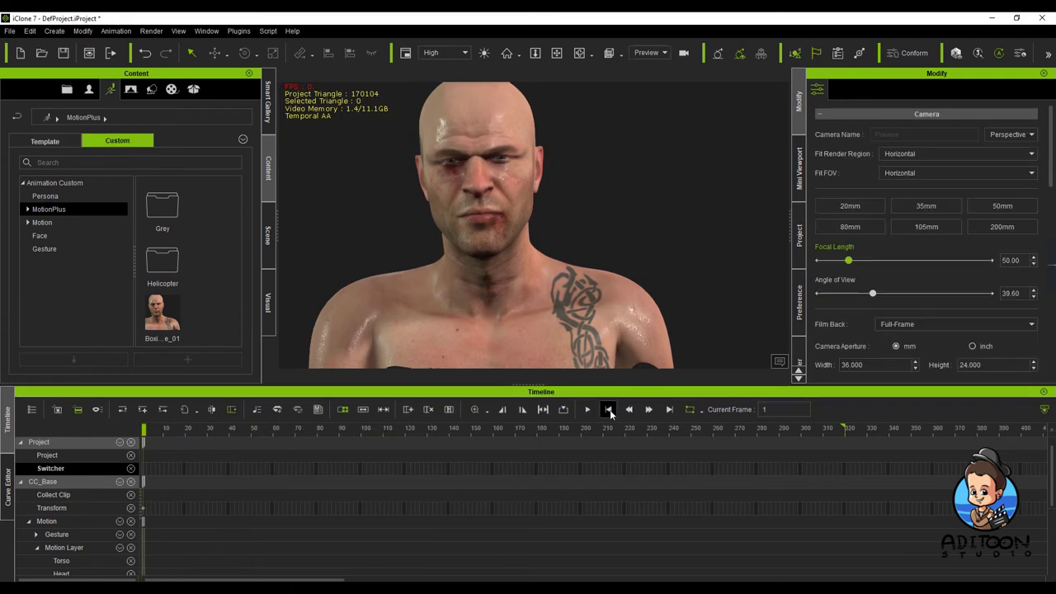
- Select the boxer character and apply the saved Boxing_idle_01 MotionPlus file at frame 1
{"action": "double_click", "coordinate": [168, 316]}
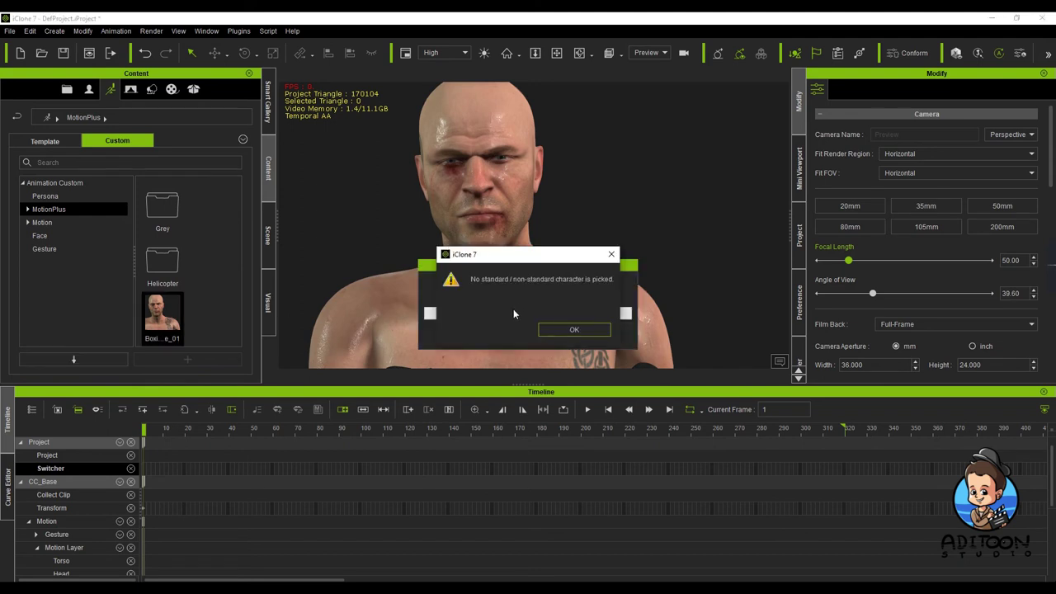
{"action": "left_click", "coordinate": [571, 327]}
{"action": "left_click", "coordinate": [502, 221]}
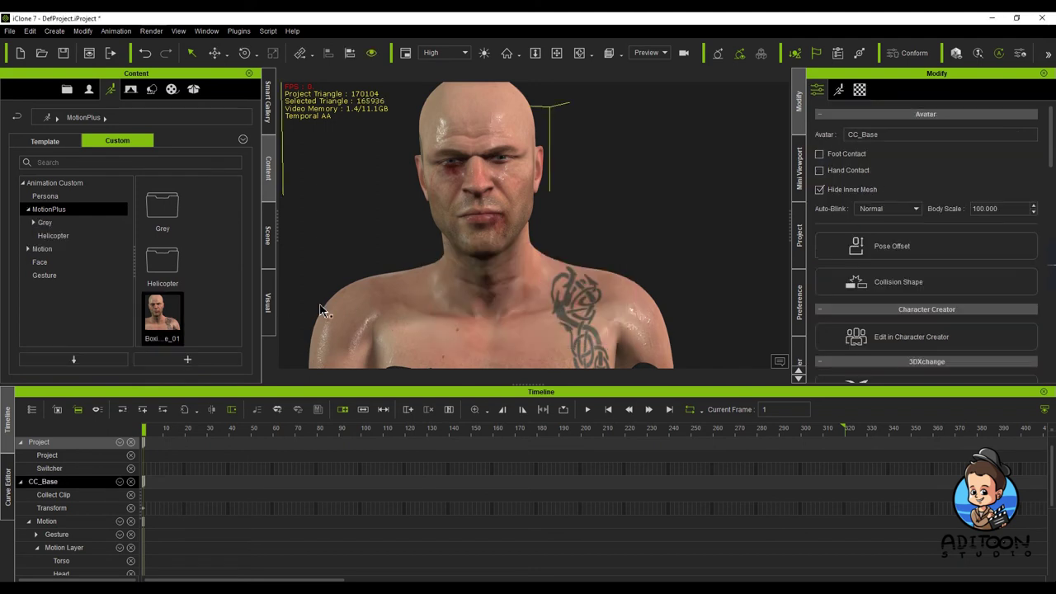
{"action": "double_click", "coordinate": [162, 314]}
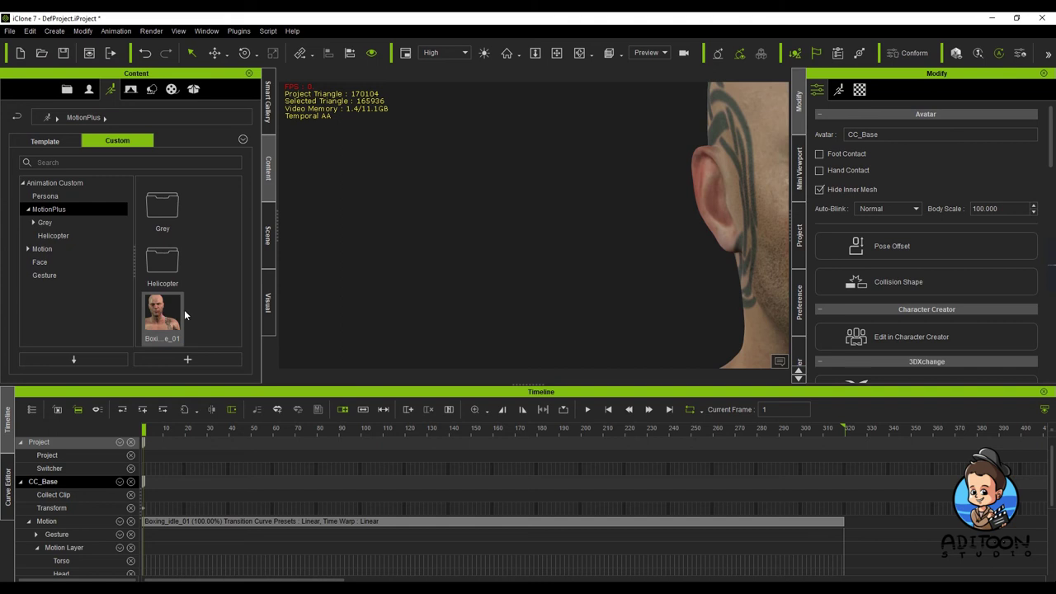
- Frame the boxer's upper body, play back the applied boxing animation, and return to the first frame
{"action": "scroll", "coordinate": [578, 304], "scroll_direction": "down", "scroll_amount": 5}
{"action": "scroll", "coordinate": [580, 301], "scroll_direction": "up", "scroll_amount": 3}
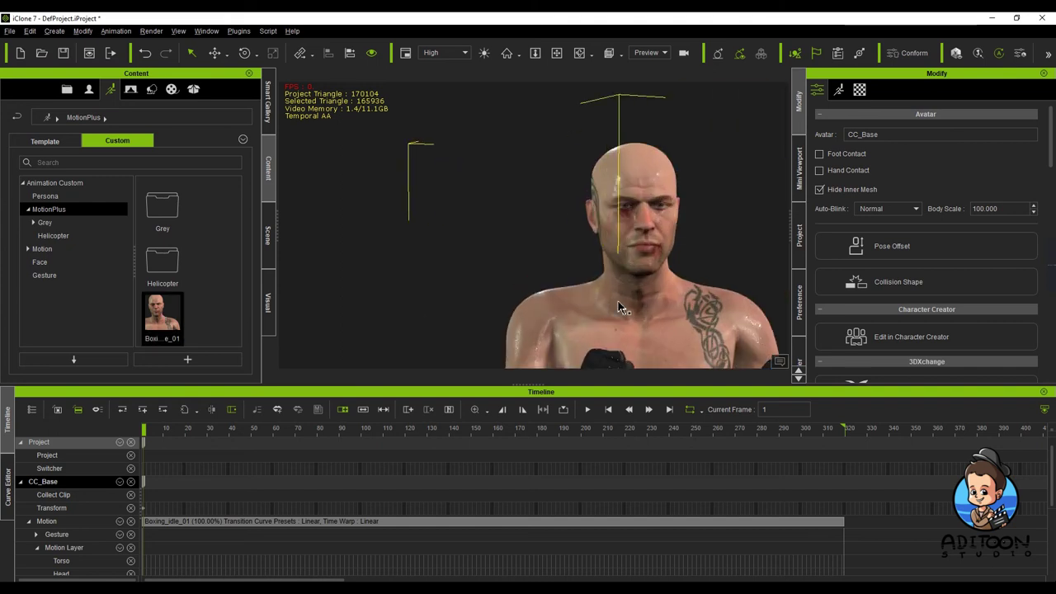
{"action": "middle_click_drag", "start_coordinate": [591, 307], "coordinate": [508, 252]}
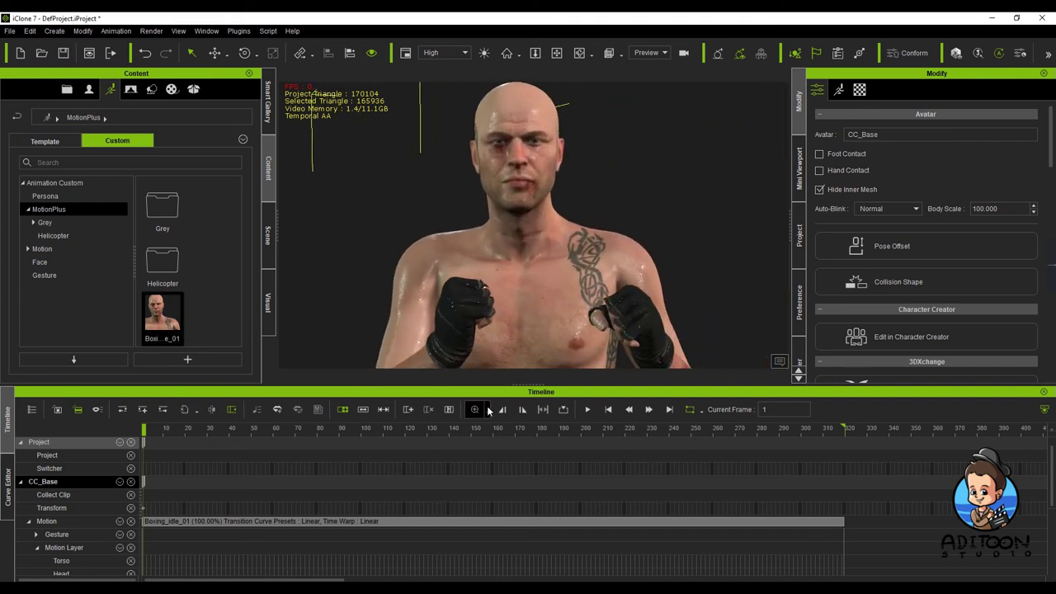
{"action": "left_click", "coordinate": [587, 409]}
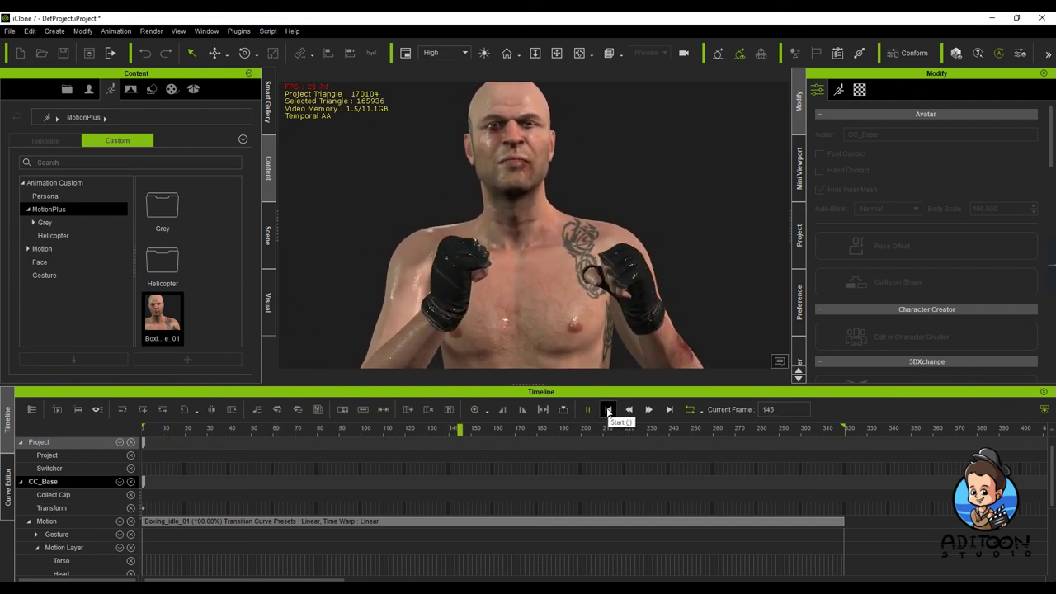
{"action": "left_click", "coordinate": [608, 410]}
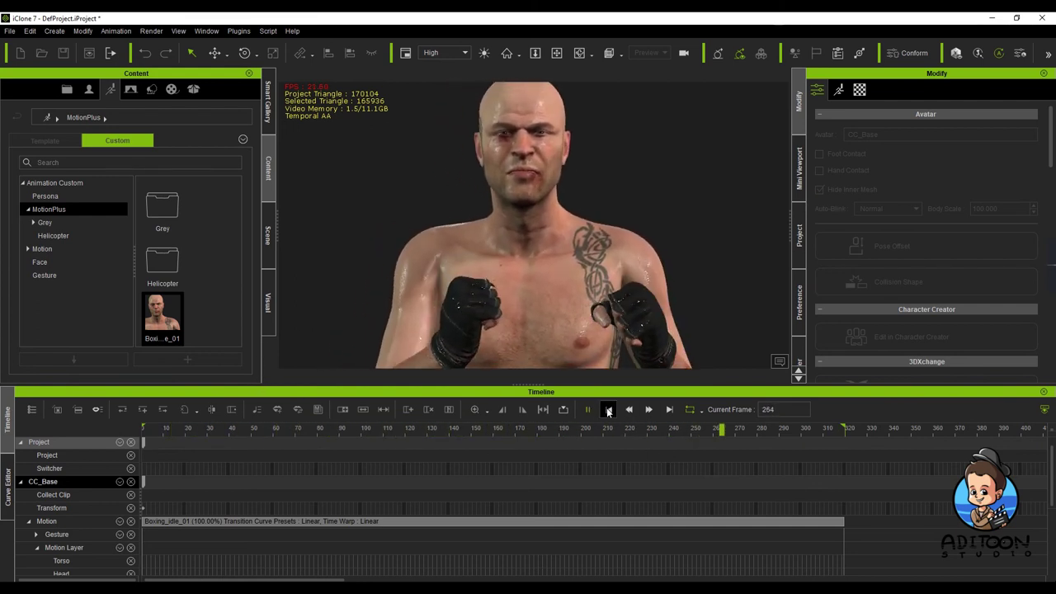
- Inspect the Boxing_idle_01 clip on CC_Base's Expression track together with the clip on the Motion track
{"action": "scroll", "coordinate": [350, 446], "scroll_direction": "down", "scroll_amount": 3}
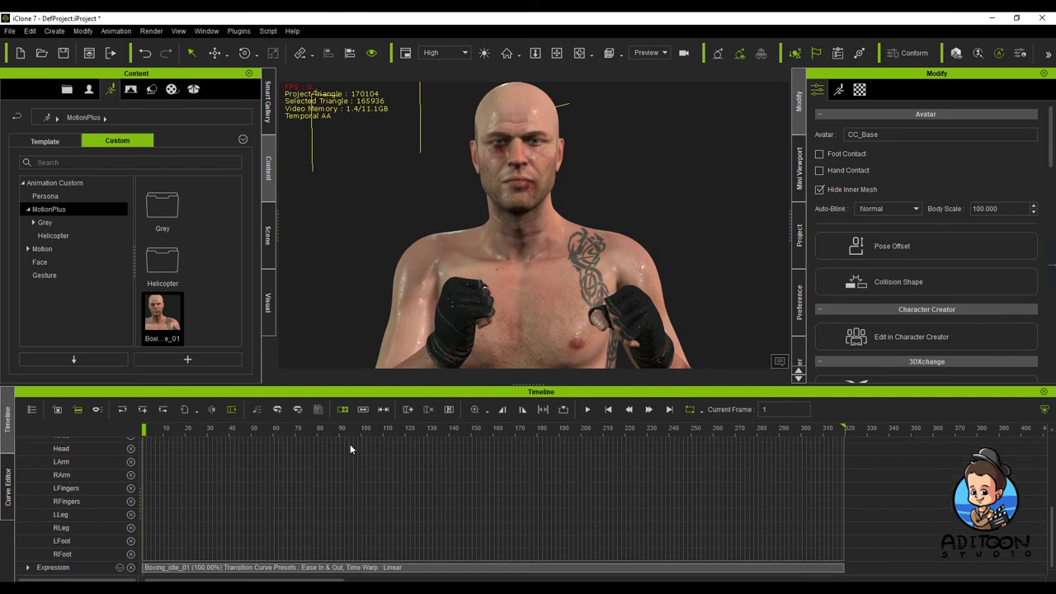
{"action": "left_click", "coordinate": [222, 568]}
{"action": "left_click", "coordinate": [222, 568]}
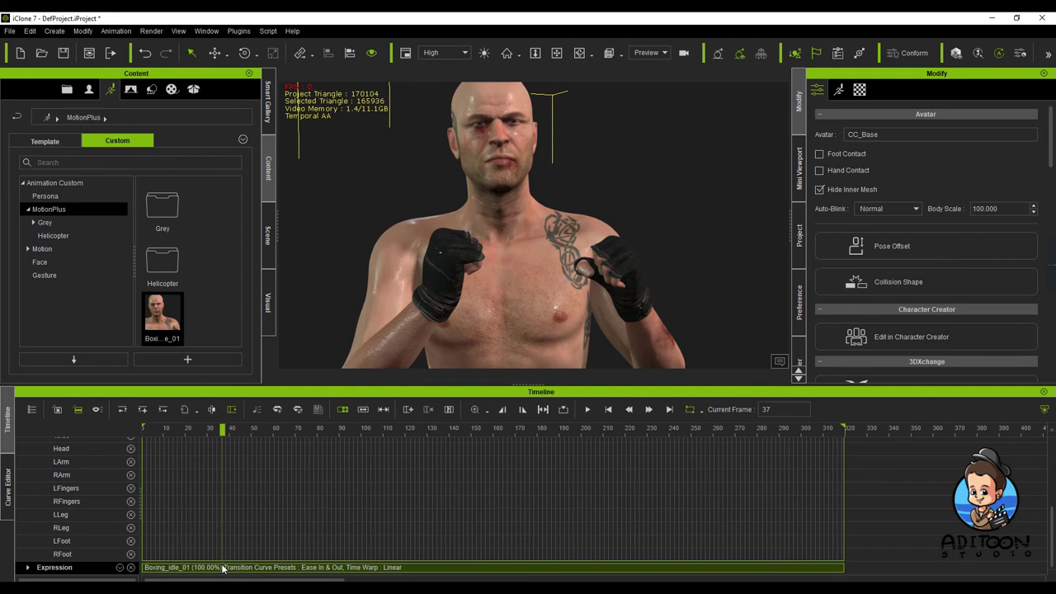
{"action": "scroll", "coordinate": [322, 478], "scroll_direction": "up", "scroll_amount": 5}
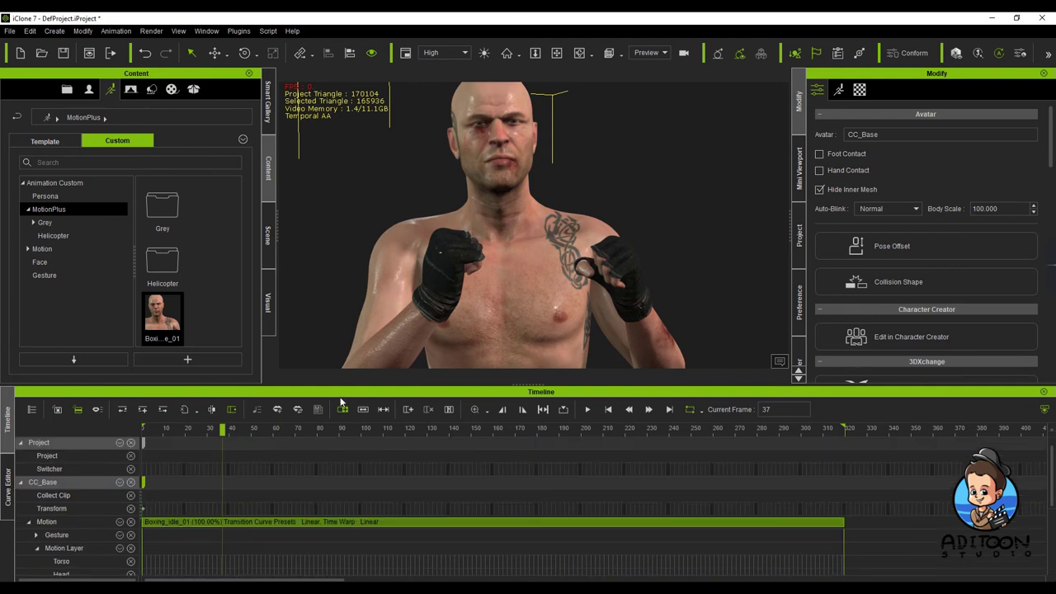
- Delete the applied Boxing_idle_01 motion and expression clips from CC_Base and check its timeline tracks
{"action": "scroll", "coordinate": [466, 291], "scroll_direction": "down", "scroll_amount": 5}
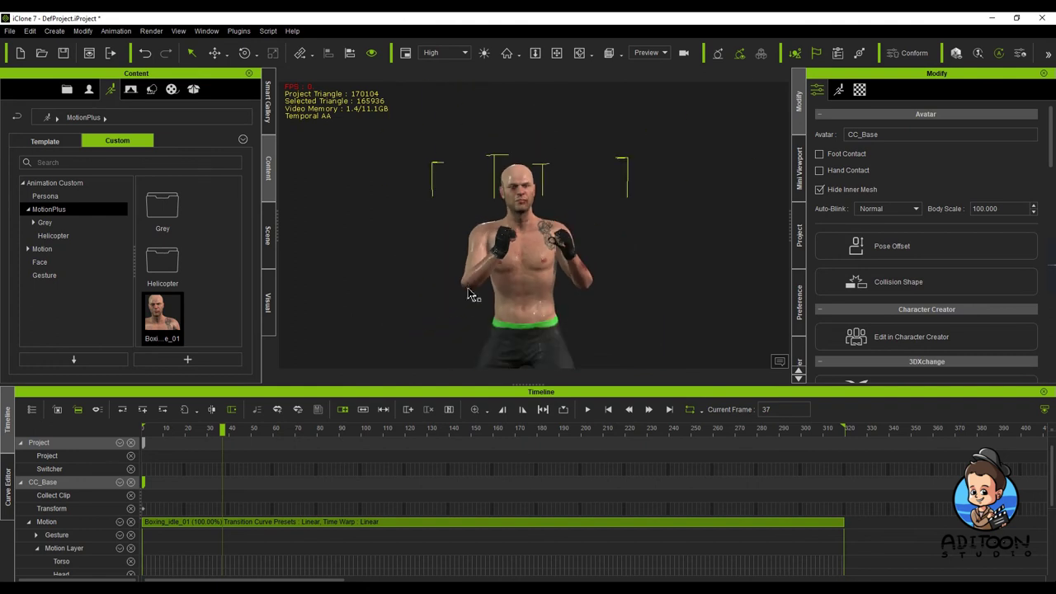
{"action": "scroll", "coordinate": [468, 293], "scroll_direction": "up", "scroll_amount": 3}
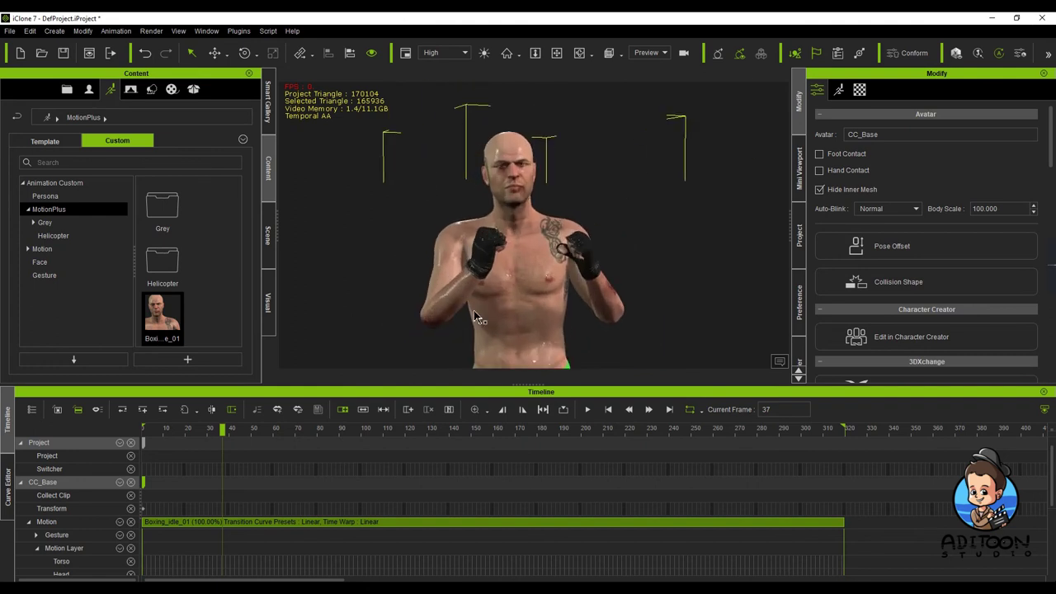
{"action": "left_click", "coordinate": [397, 522]}
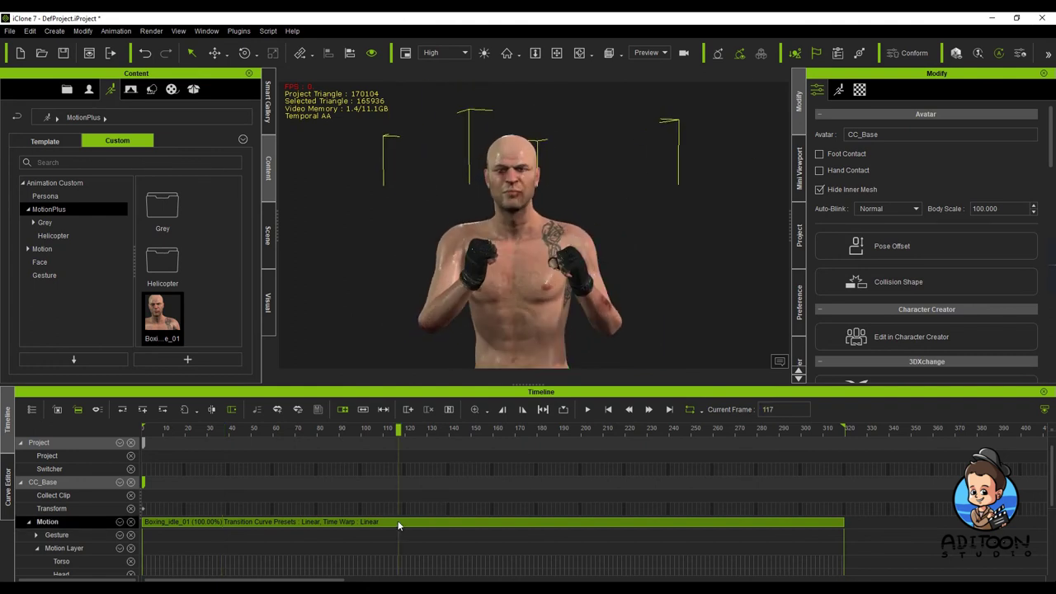
{"action": "key", "text": "Delete"}
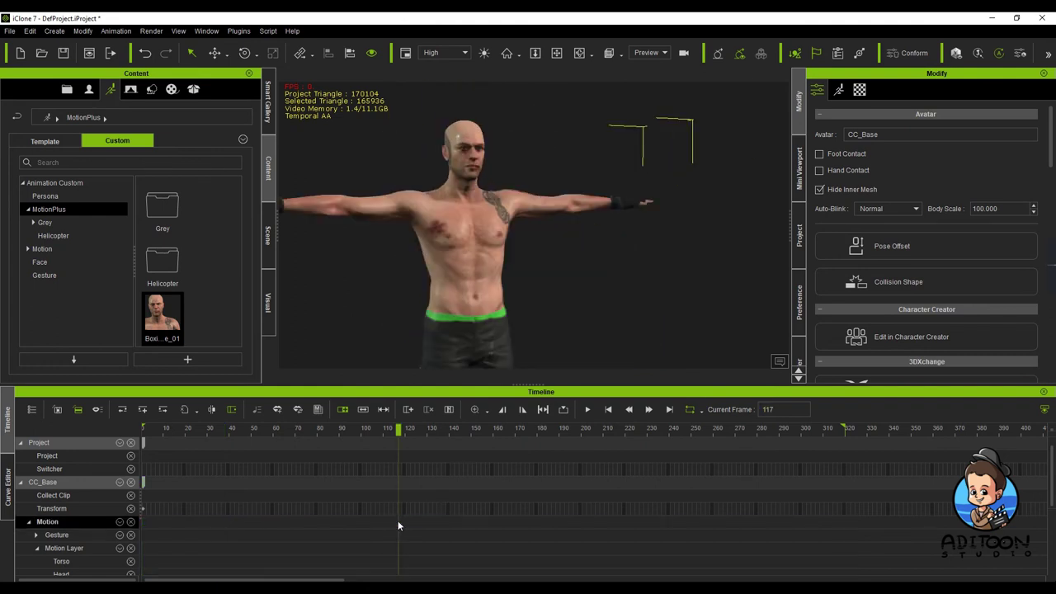
{"action": "scroll", "coordinate": [467, 510], "scroll_direction": "down", "scroll_amount": 5}
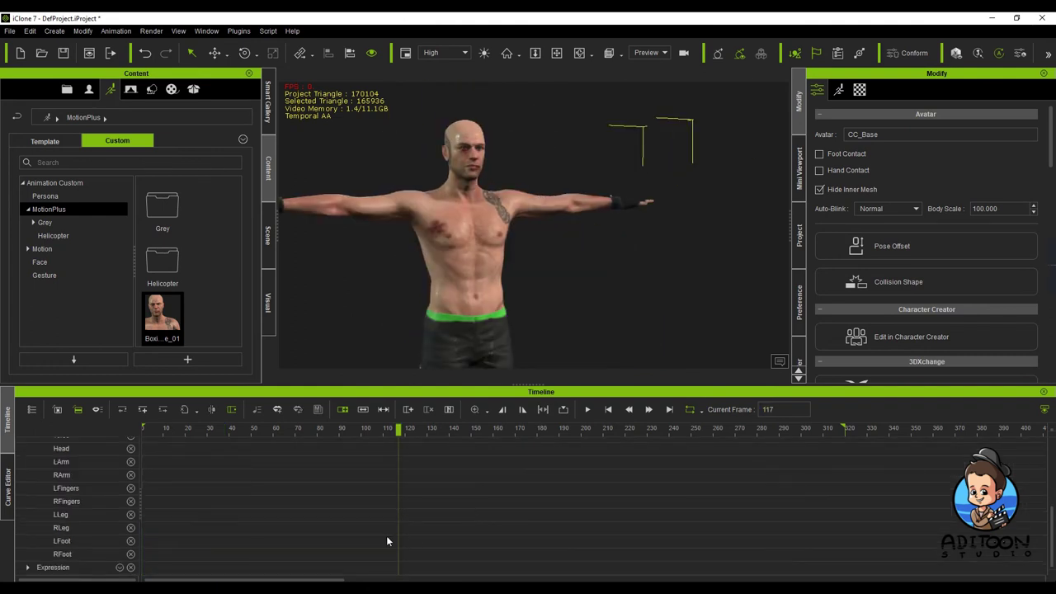
{"action": "scroll", "coordinate": [349, 542], "scroll_direction": "up", "scroll_amount": 5}
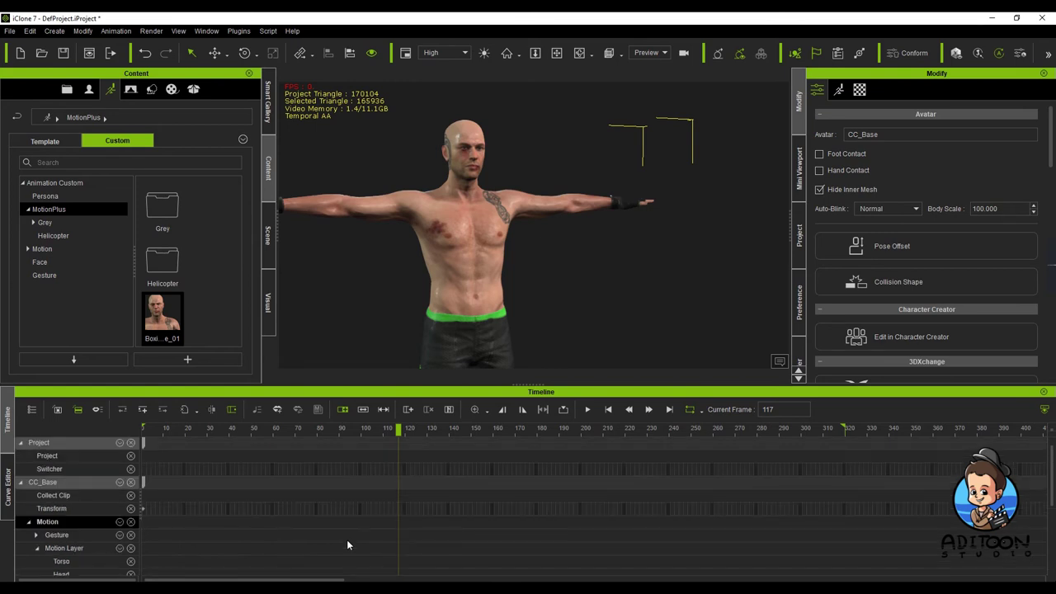
- Try applying Boxing_idle_01 to the boxer at frame 117, inspect its tracks, and undo the application
{"action": "double_click", "coordinate": [157, 320]}
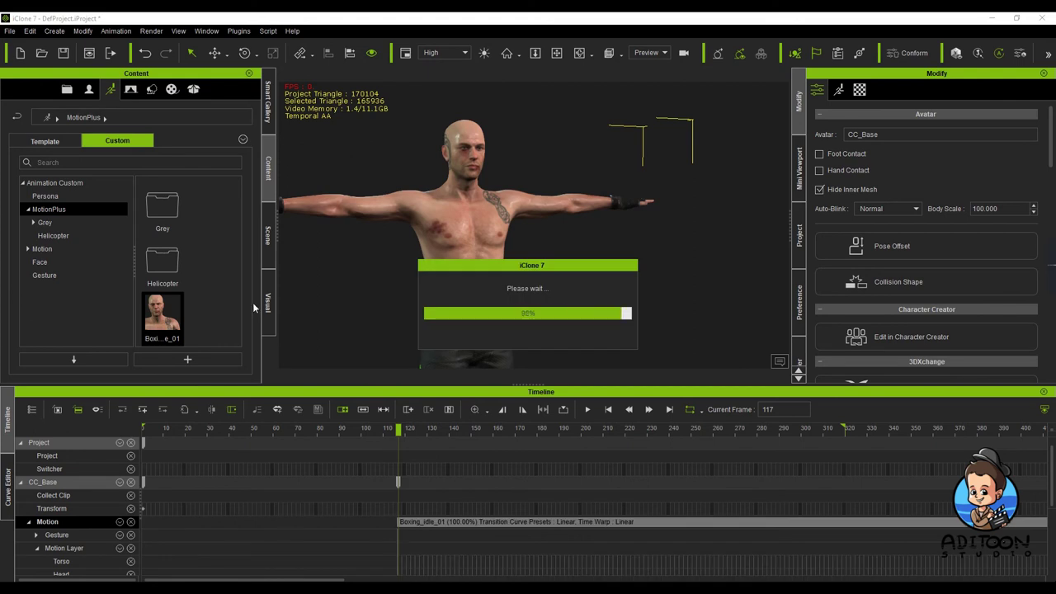
{"action": "scroll", "coordinate": [467, 489], "scroll_direction": "down", "scroll_amount": 5}
{"action": "scroll", "coordinate": [466, 493], "scroll_direction": "up", "scroll_amount": 5}
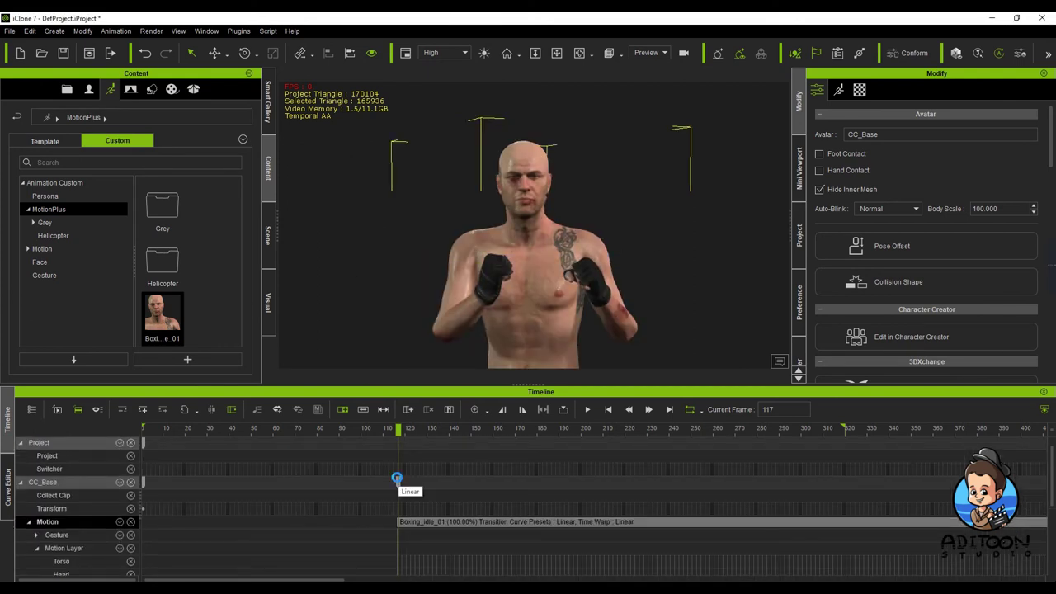
{"action": "key", "text": "ctrl+z"}
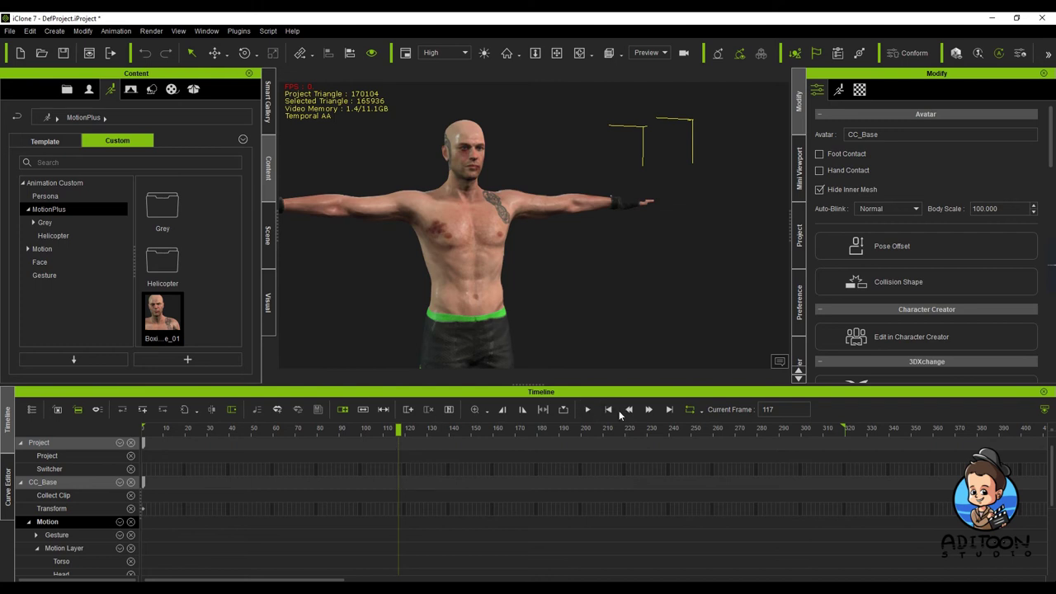
- Return to frame 1, apply Boxing_idle_01 to the boxer, and play back the body and facial animation up close
{"action": "left_click", "coordinate": [609, 409]}
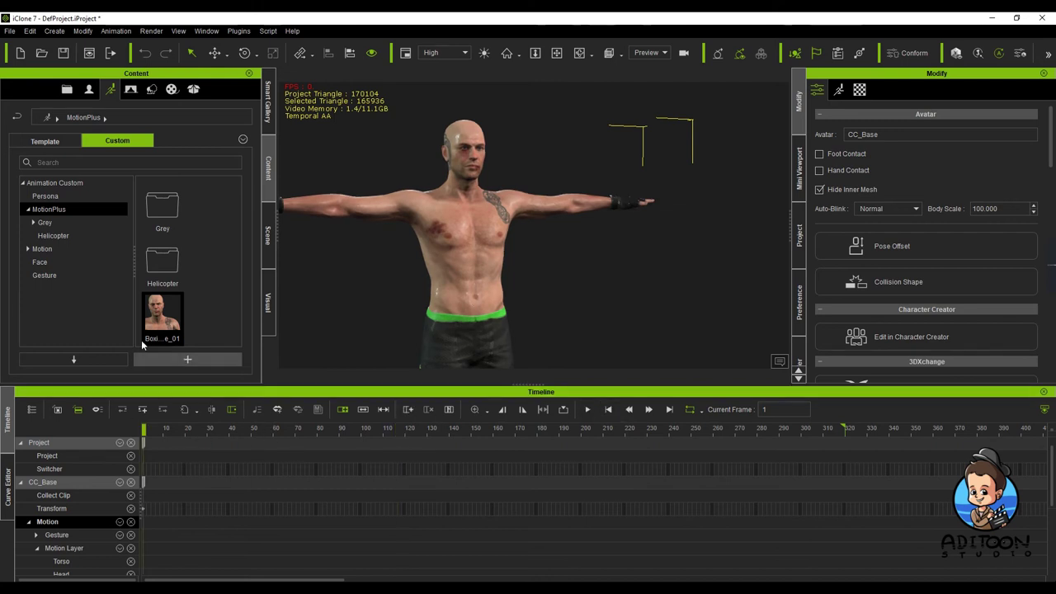
{"action": "left_click_drag", "start_coordinate": [163, 312], "coordinate": [545, 293]}
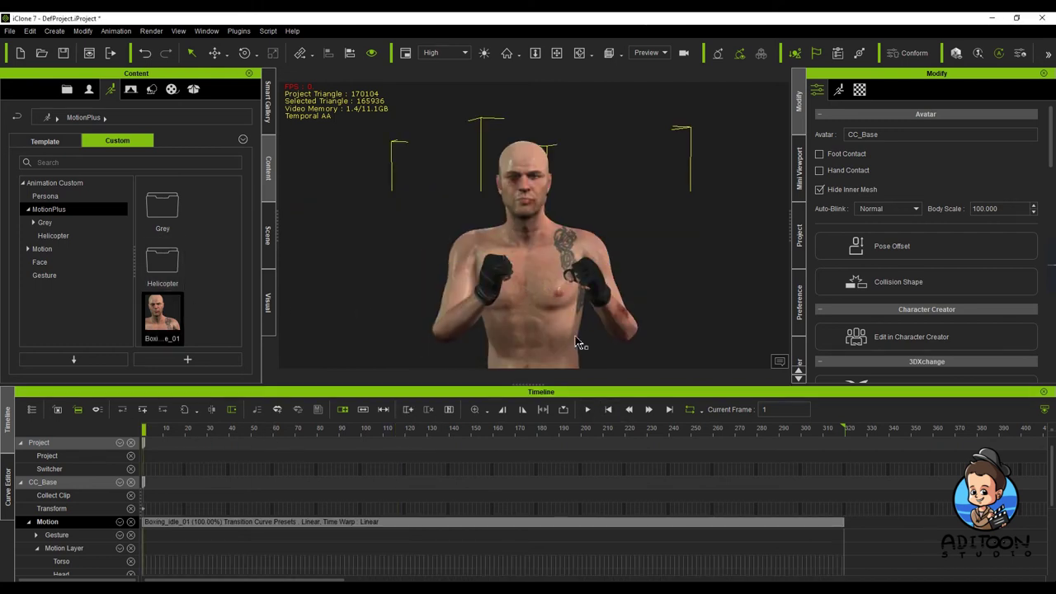
{"action": "left_click", "coordinate": [588, 410]}
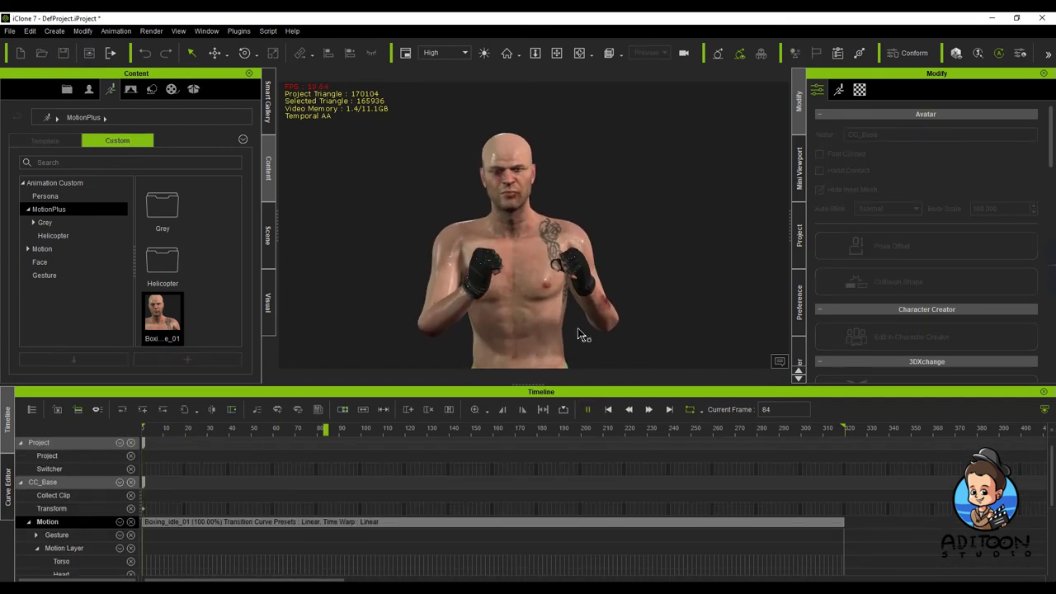
{"action": "scroll", "coordinate": [528, 218], "scroll_direction": "up", "scroll_amount": 5}
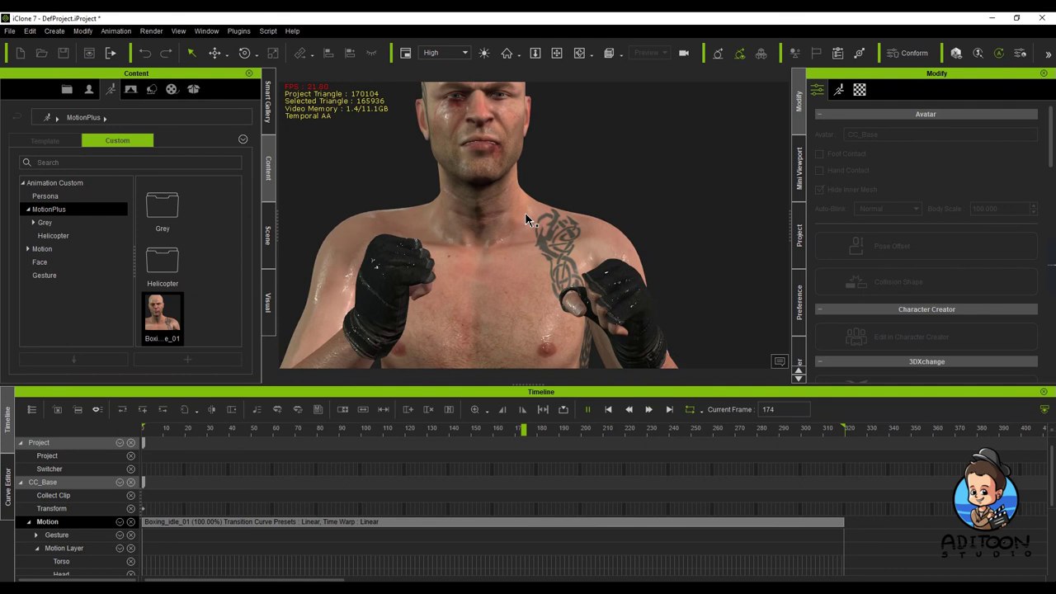
- Return the playback to frame 1 and start an FBX export with the Unreal preset at 30 fps for the frame range 1 to 319
{"action": "scroll", "coordinate": [528, 219], "scroll_direction": "down", "scroll_amount": 5}
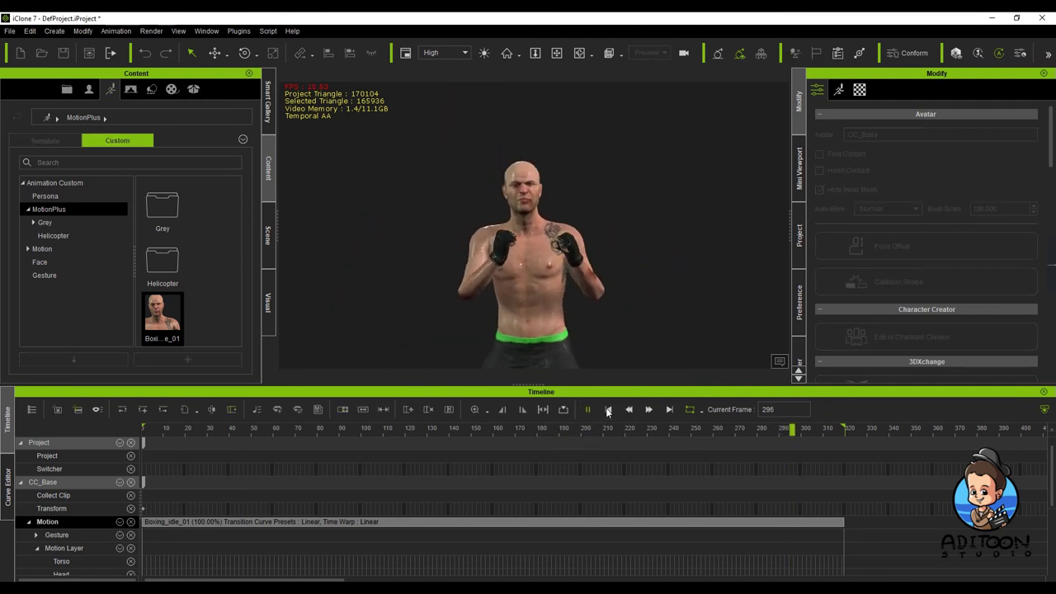
{"action": "left_click", "coordinate": [608, 409]}
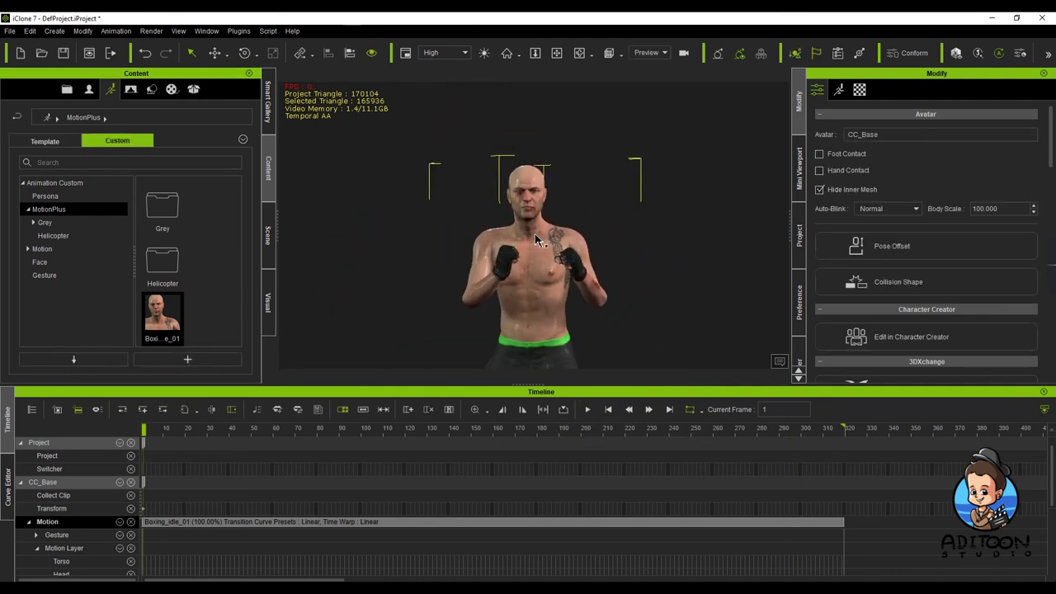
{"action": "left_click", "coordinate": [9, 30]}
{"action": "mouse_move", "coordinate": [37, 121]}
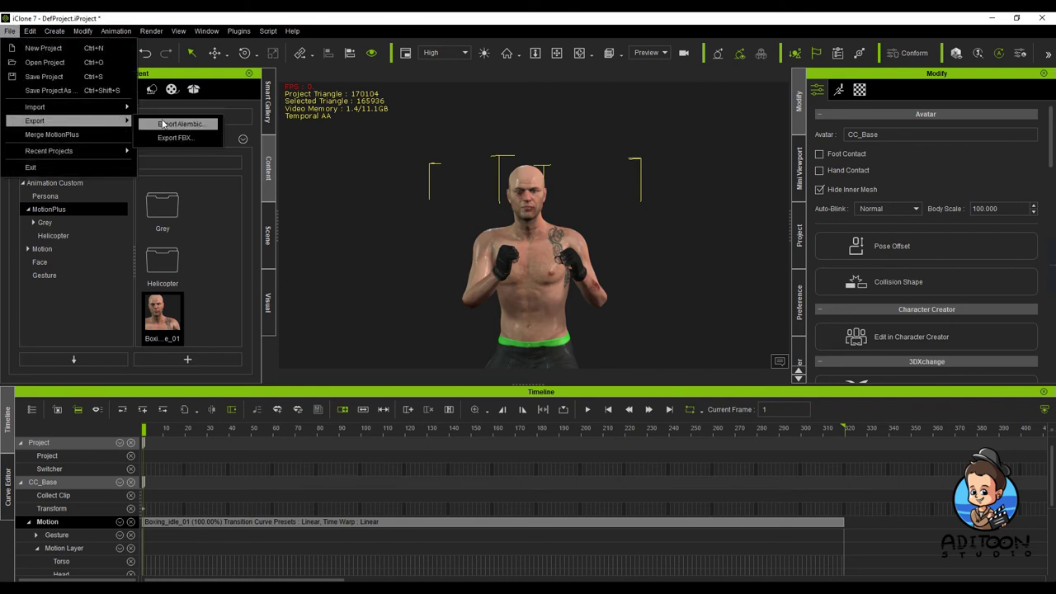
{"action": "left_click", "coordinate": [183, 137]}
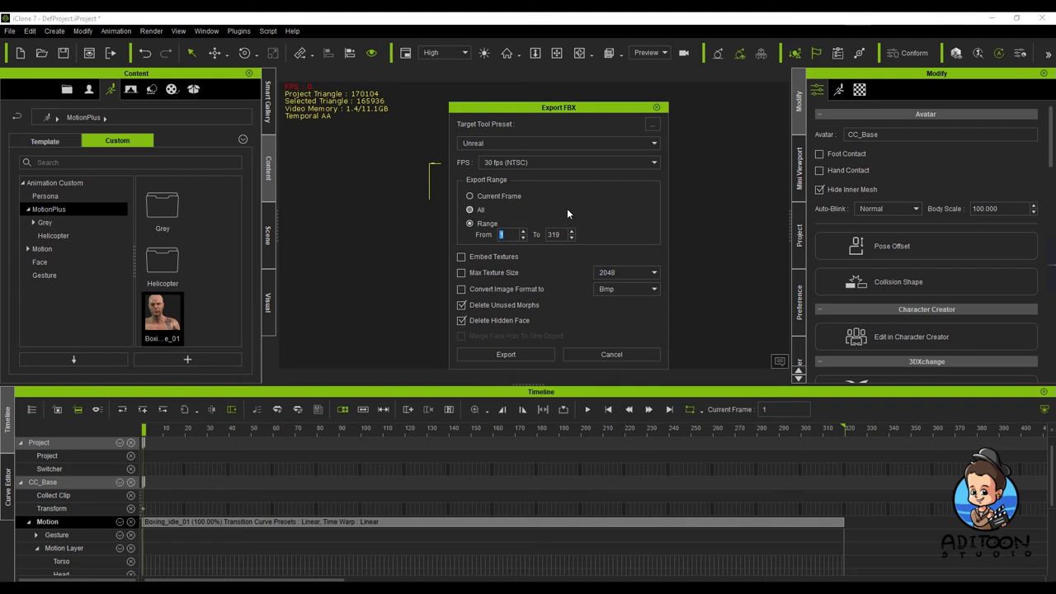
{"action": "left_click", "coordinate": [471, 197]}
{"action": "left_click", "coordinate": [469, 225]}
{"action": "left_click", "coordinate": [509, 355]}
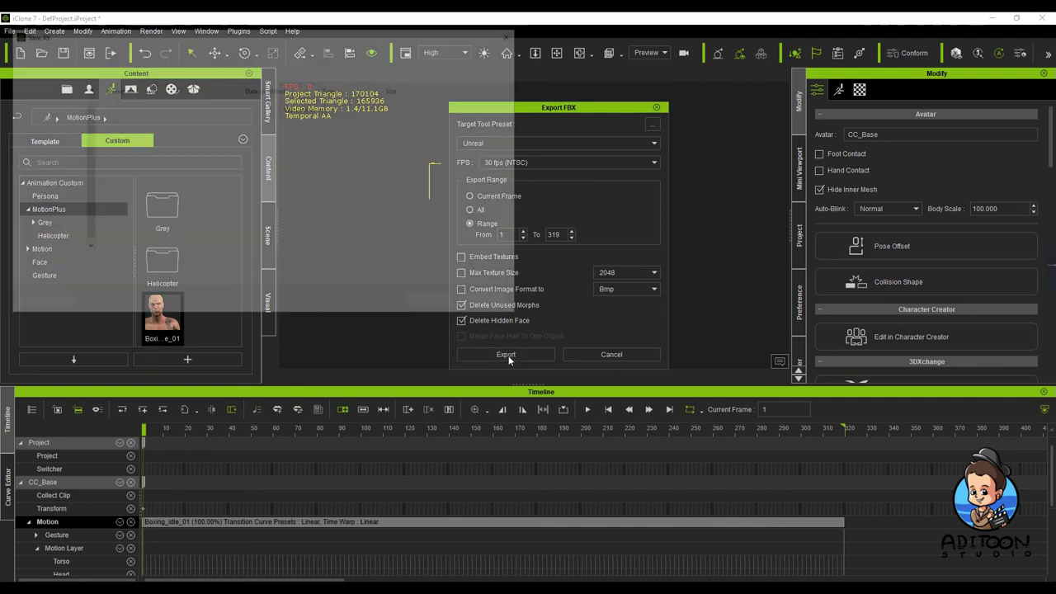
- Choose the UE/Boxing/Idle_01 folder as the export location and reuse the file name Boxing_idle_01
{"action": "left_click_drag", "start_coordinate": [229, 37], "coordinate": [453, 124]}
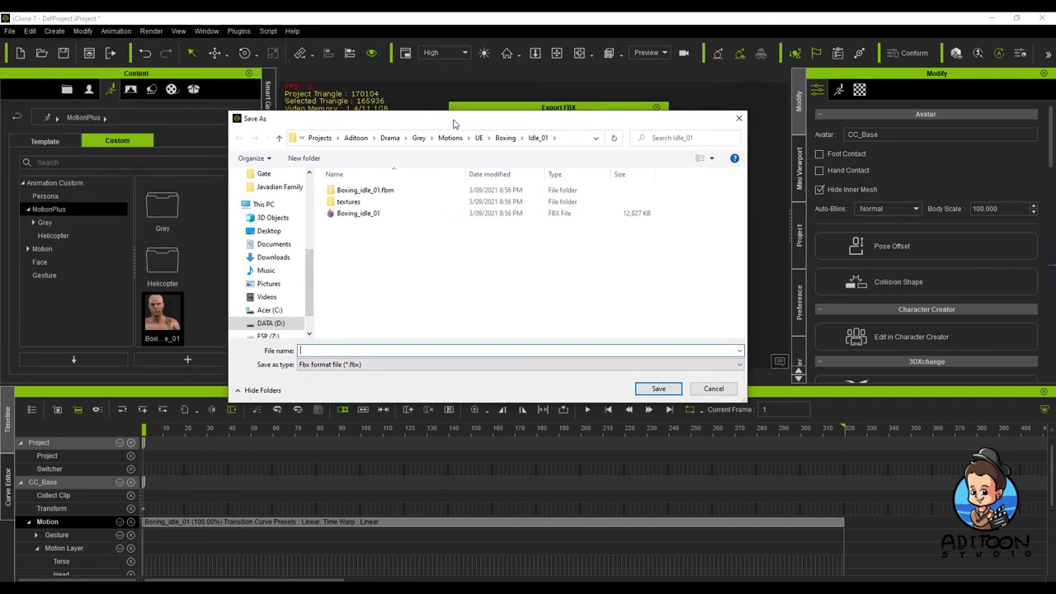
{"action": "left_click", "coordinate": [505, 137]}
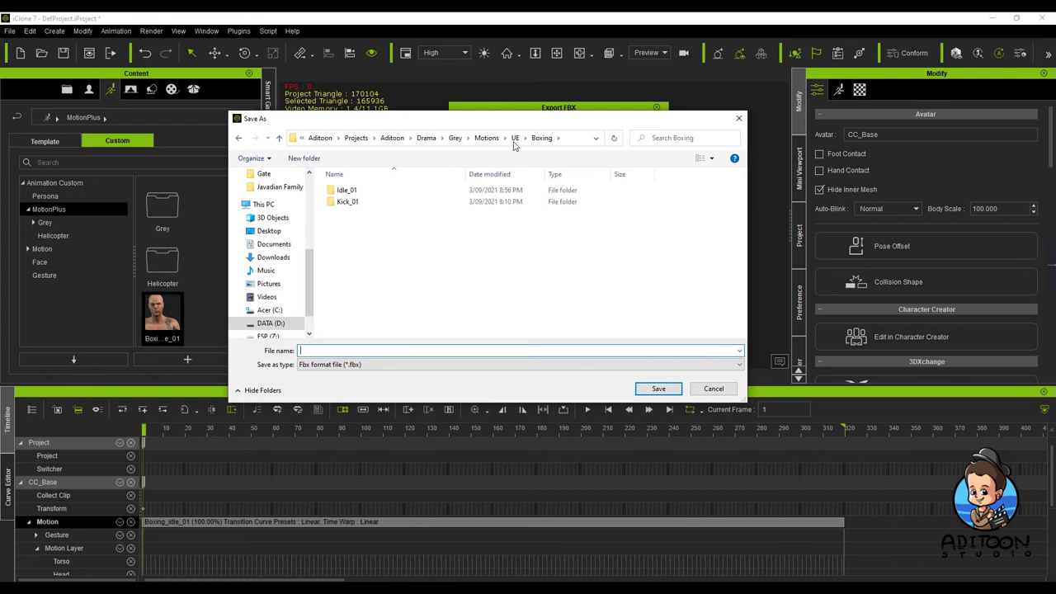
{"action": "double_click", "coordinate": [349, 191]}
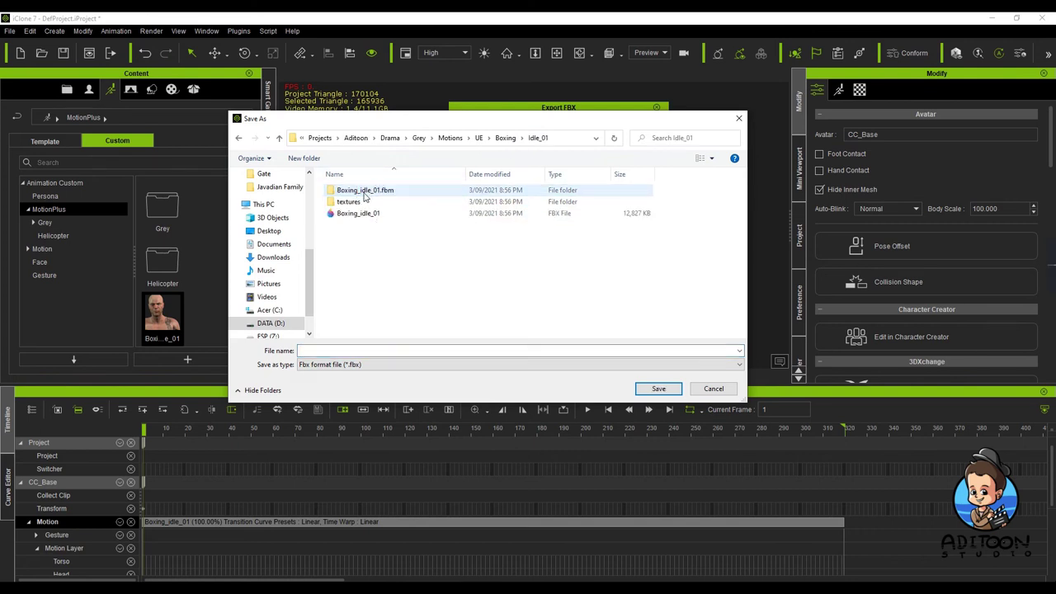
{"action": "left_click", "coordinate": [370, 213]}
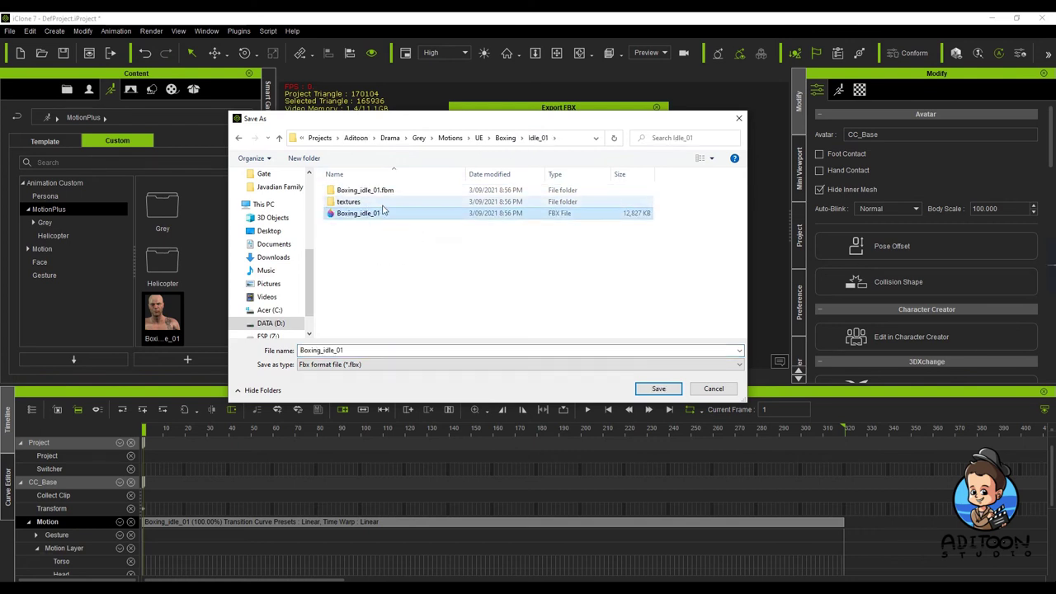
- Delete the old Boxing_idle_01.fbm folder, textures folder and Boxing_idle_01 FBX file from the Idle_01 export folder
{"action": "left_click", "coordinate": [363, 191]}
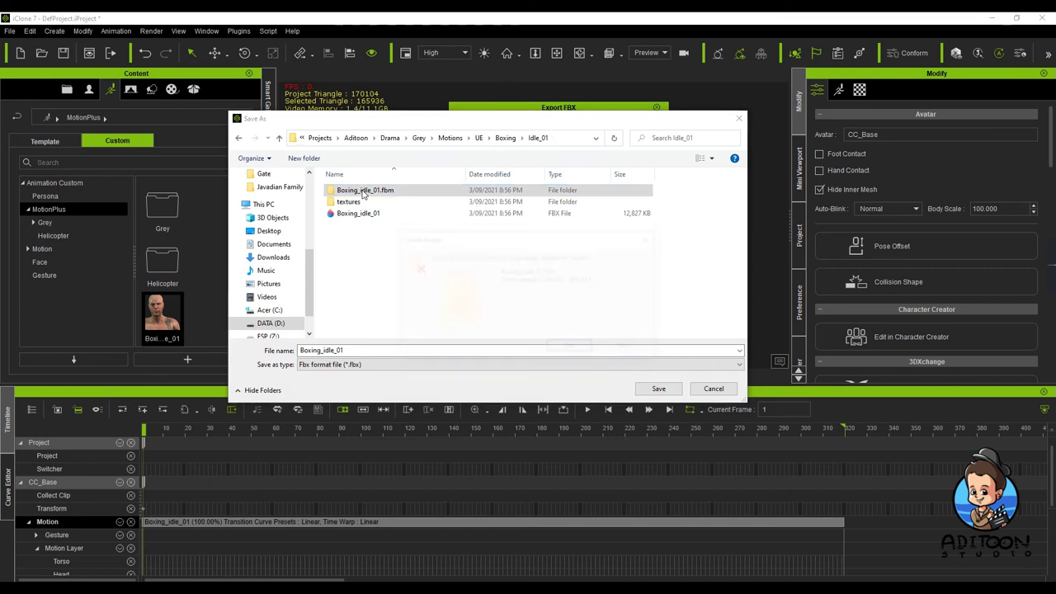
{"action": "key", "text": "Delete"}
{"action": "key", "text": "Return"}
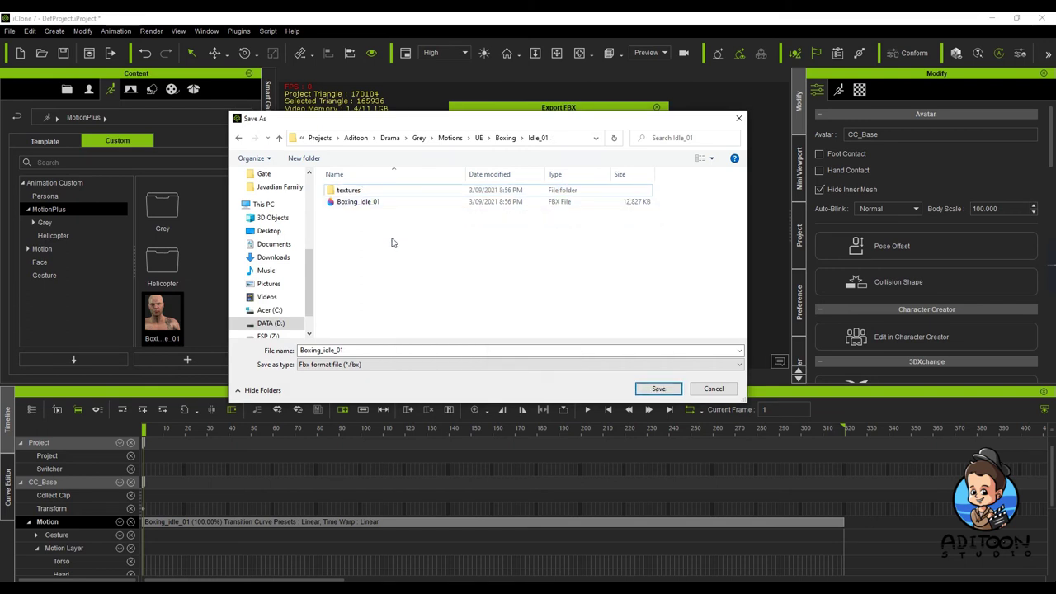
{"action": "left_click", "coordinate": [341, 193]}
{"action": "key", "text": "Delete"}
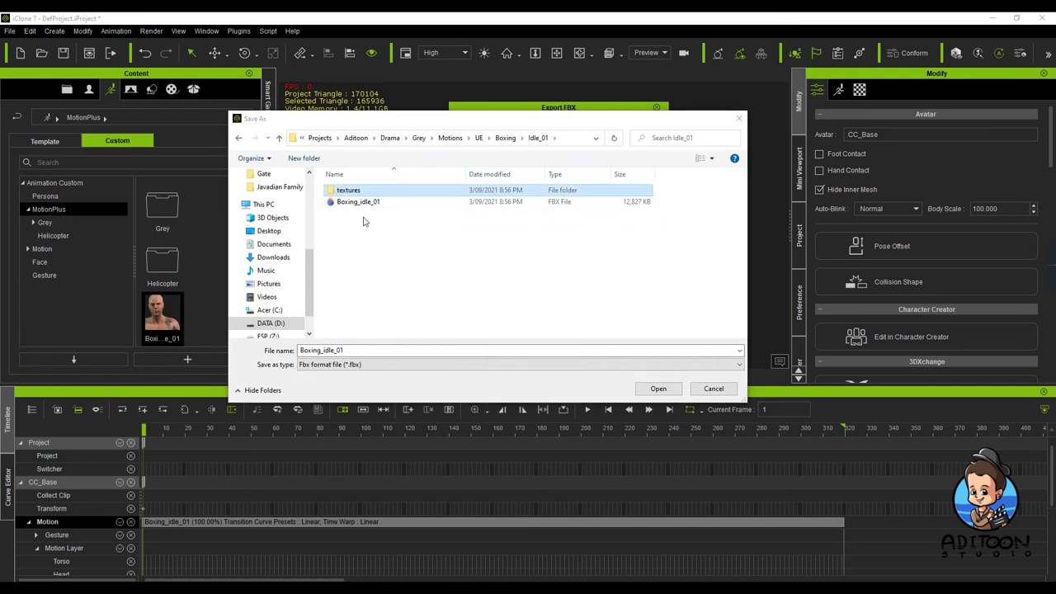
{"action": "key", "text": "Return"}
{"action": "left_click", "coordinate": [360, 193]}
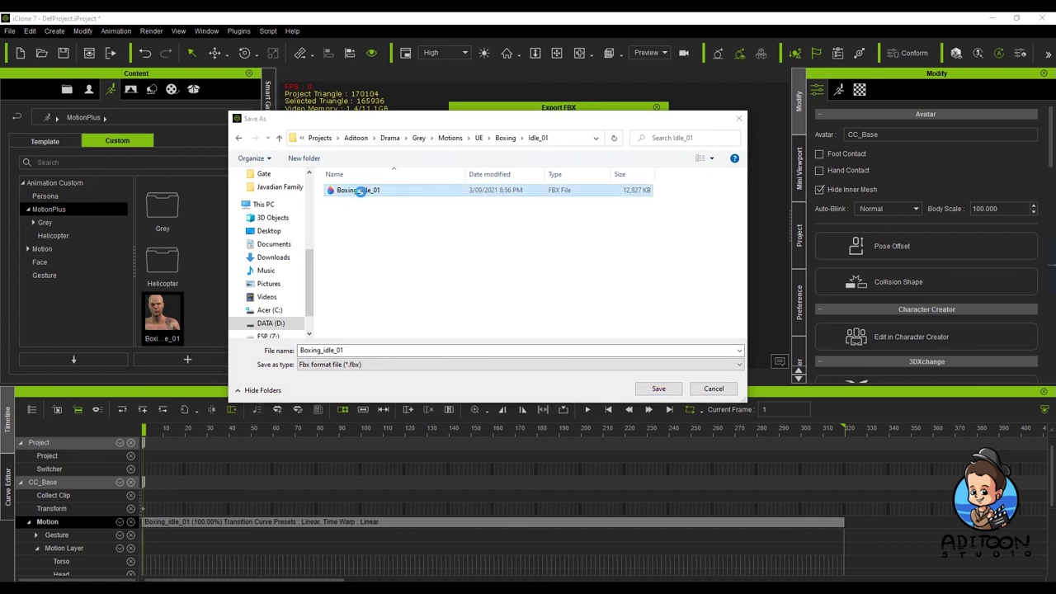
{"action": "key", "text": "Delete"}
{"action": "key", "text": "Return"}
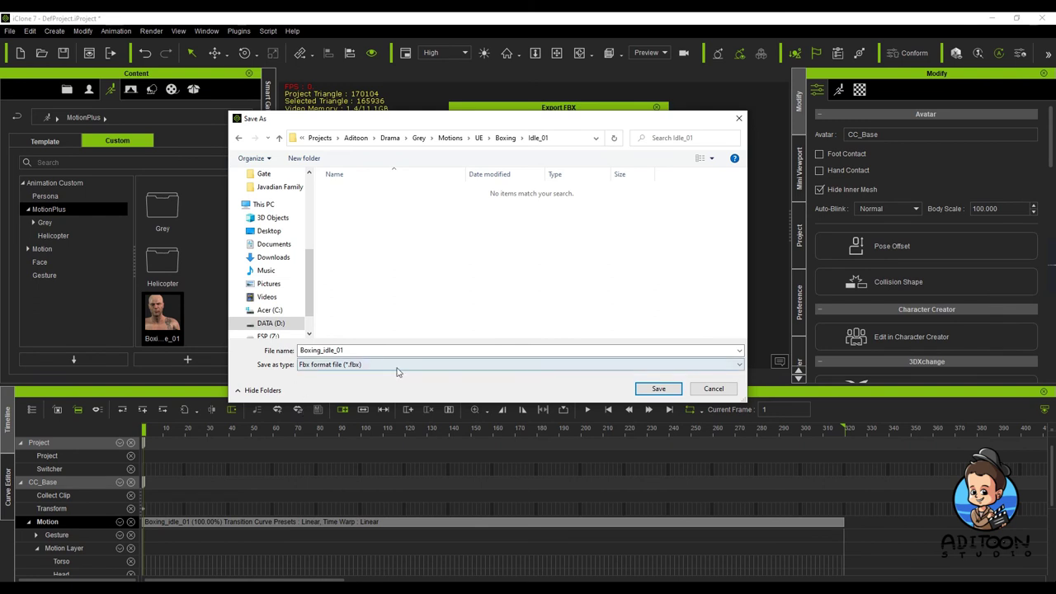
- Save the FBX export as Boxing_idle_01 in the Idle_01 folder and accept the Auto Setup notice
{"action": "left_click", "coordinate": [658, 387]}
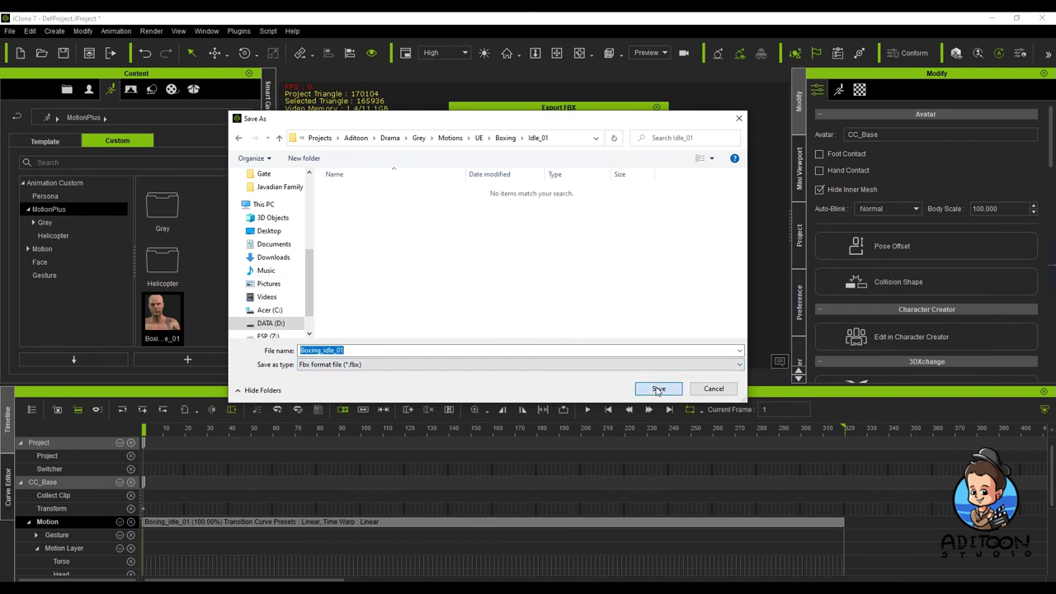
{"action": "left_click", "coordinate": [546, 304]}
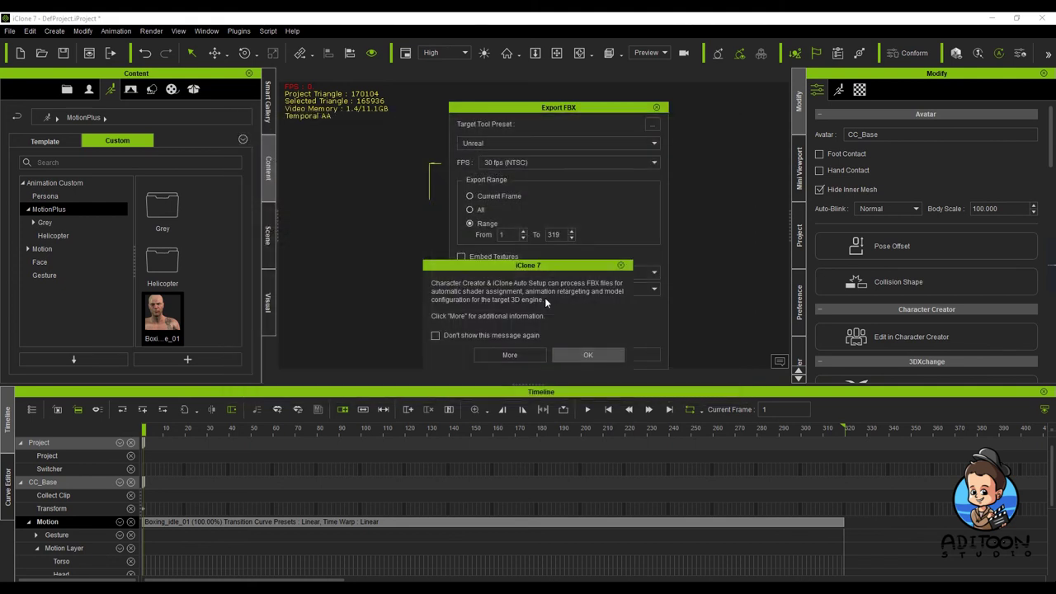
{"action": "left_click", "coordinate": [589, 355]}
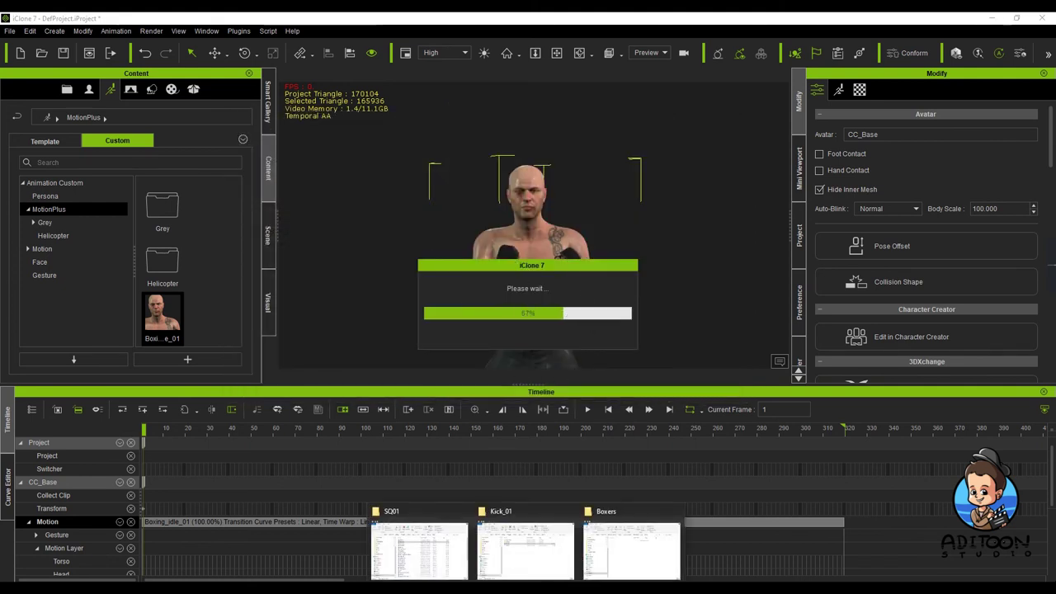
- Check the exported Boxing_idle_01 FBX, JSON and texture files in the Idle_01 folder on disk
{"action": "left_click", "coordinate": [633, 545]}
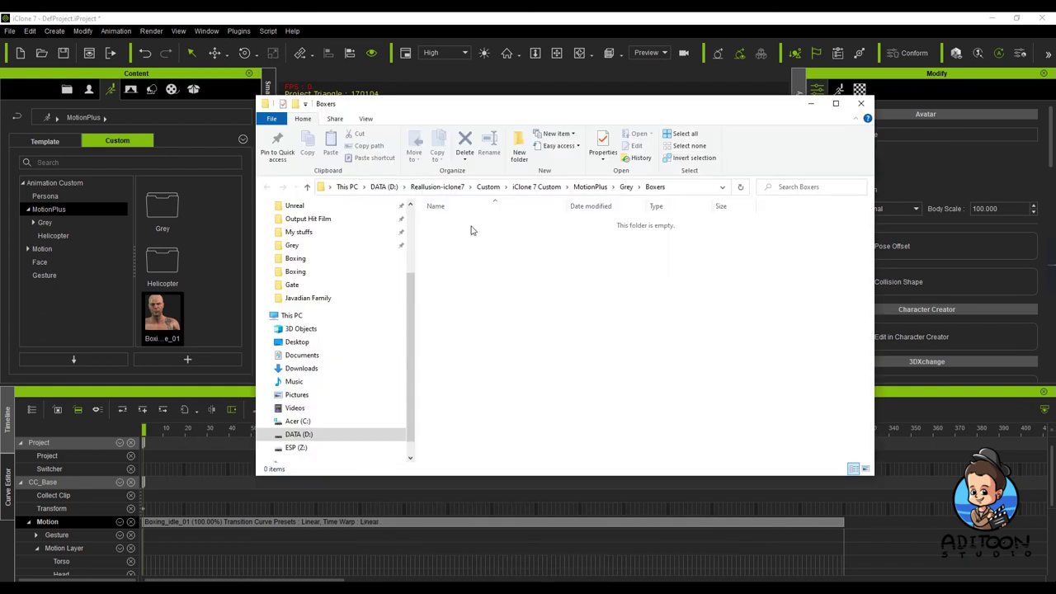
{"action": "left_click", "coordinate": [811, 104]}
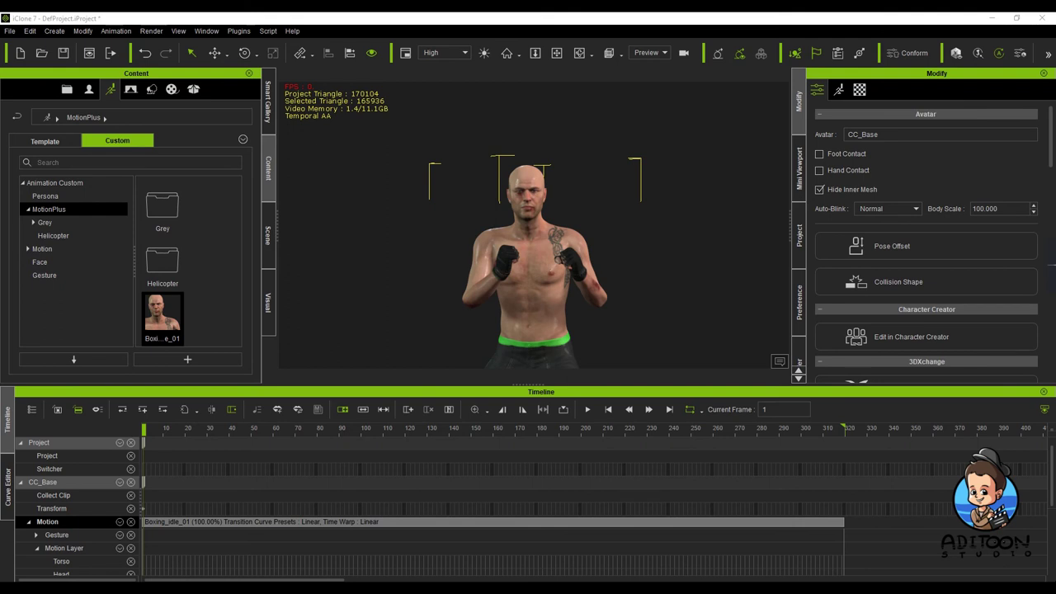
{"action": "key", "text": "alt+Tab"}
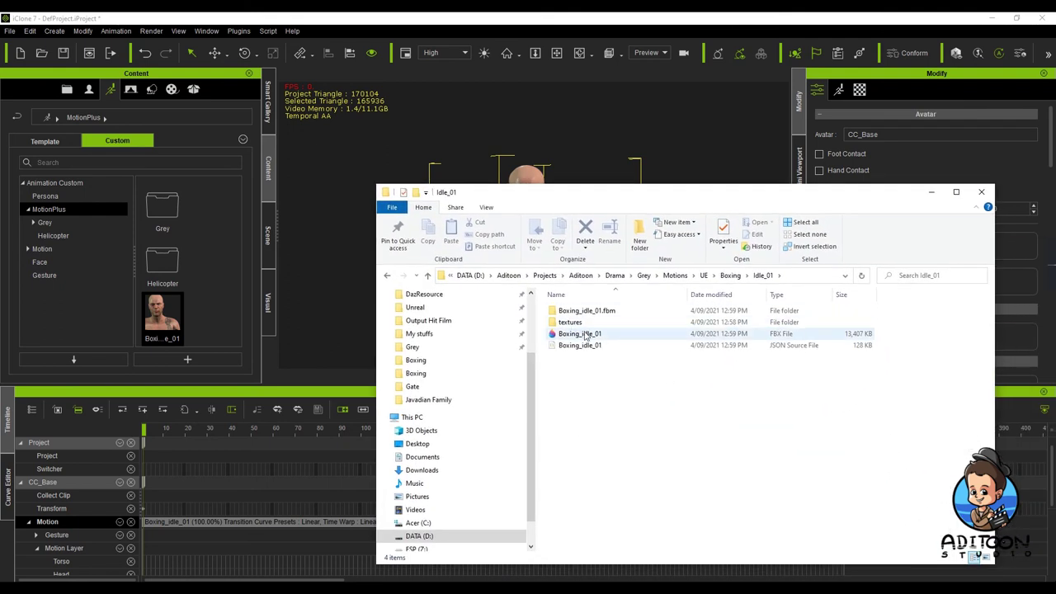
{"action": "left_click", "coordinate": [931, 193]}
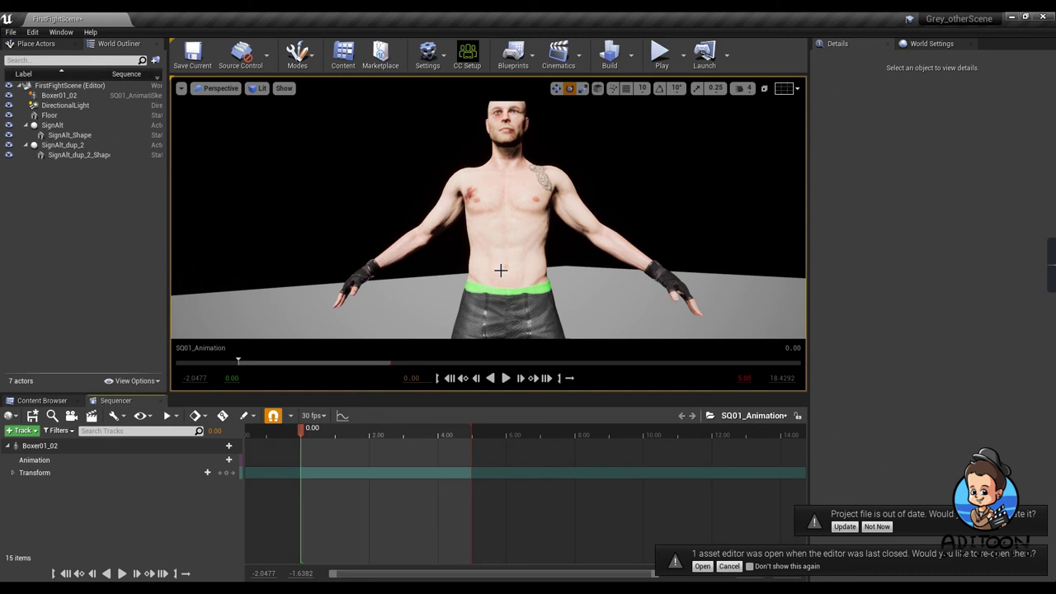
- Switch to the Unreal Engine project and force-delete the old Boxing_idle_01 animation from the Motions/Boxing content folder
{"action": "scroll", "coordinate": [501, 270], "scroll_direction": "down", "scroll_amount": 3}
{"action": "scroll", "coordinate": [501, 270], "scroll_direction": "up", "scroll_amount": 4}
{"action": "scroll", "coordinate": [501, 269], "scroll_direction": "down", "scroll_amount": 4}
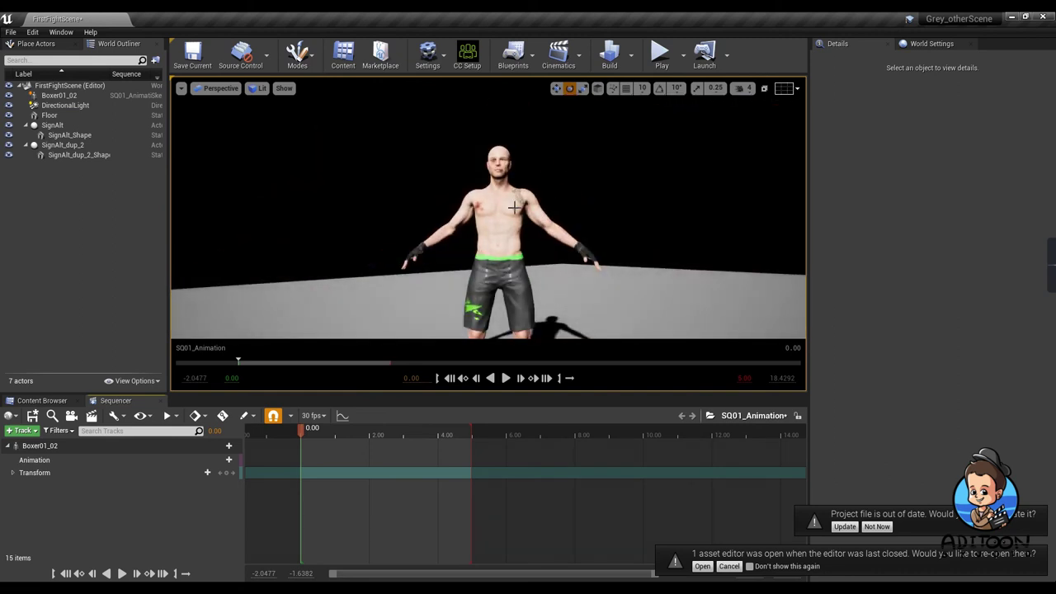
{"action": "left_click", "coordinate": [47, 402]}
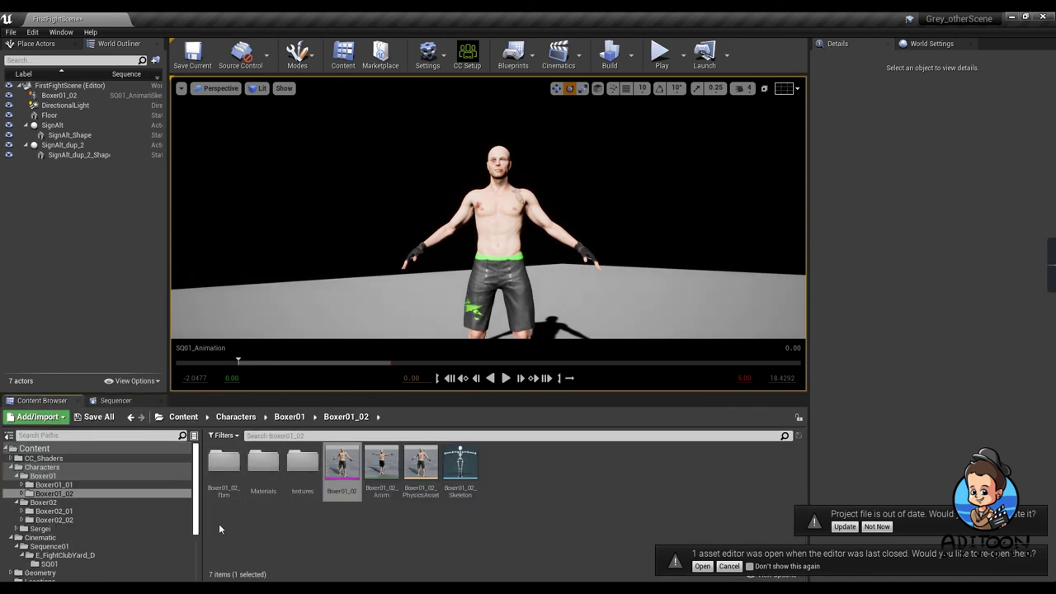
{"action": "scroll", "coordinate": [68, 530], "scroll_direction": "down", "scroll_amount": 1}
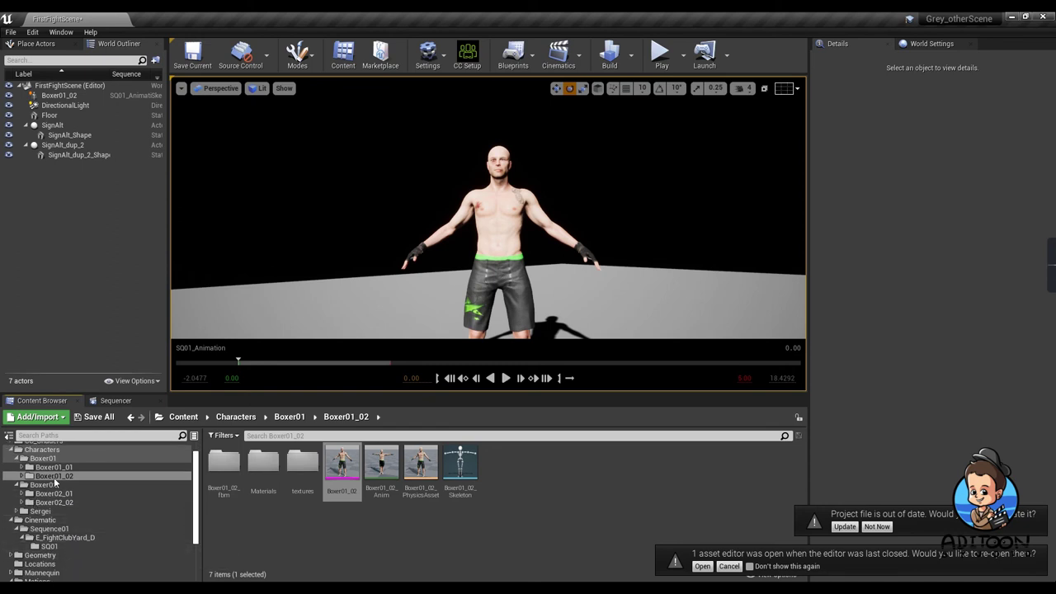
{"action": "scroll", "coordinate": [127, 497], "scroll_direction": "down", "scroll_amount": 3}
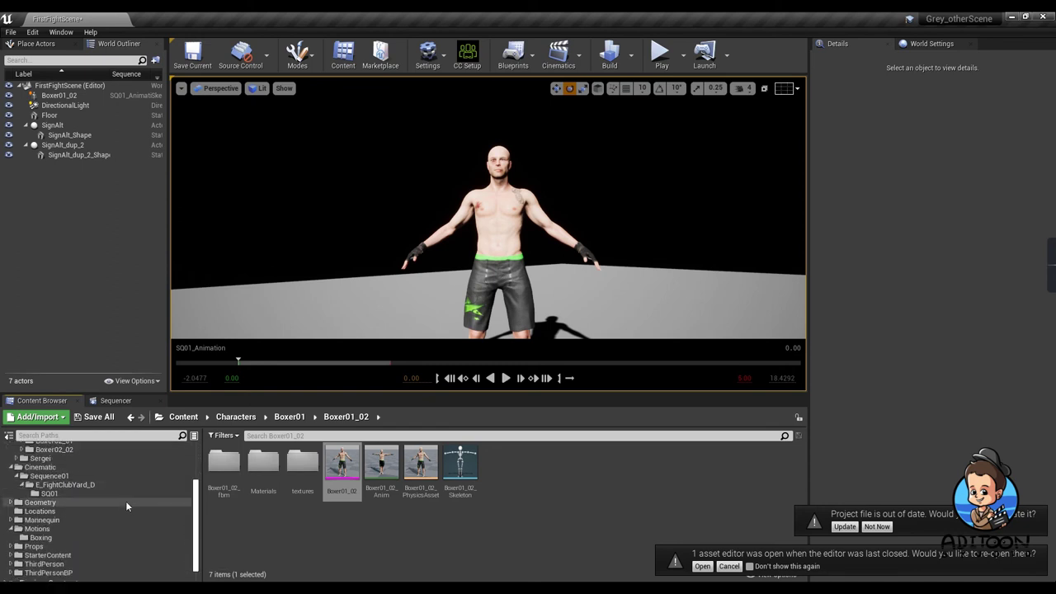
{"action": "left_click", "coordinate": [46, 537]}
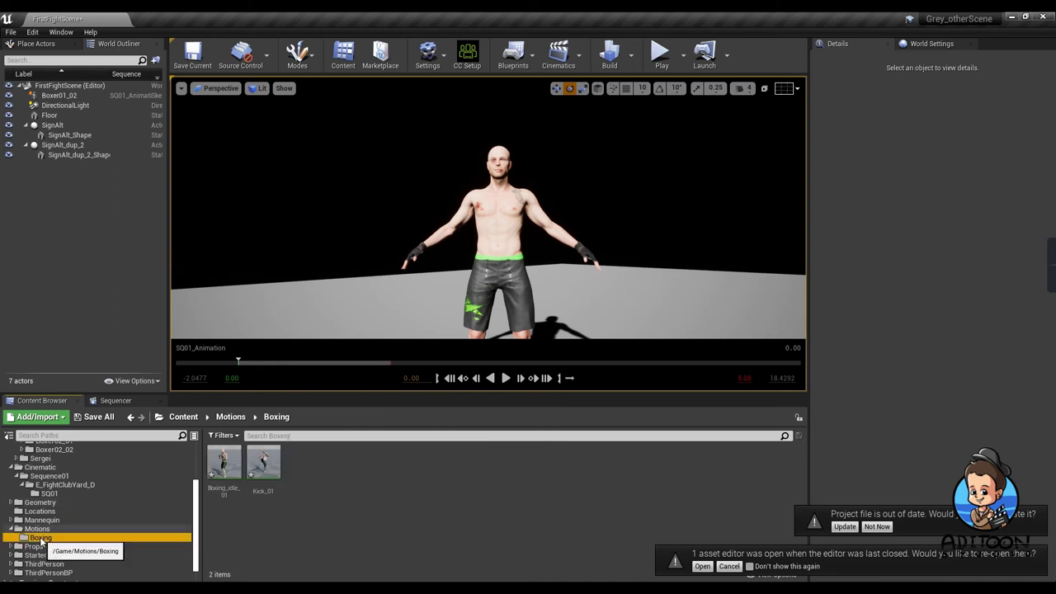
{"action": "left_click", "coordinate": [231, 462]}
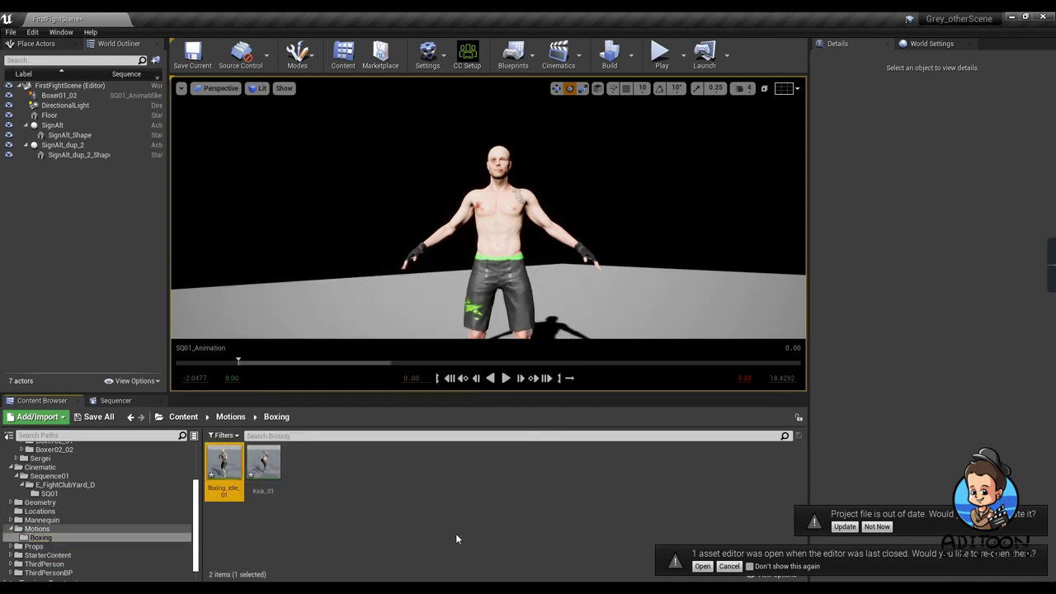
{"action": "key", "text": "Delete"}
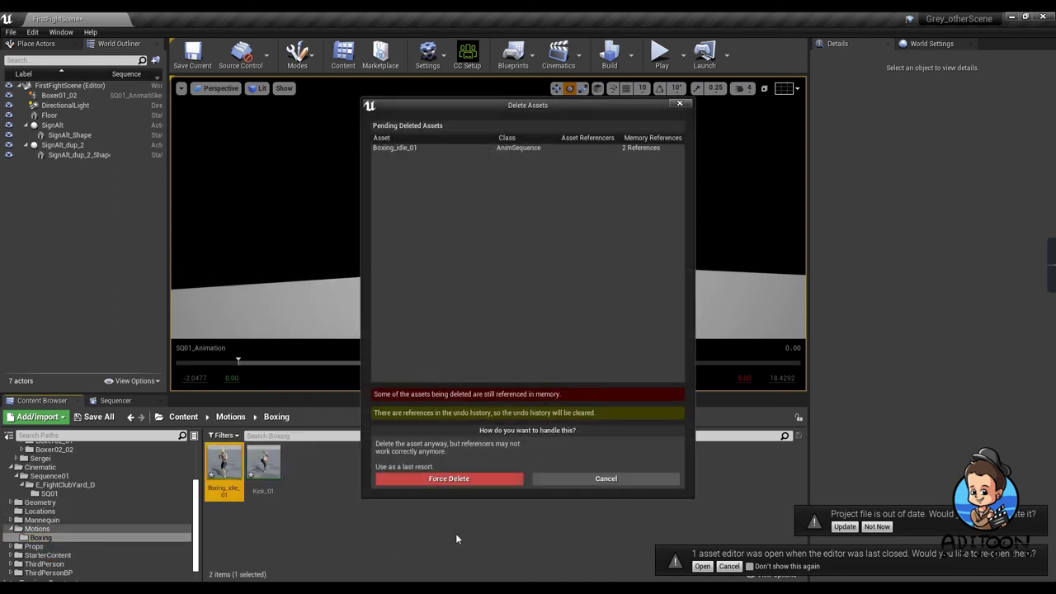
{"action": "left_click", "coordinate": [465, 480]}
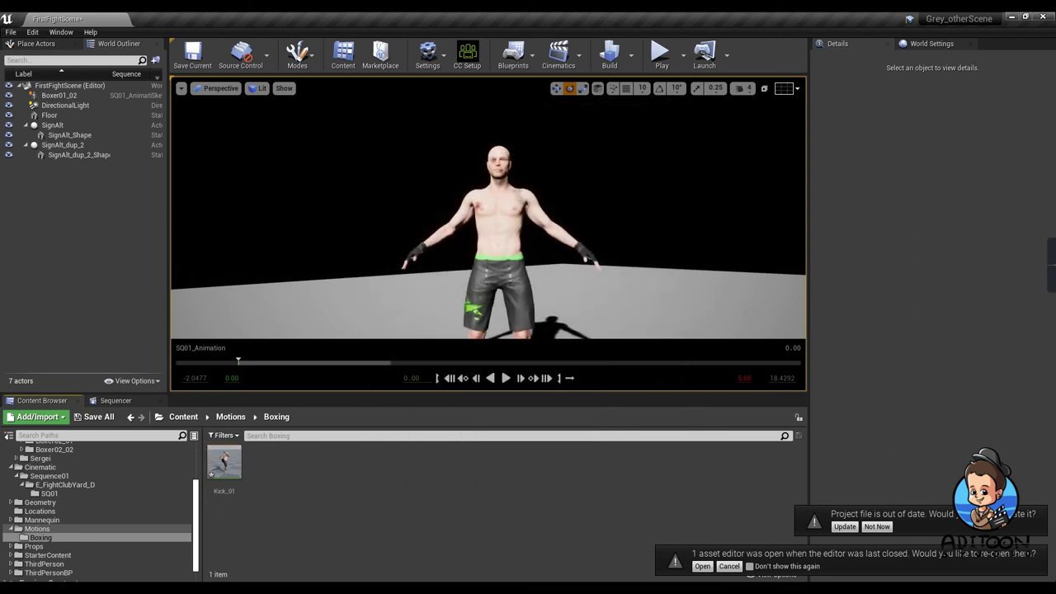
{"action": "mouse_move", "coordinate": [525, 591]}
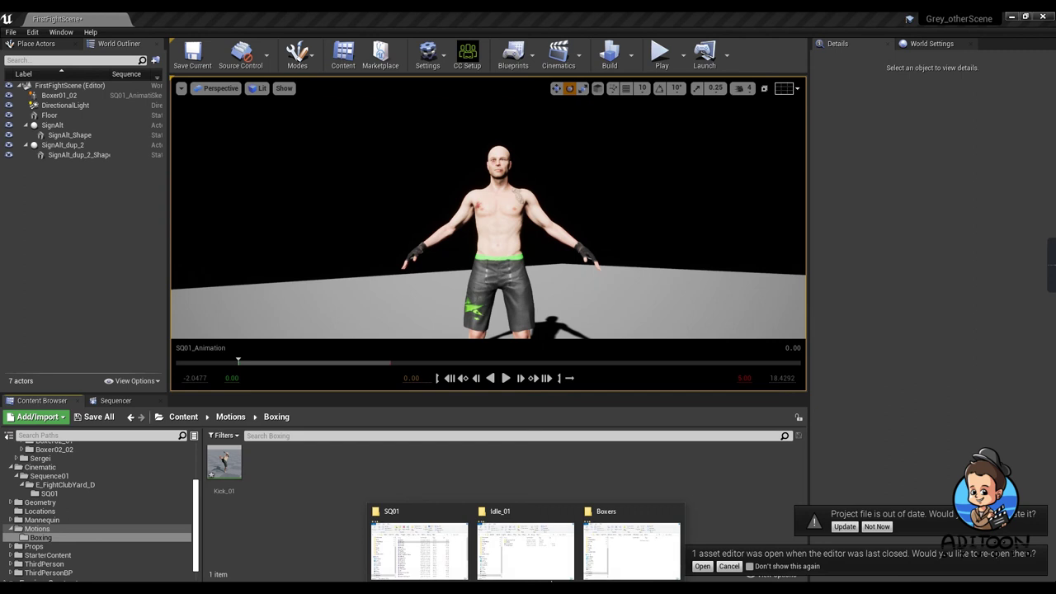
{"action": "left_click", "coordinate": [632, 548]}
{"action": "left_click", "coordinate": [800, 101]}
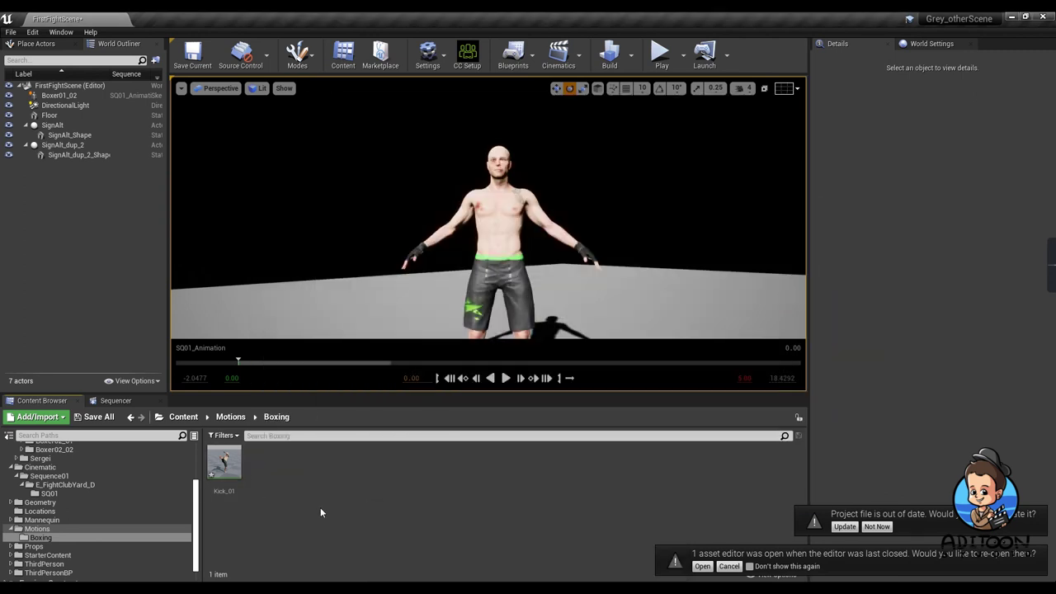
- Bring the Boxing_idle_01 FBX from the Idle_01 folder into Motions/Boxing, using Auto Setup with the HQ Shader
{"action": "scroll", "coordinate": [58, 516], "scroll_direction": "up", "scroll_amount": 4}
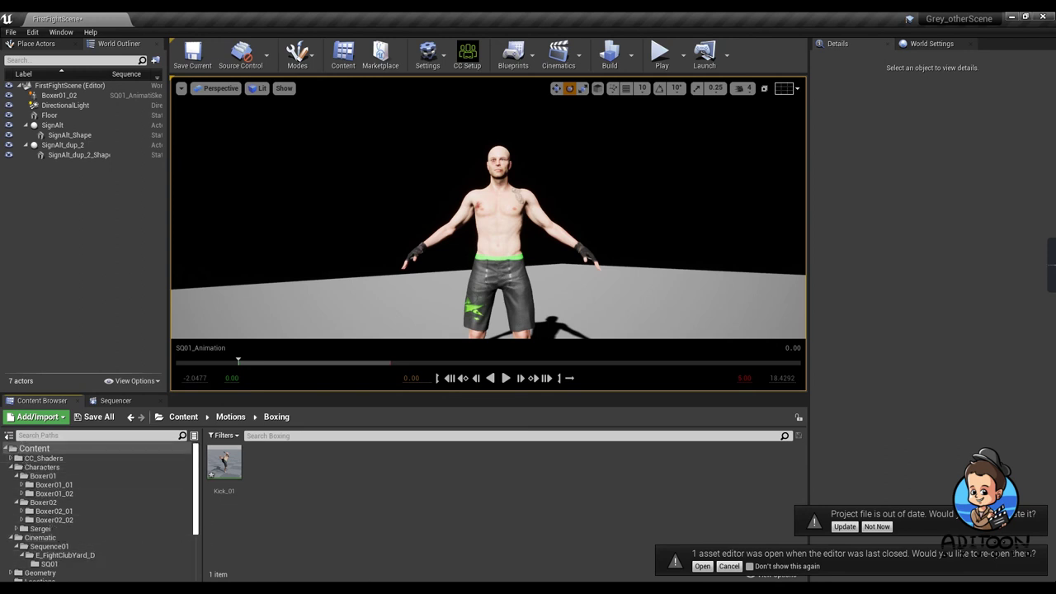
{"action": "mouse_move", "coordinate": [526, 589]}
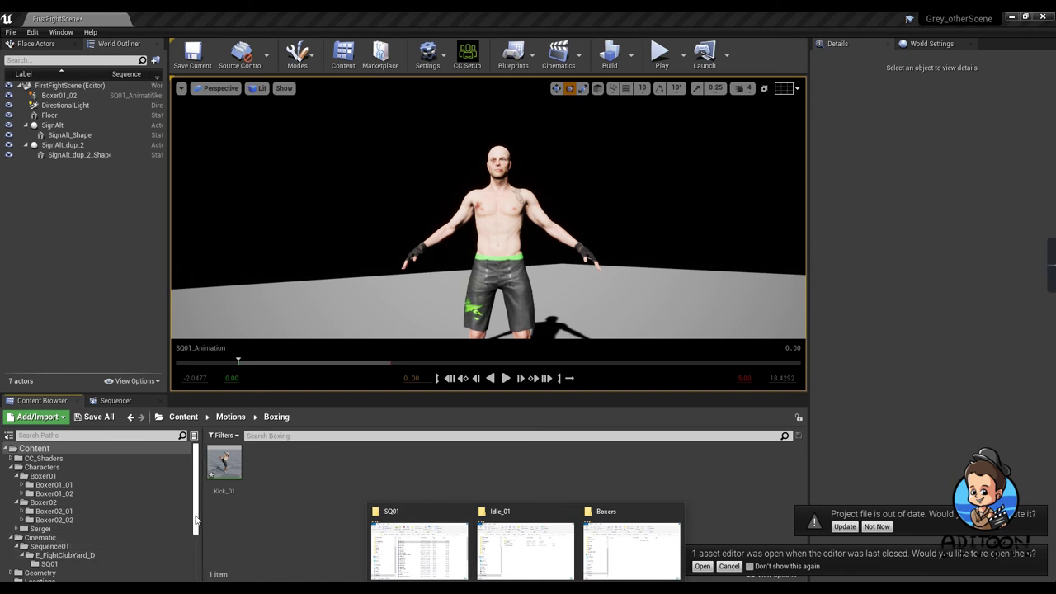
{"action": "left_click_drag", "start_coordinate": [196, 518], "coordinate": [199, 550]}
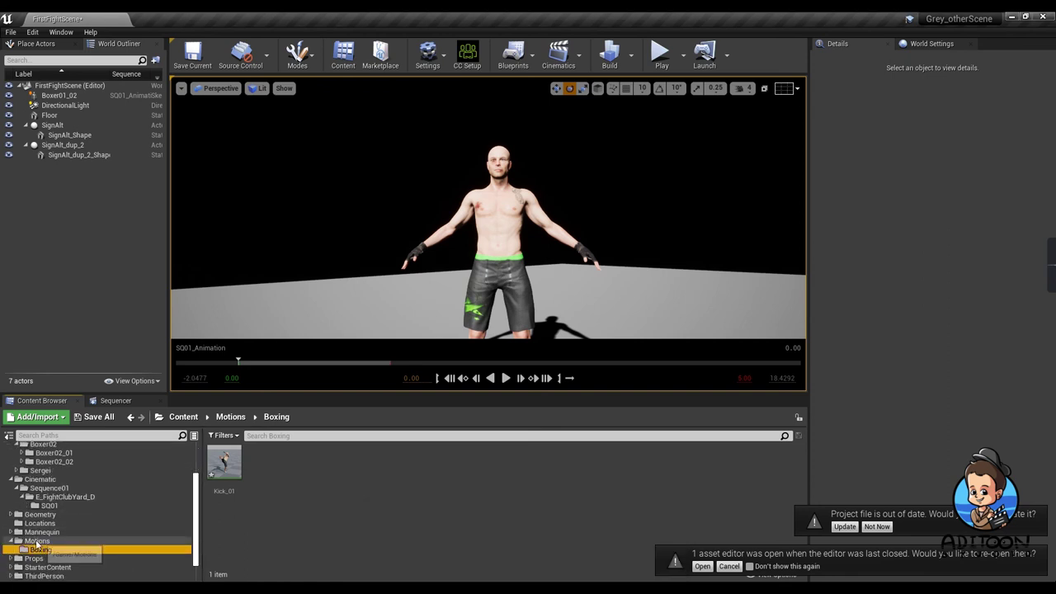
{"action": "left_click", "coordinate": [36, 540]}
{"action": "left_click", "coordinate": [39, 550]}
{"action": "left_click", "coordinate": [301, 478]}
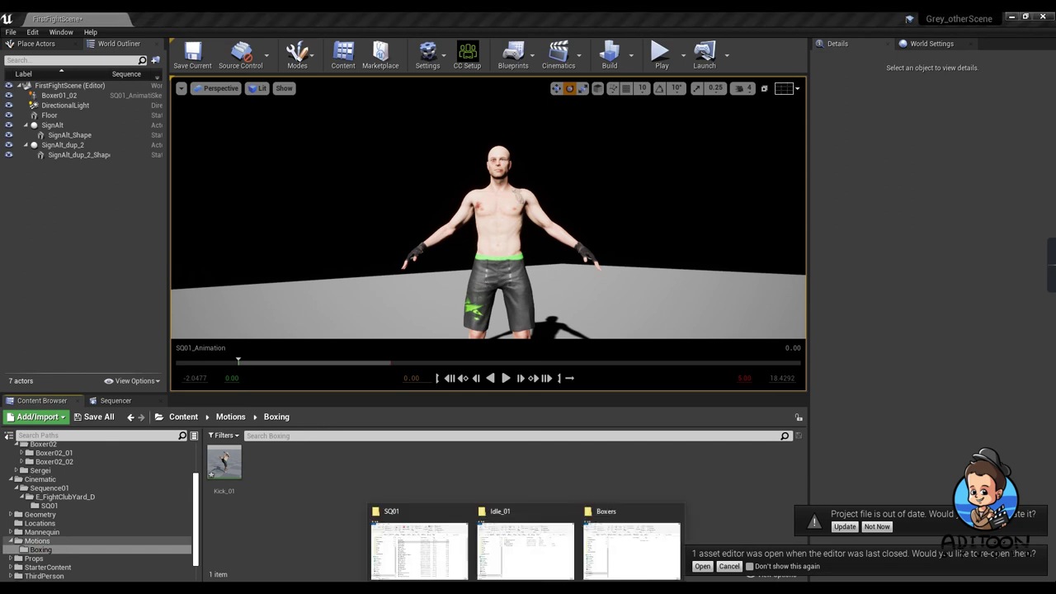
{"action": "left_click", "coordinate": [527, 549]}
{"action": "left_click", "coordinate": [598, 335]}
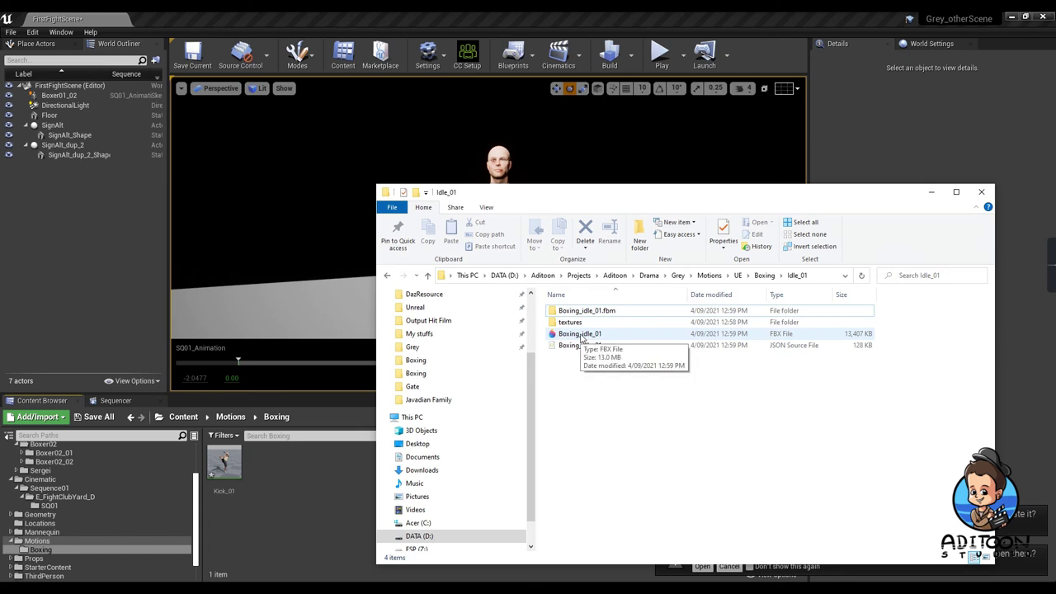
{"action": "left_click_drag", "start_coordinate": [582, 337], "coordinate": [290, 473]}
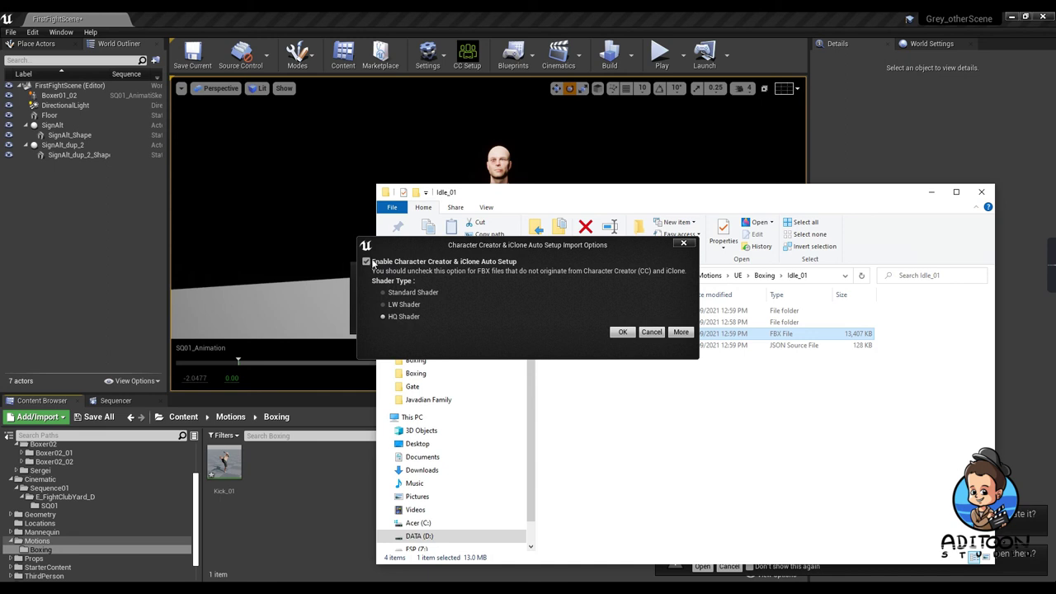
{"action": "left_click", "coordinate": [383, 317]}
{"action": "left_click", "coordinate": [623, 332]}
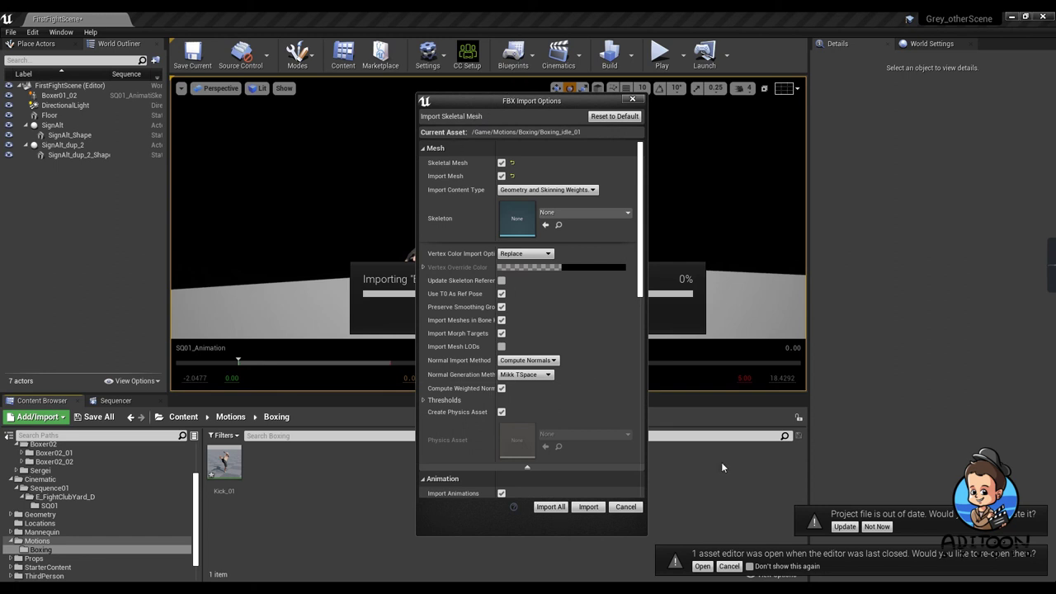
- Exclude the mesh from the FBX import and assign Boxer01_02_Skeleton as the skeleton
{"action": "left_click", "coordinate": [502, 175]}
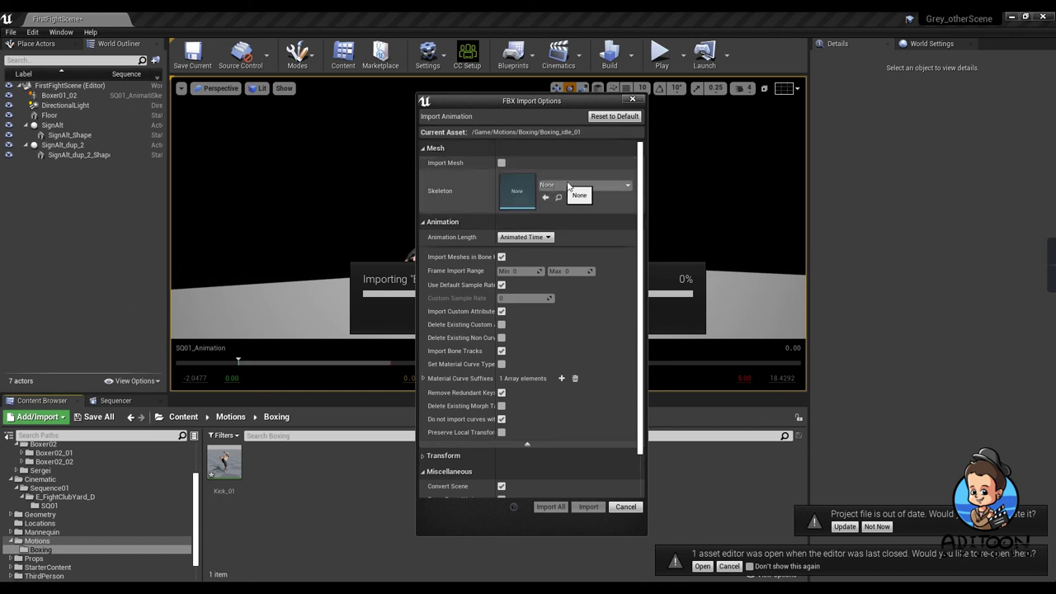
{"action": "left_click", "coordinate": [627, 189]}
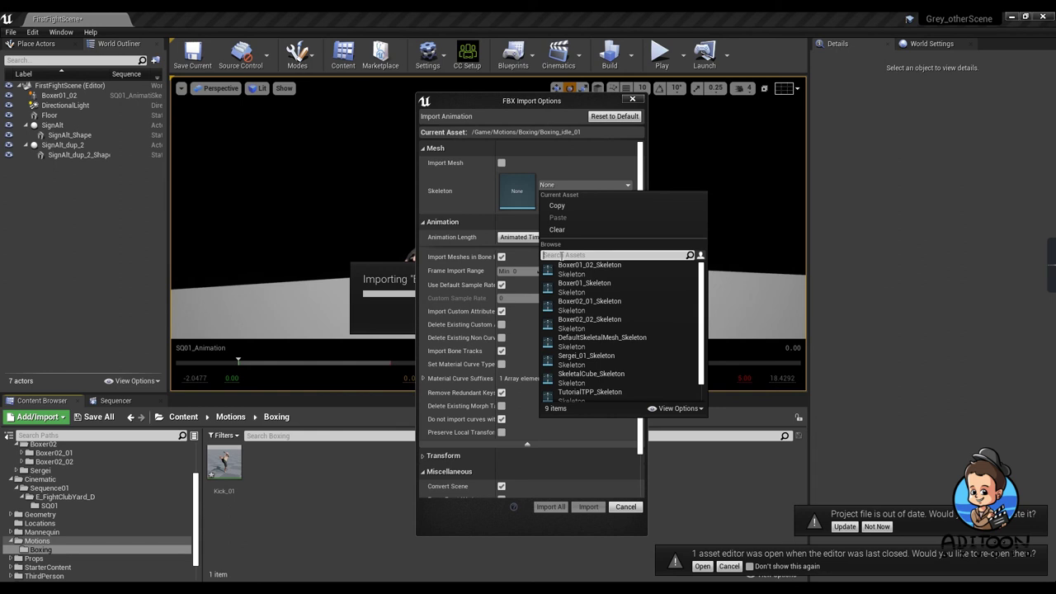
{"action": "type", "text": "boxer"}
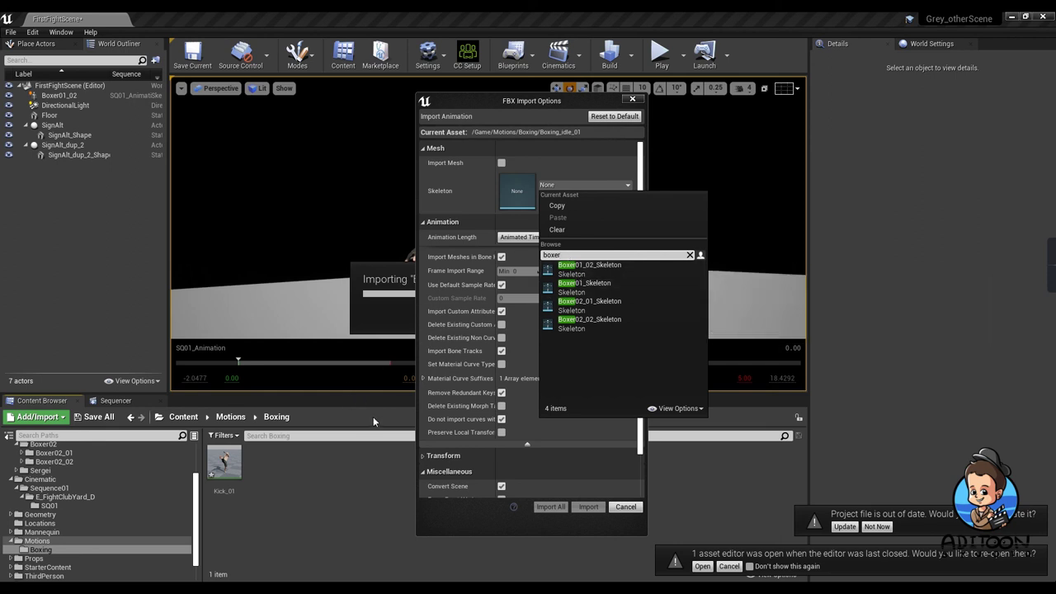
{"action": "left_click", "coordinate": [605, 266]}
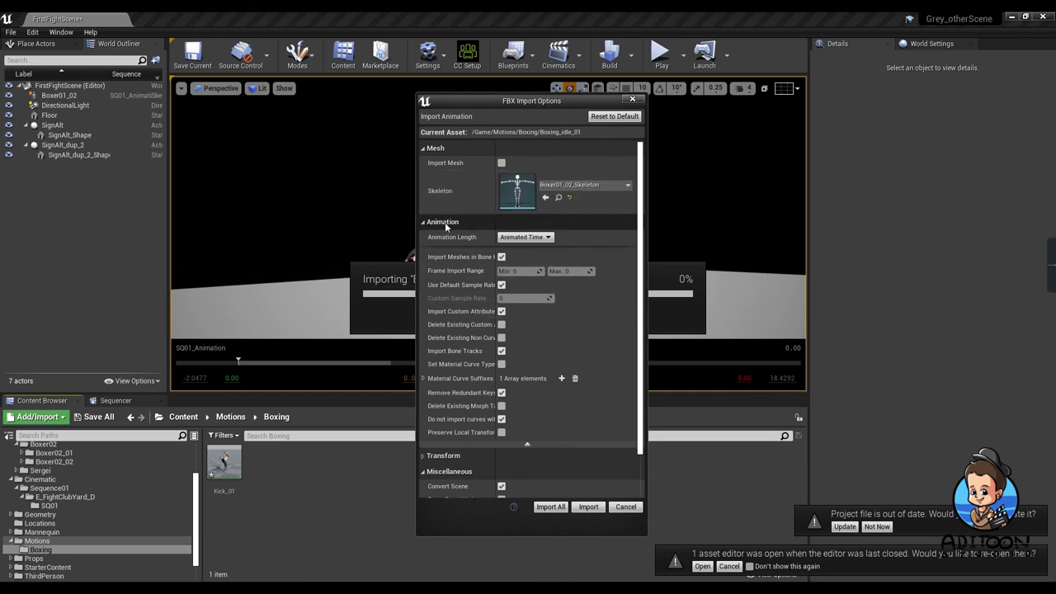
- Keep the animation length at Animated Time, import everything from the FBX, and dismiss the message log
{"action": "left_click", "coordinate": [529, 239]}
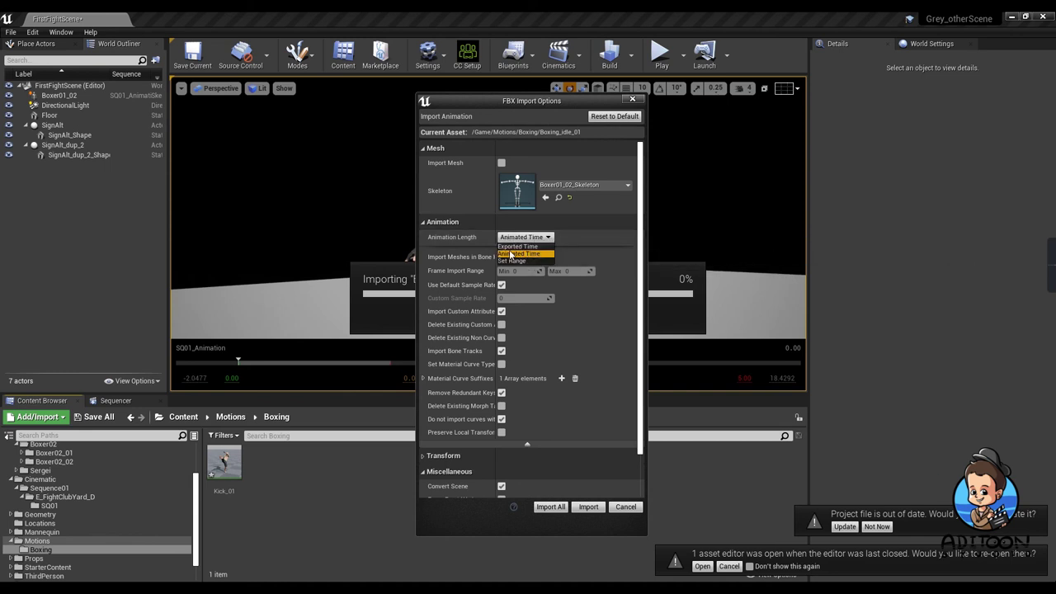
{"action": "left_click", "coordinate": [513, 253]}
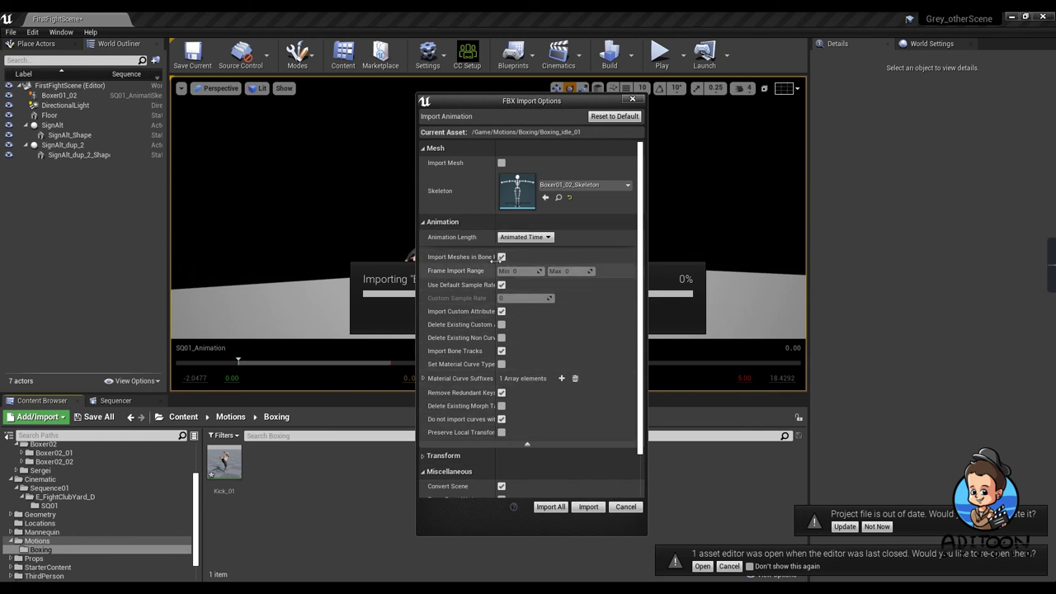
{"action": "left_click", "coordinate": [495, 148]}
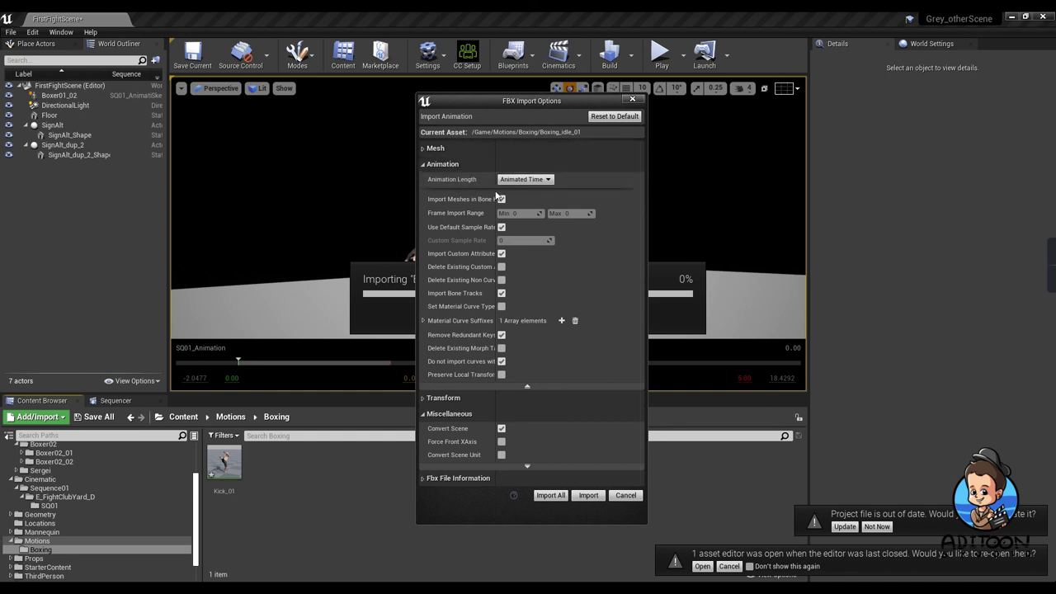
{"action": "left_click_drag", "start_coordinate": [496, 142], "coordinate": [533, 142]}
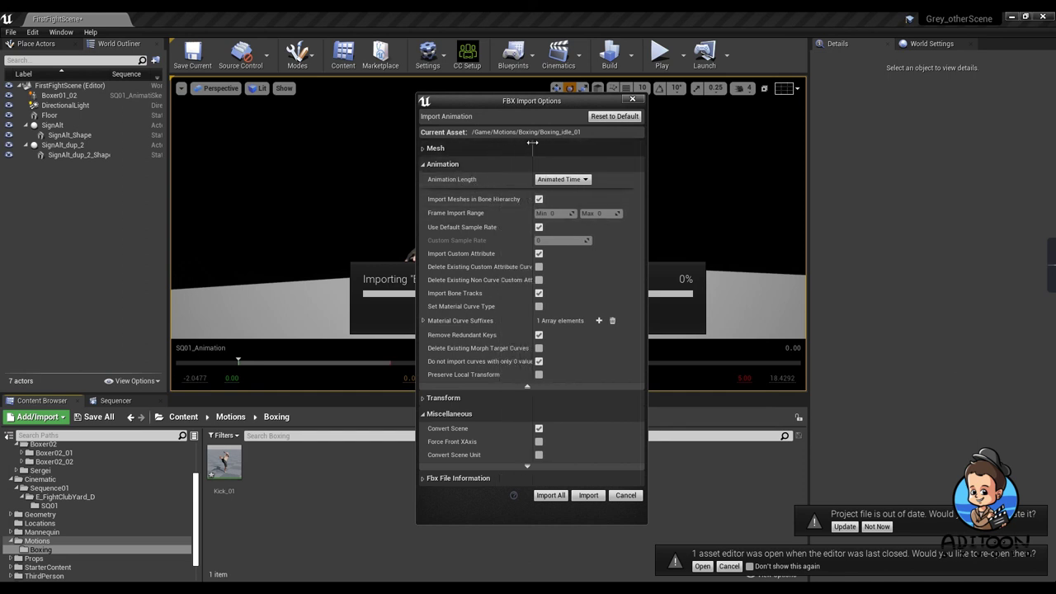
{"action": "left_click", "coordinate": [552, 495]}
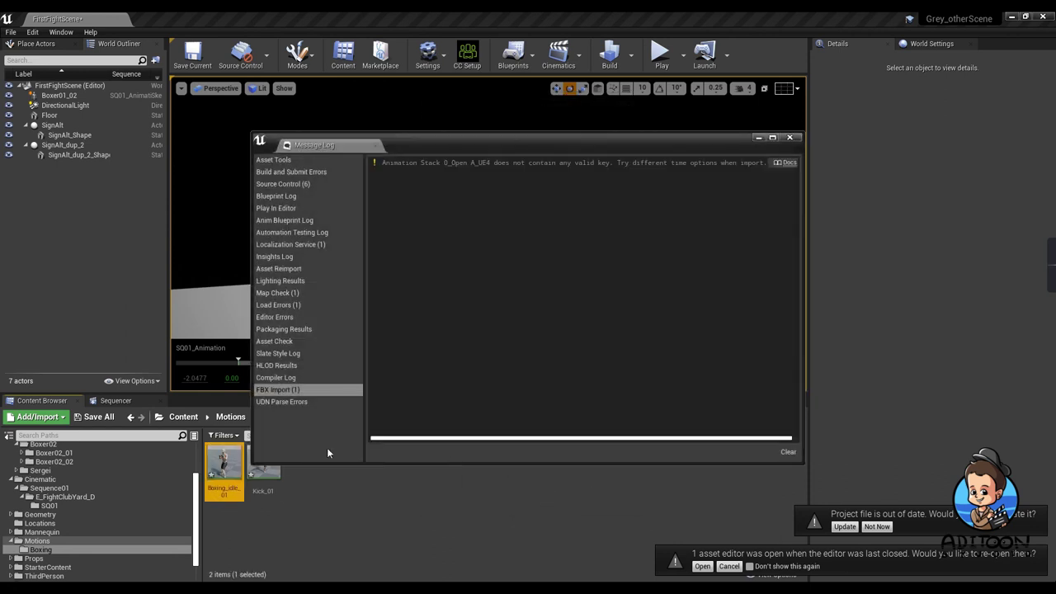
{"action": "left_click", "coordinate": [790, 139]}
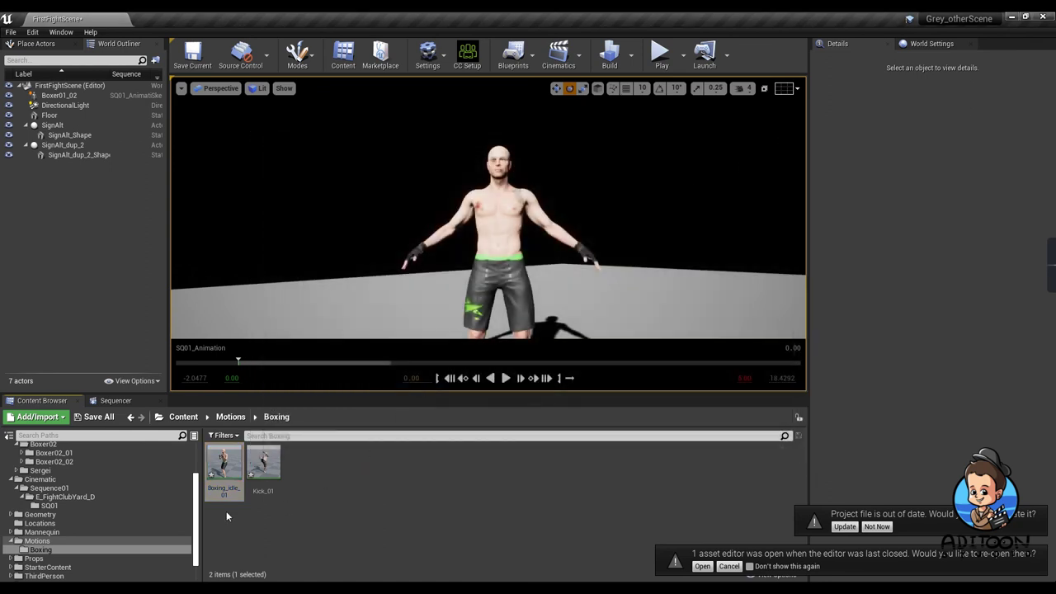
- Remove the existing Boxer01_02 binding from the SQ01_Animation sequence
{"action": "mouse_move", "coordinate": [223, 462]}
{"action": "left_click", "coordinate": [116, 400]}
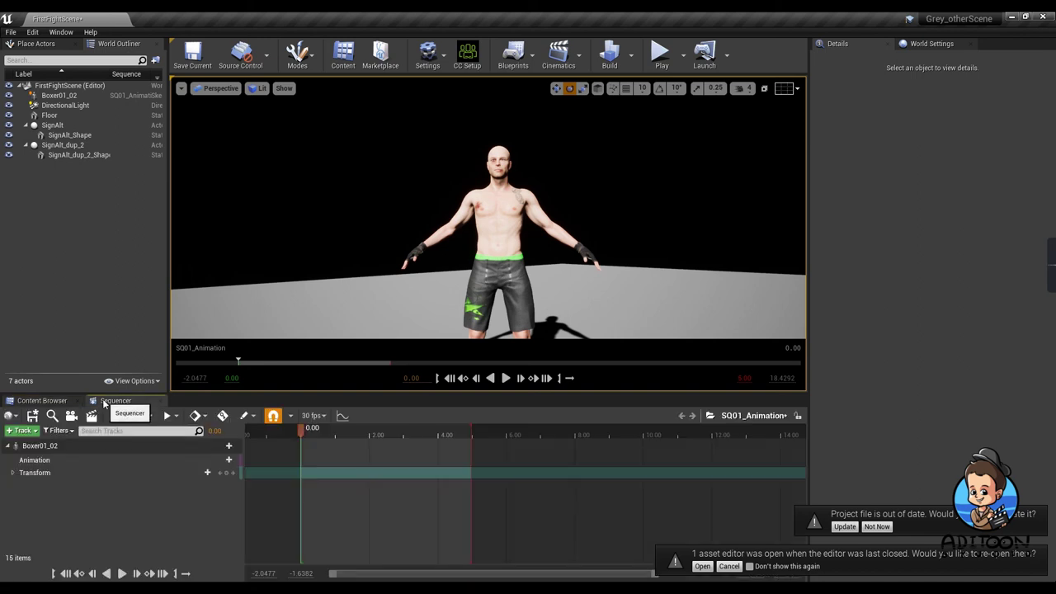
{"action": "left_click", "coordinate": [79, 442]}
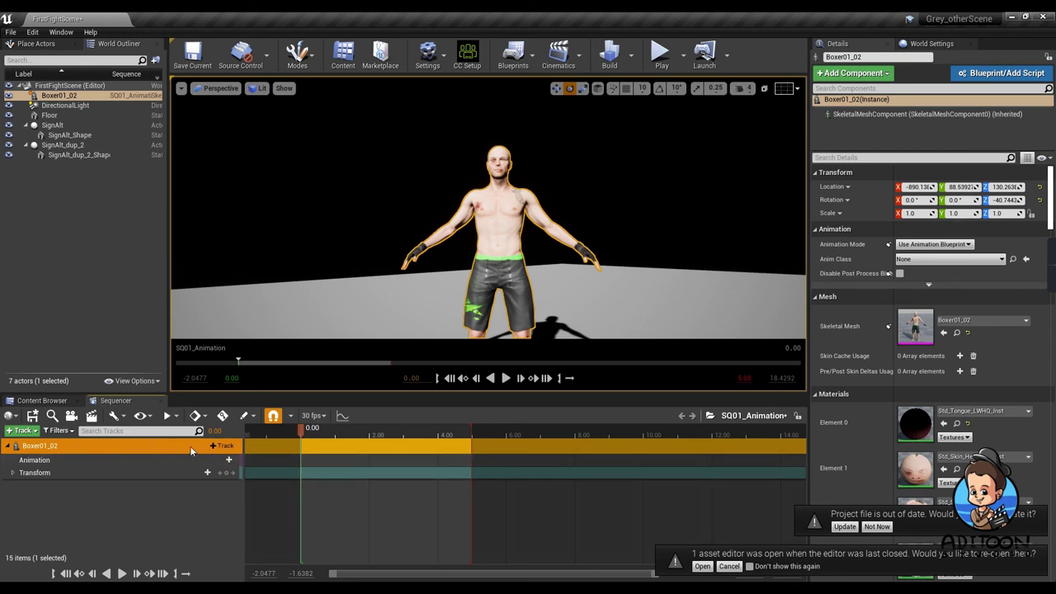
{"action": "key", "text": "Delete"}
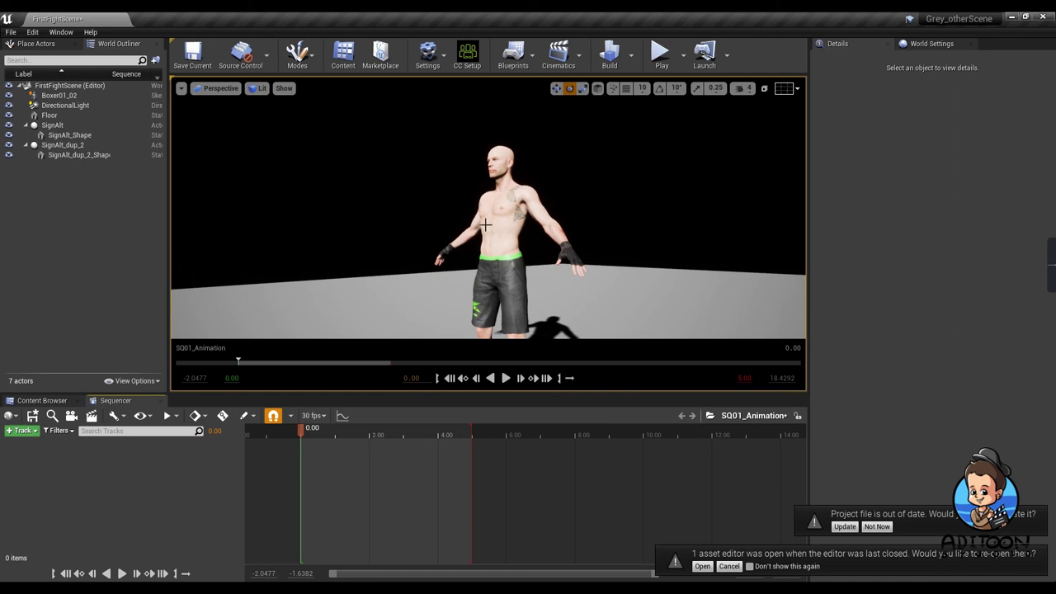
- Add the Boxer01_02 actor to the SQ01_Animation sequence and apply the Boxing_idle_01 animation to it
{"action": "left_click", "coordinate": [496, 183]}
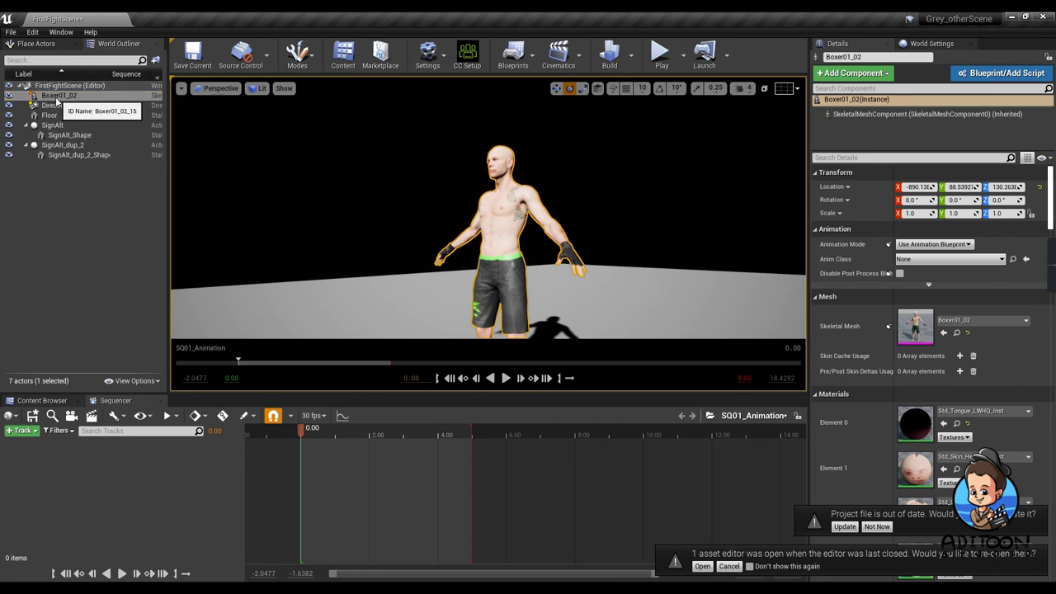
{"action": "left_click_drag", "start_coordinate": [57, 99], "coordinate": [79, 456]}
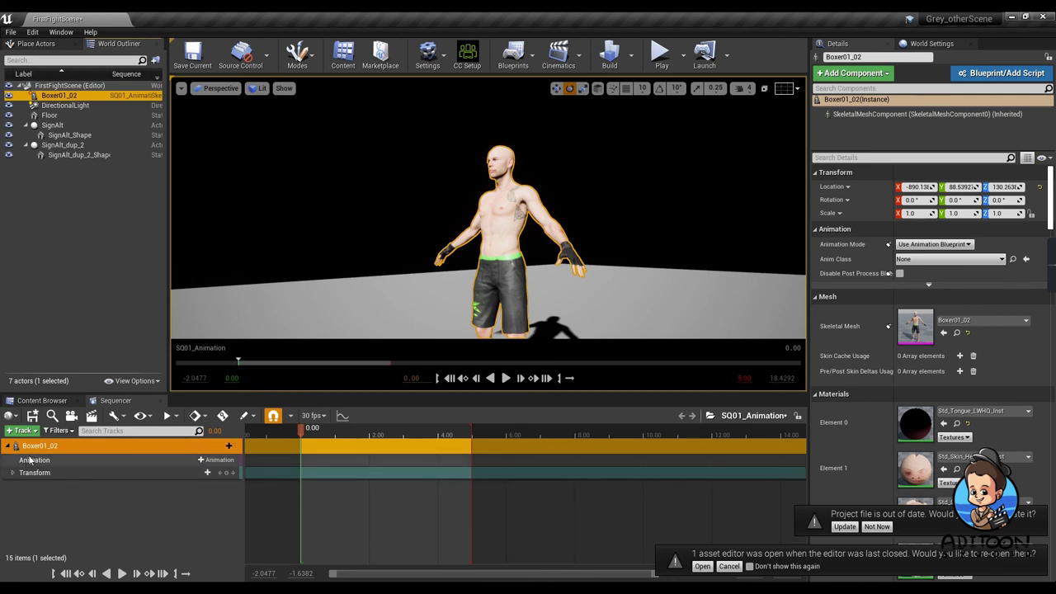
{"action": "left_click", "coordinate": [216, 460]}
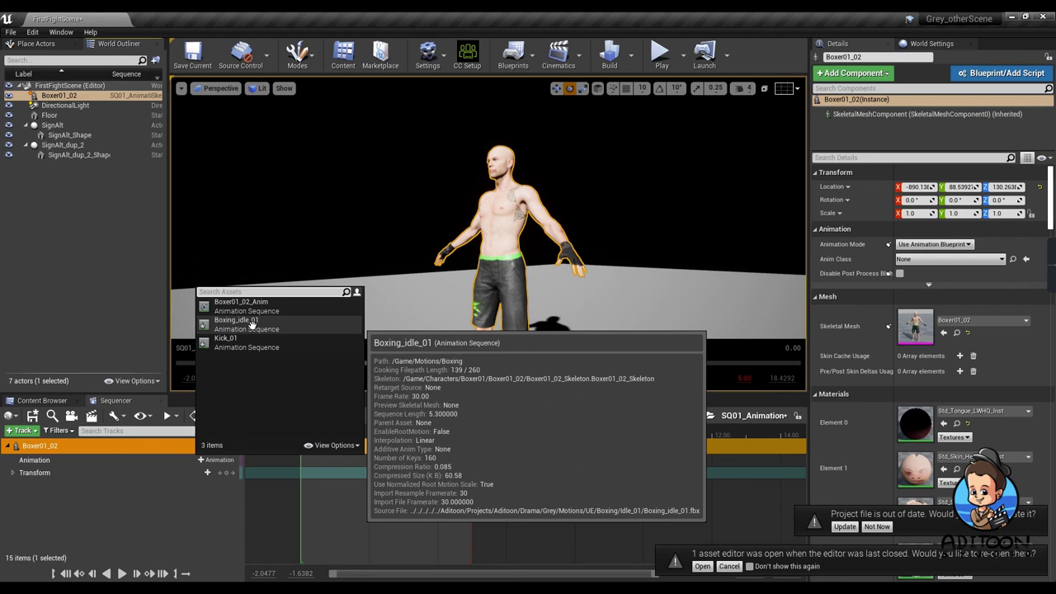
{"action": "left_click", "coordinate": [239, 321]}
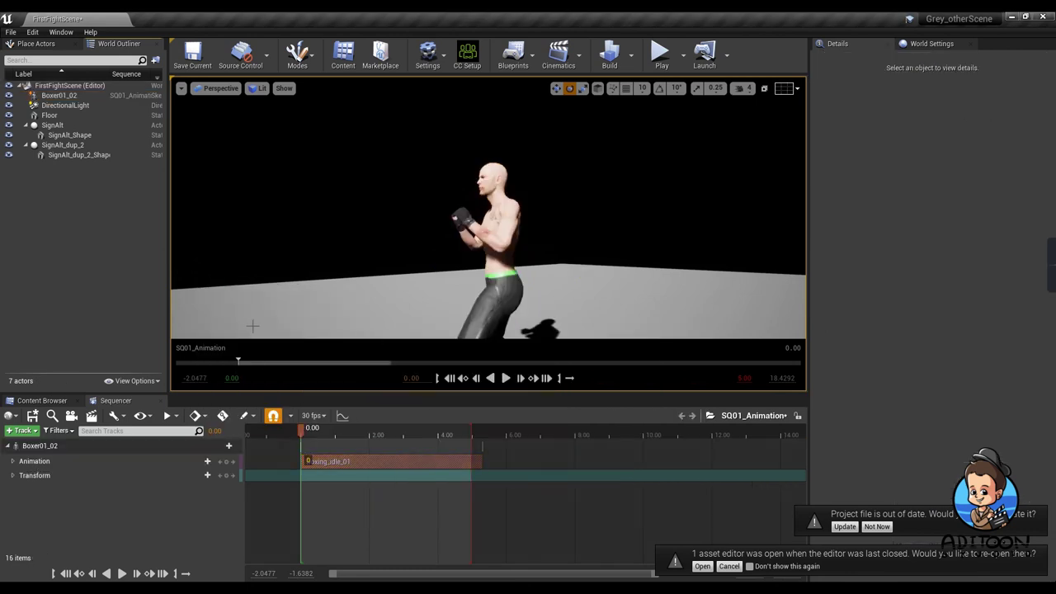
- Focus on Boxer01_02 in the viewport and examine the boxing pose from the front and close up
{"action": "left_click", "coordinate": [496, 261]}
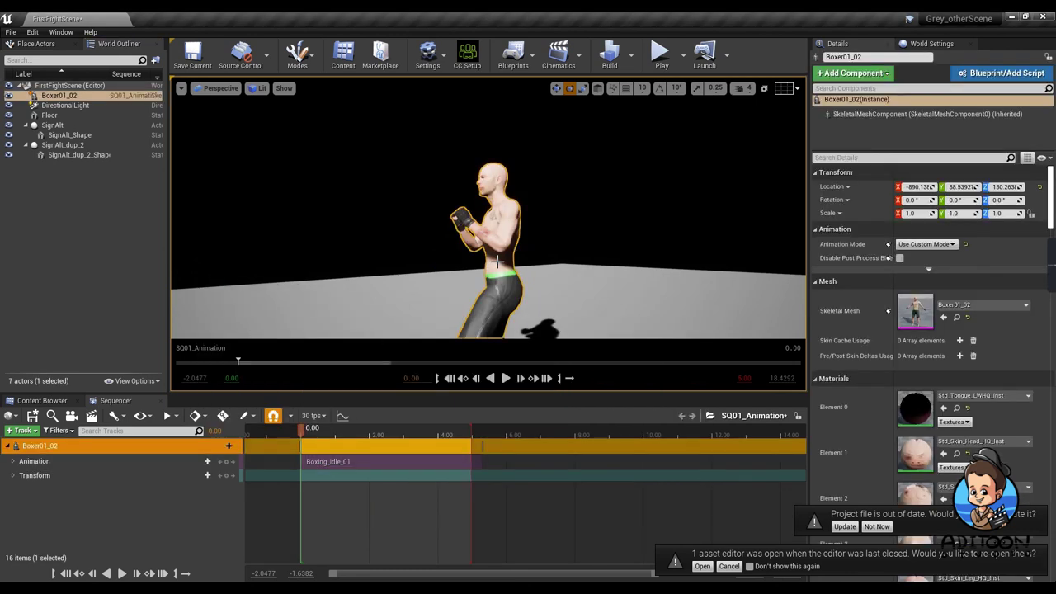
{"action": "key", "text": "f"}
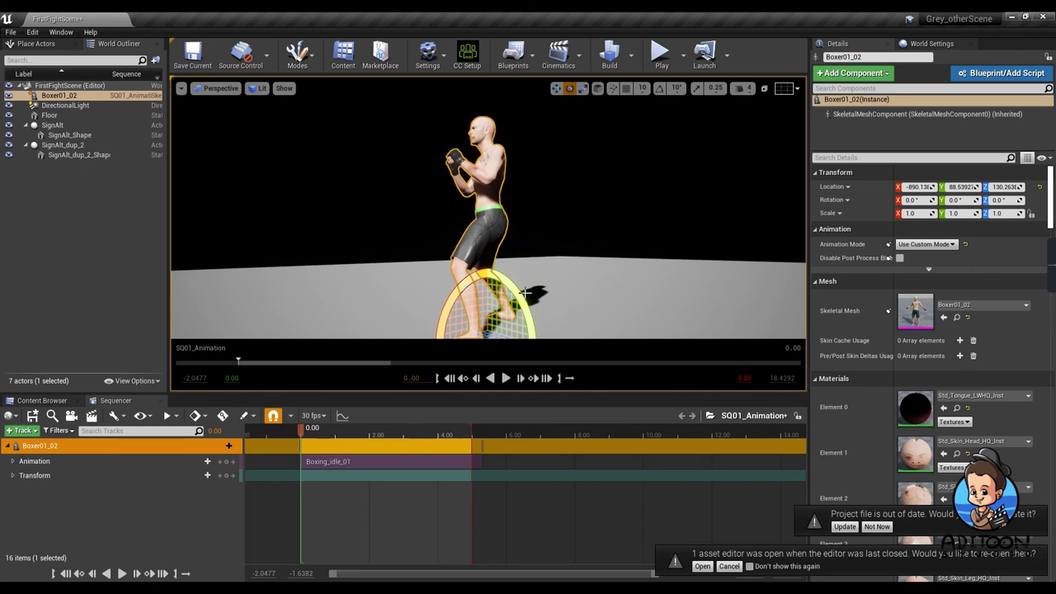
{"action": "left_click_drag", "start_coordinate": [457, 239], "coordinate": [388, 238], "text": "alt"}
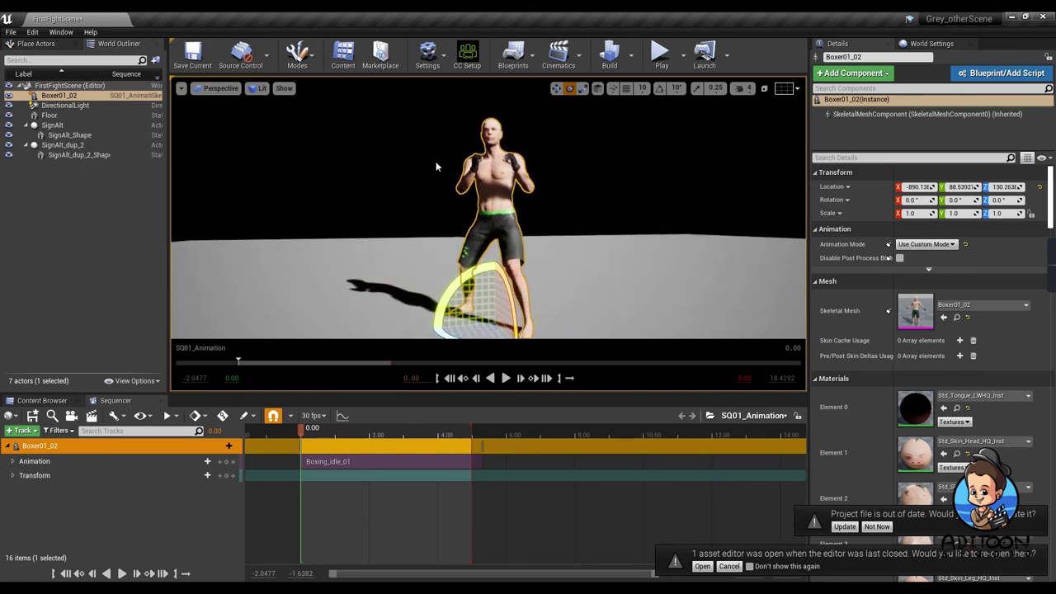
{"action": "scroll", "coordinate": [510, 149], "scroll_direction": "up", "scroll_amount": 2}
{"action": "scroll", "coordinate": [526, 203], "scroll_direction": "down", "scroll_amount": 3}
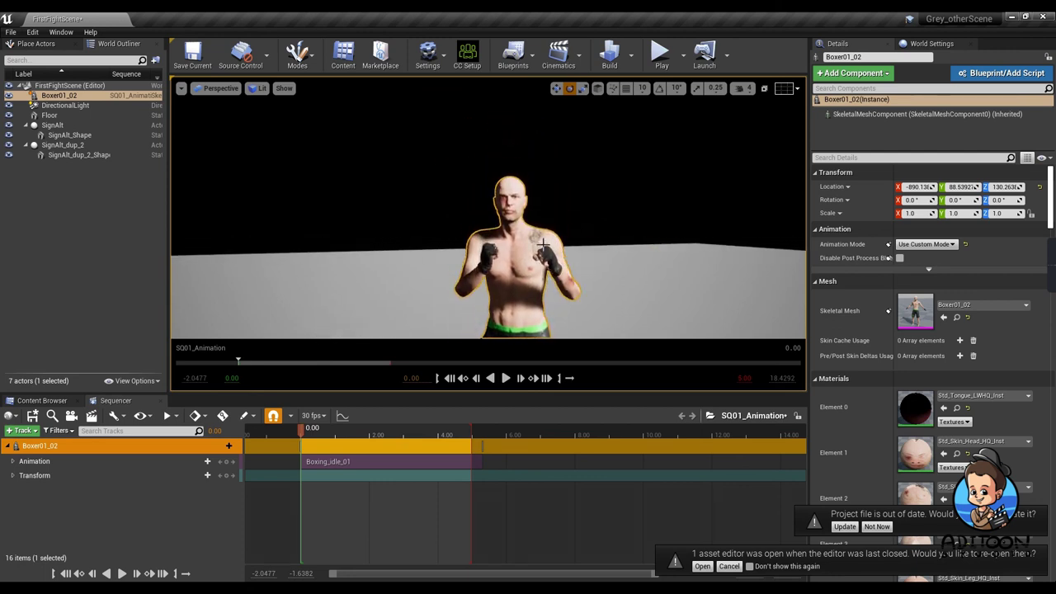
{"action": "scroll", "coordinate": [489, 215], "scroll_direction": "up", "scroll_amount": 3}
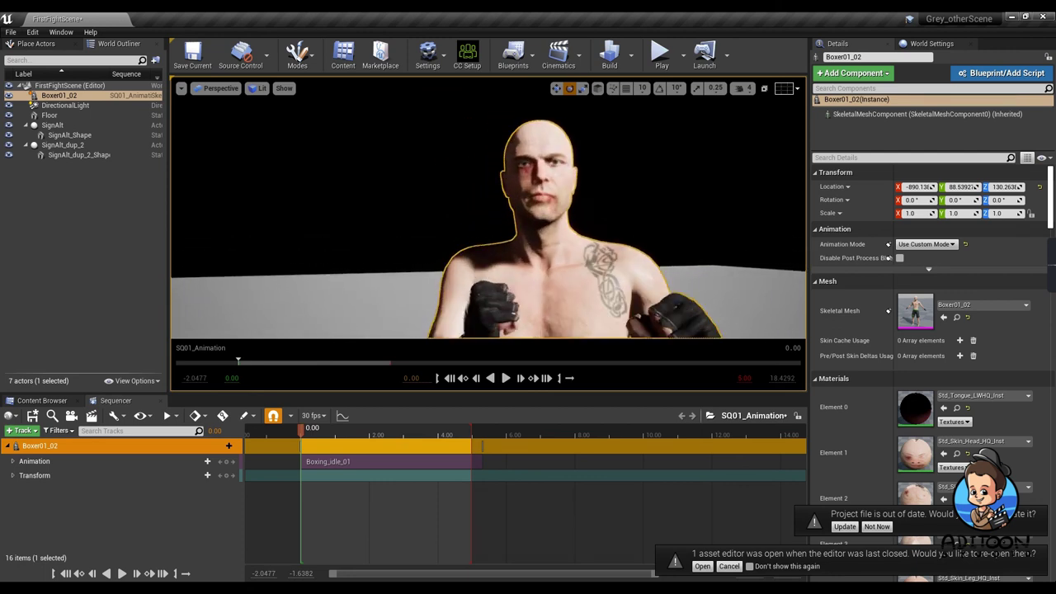
{"action": "scroll", "coordinate": [489, 219], "scroll_direction": "down", "scroll_amount": 3}
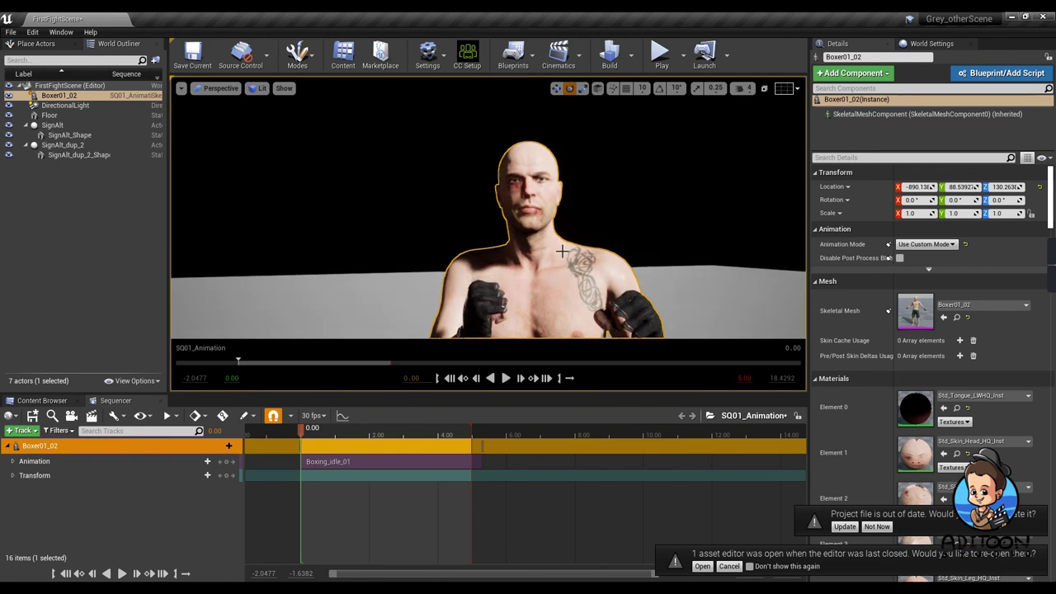
{"action": "scroll", "coordinate": [572, 248], "scroll_direction": "up", "scroll_amount": 3}
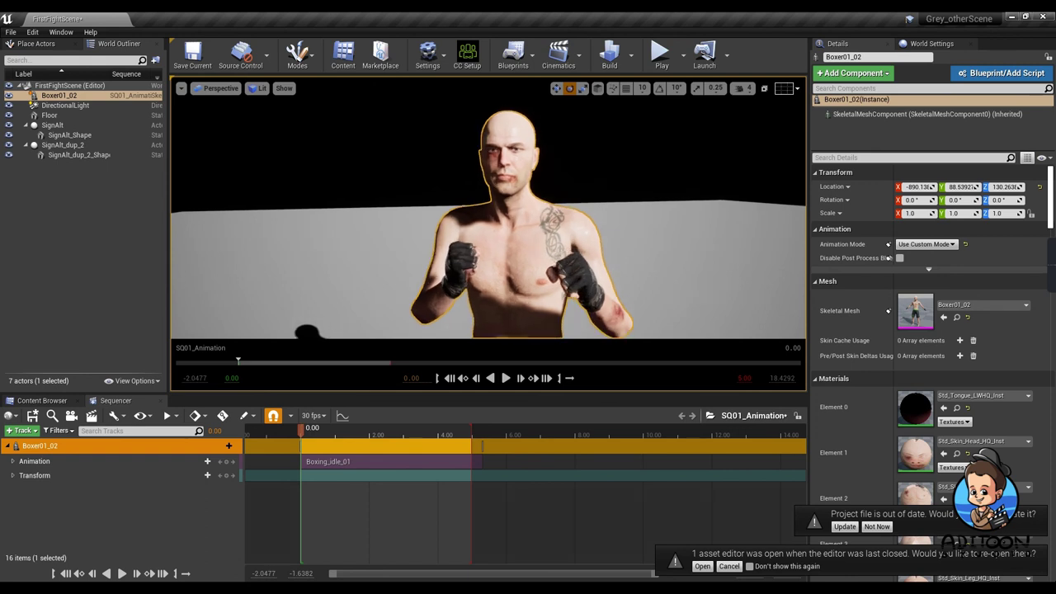
{"action": "right_click_drag", "start_coordinate": [504, 262], "coordinate": [505, 261]}
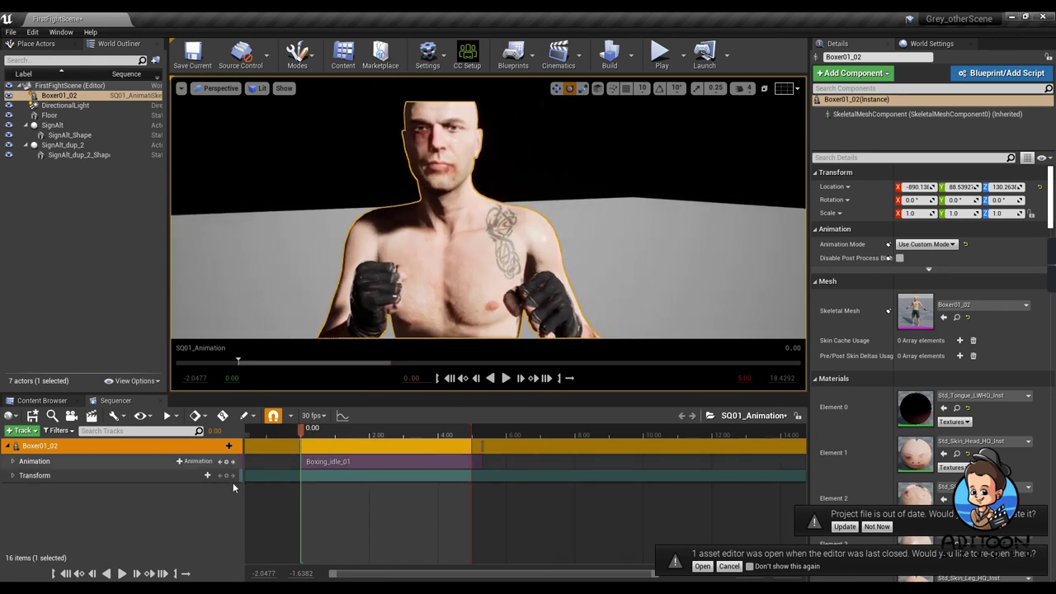
- Play the Boxing_idle_01 animation in the sequence, restarting it from the beginning to review the motion
{"action": "left_click", "coordinate": [346, 462]}
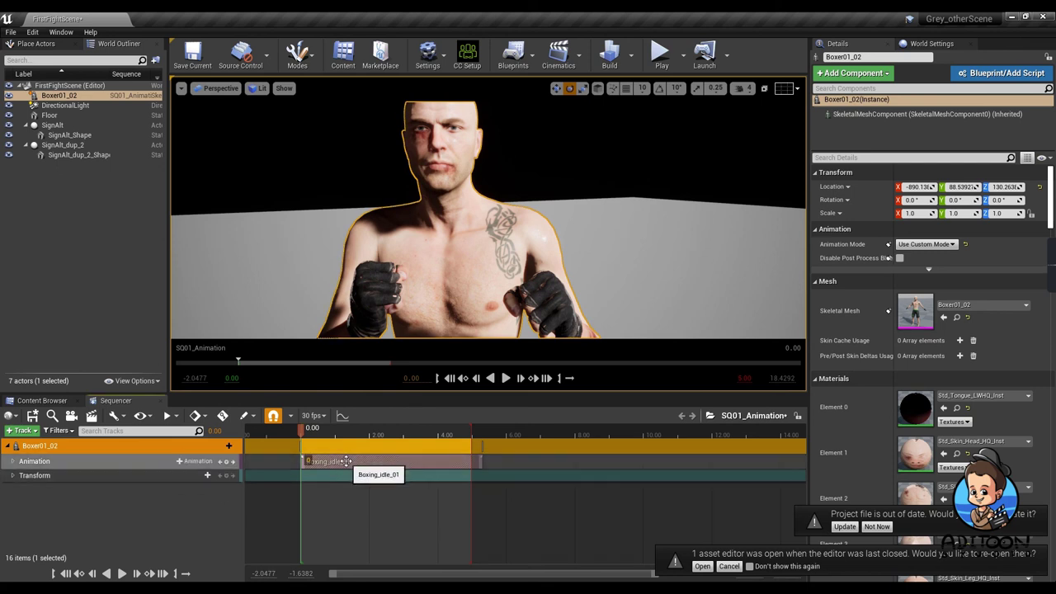
{"action": "left_click", "coordinate": [506, 379]}
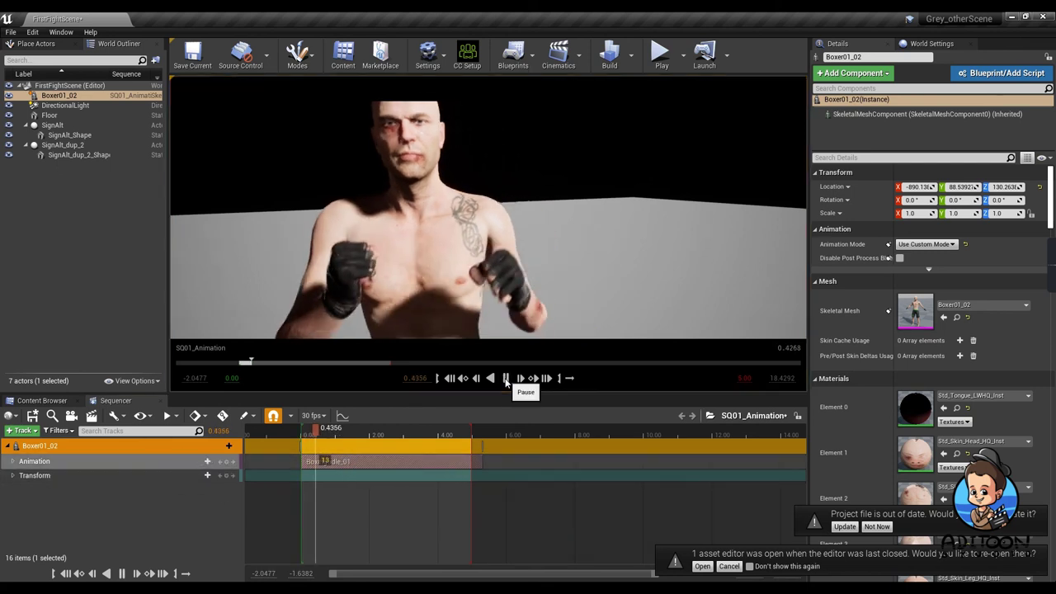
{"action": "left_click", "coordinate": [450, 378]}
{"action": "left_click", "coordinate": [506, 378]}
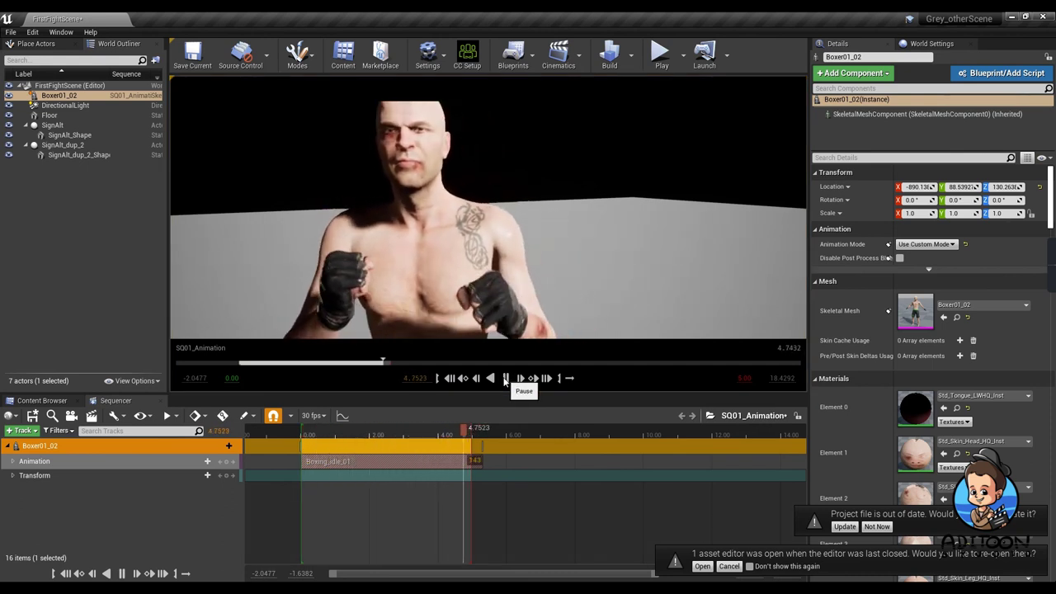
- Replay Boxing_idle_01 from the start of the sequence and examine Boxer01_02's upper-body motion before pausing
{"action": "left_click", "coordinate": [463, 378]}
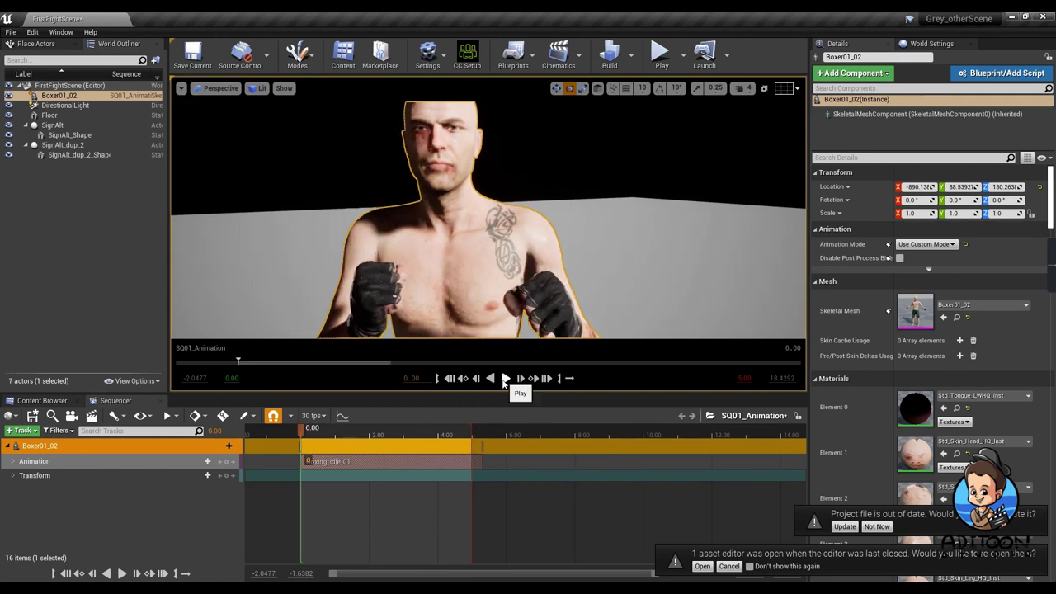
{"action": "left_click", "coordinate": [505, 378]}
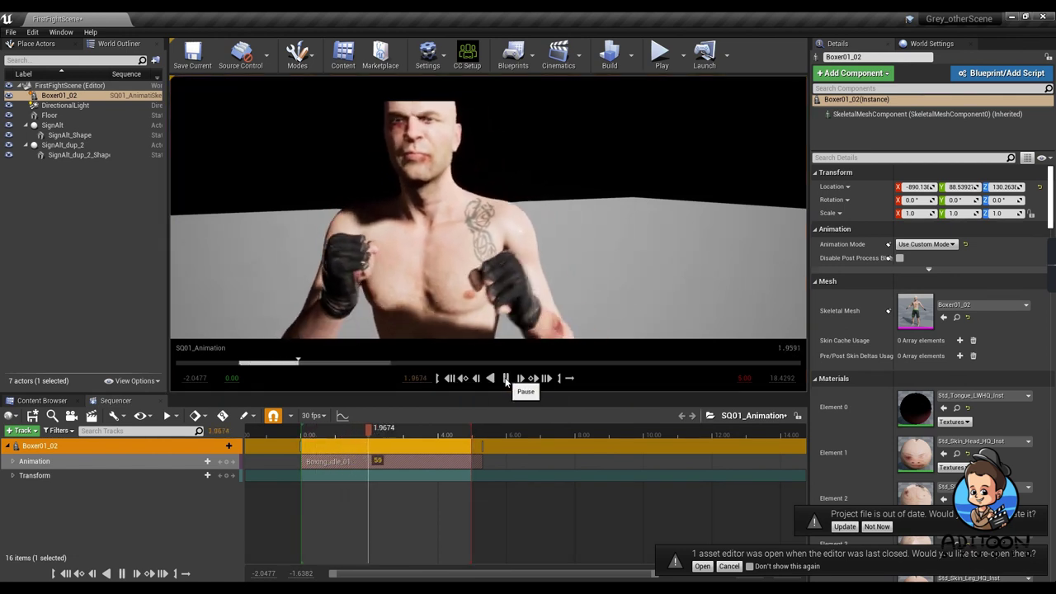
{"action": "left_click", "coordinate": [506, 378]}
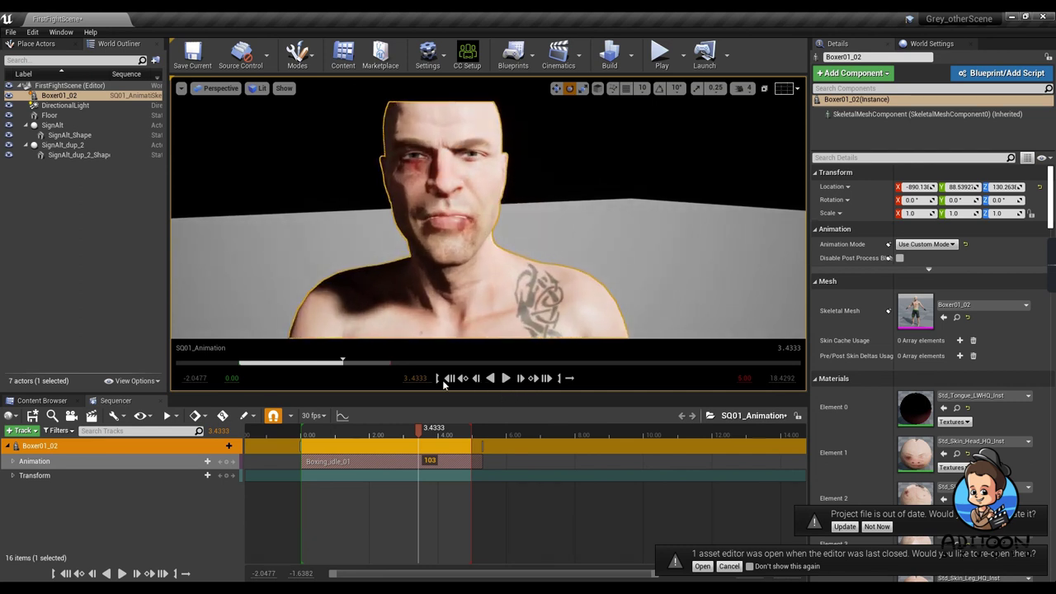
- Examine Boxer01_02's face and head movement close up by replaying the sequence from the start and scrubbing back through it, ending paused
{"action": "left_click", "coordinate": [476, 379]}
{"action": "left_click", "coordinate": [506, 378]}
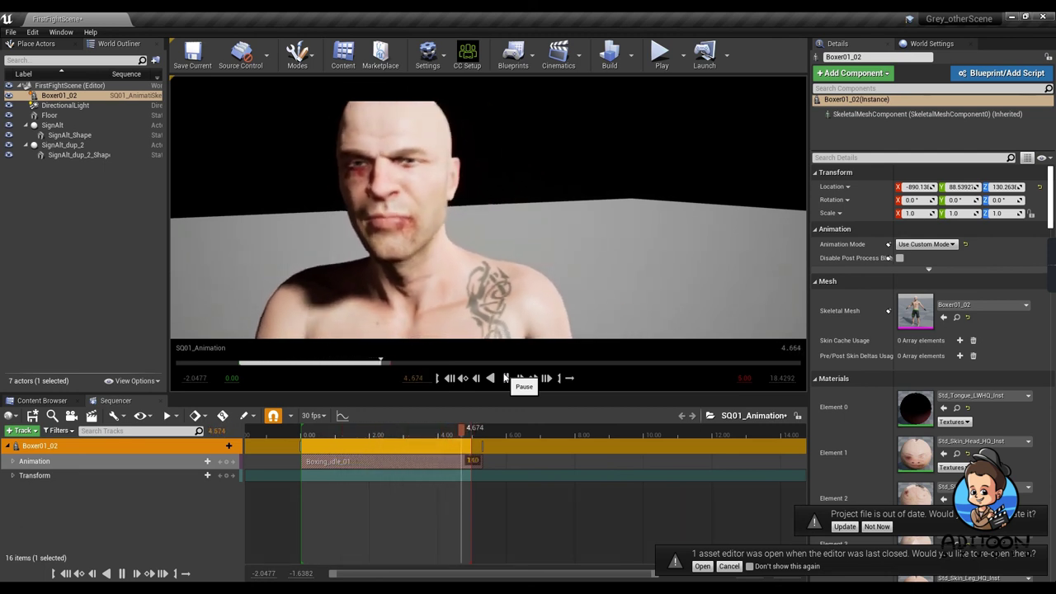
{"action": "left_click", "coordinate": [449, 378]}
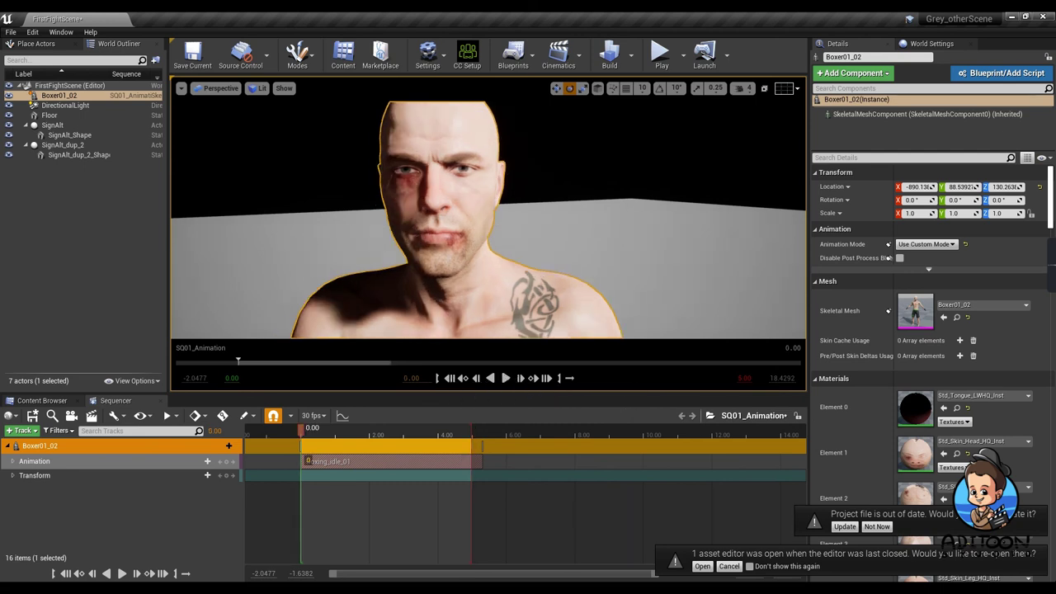
{"action": "left_click", "coordinate": [505, 378]}
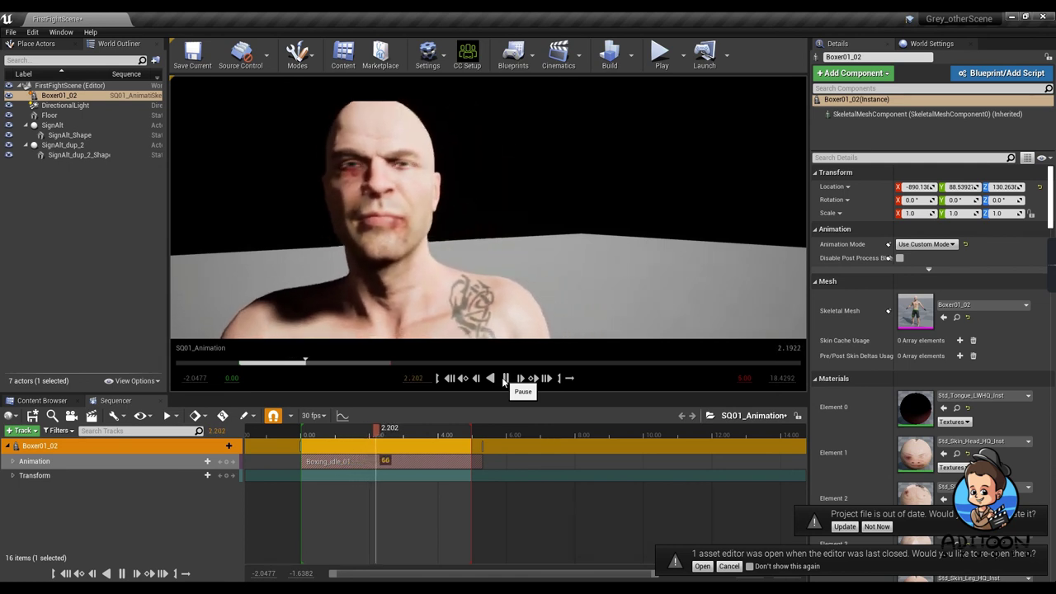
{"action": "left_click", "coordinate": [505, 378]}
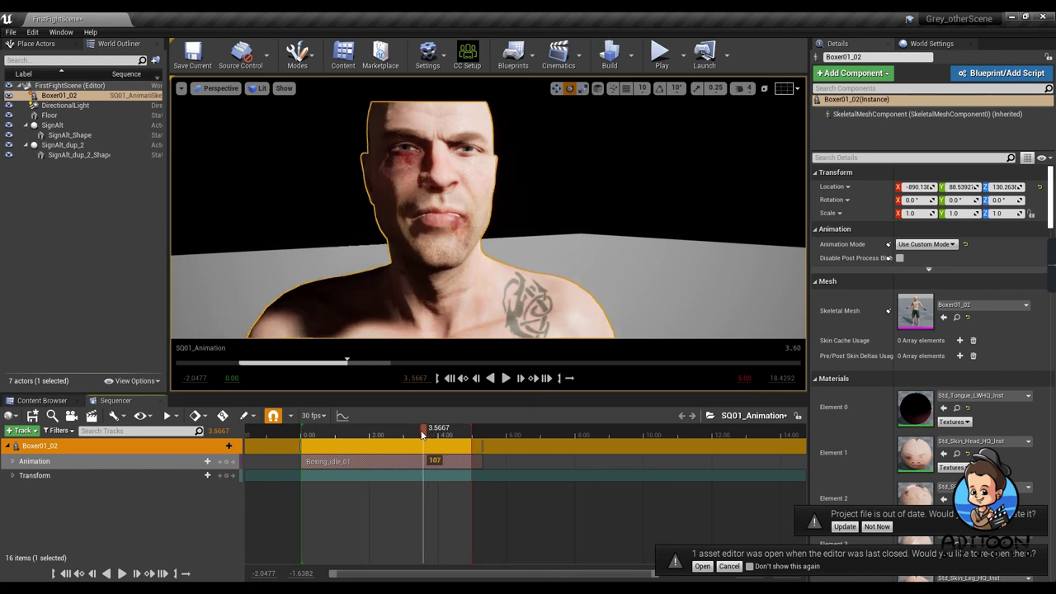
{"action": "left_click_drag", "start_coordinate": [430, 428], "coordinate": [347, 435]}
{"action": "left_click", "coordinate": [505, 378]}
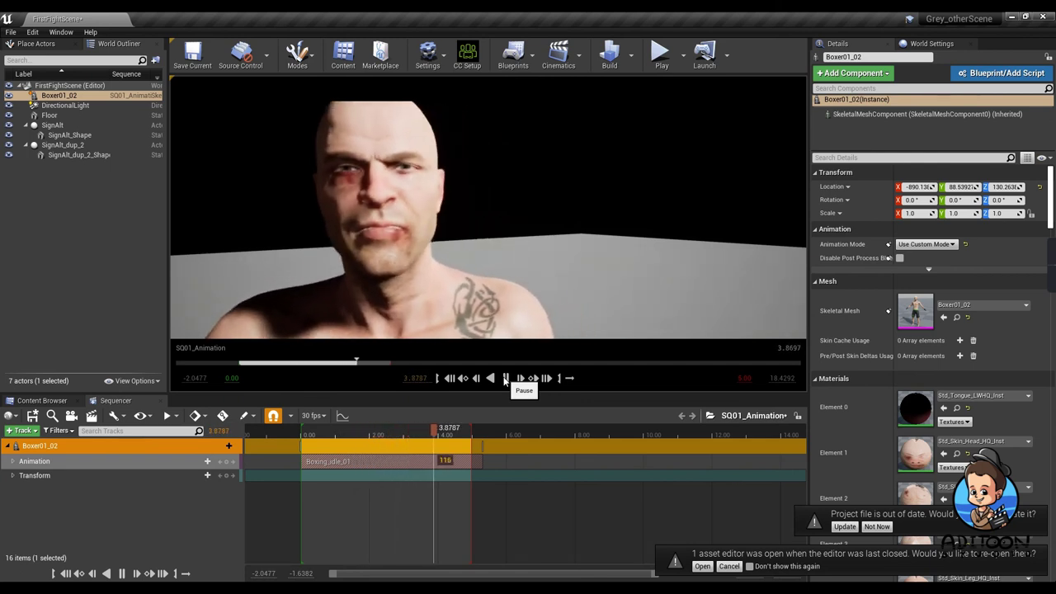
{"action": "left_click", "coordinate": [505, 378]}
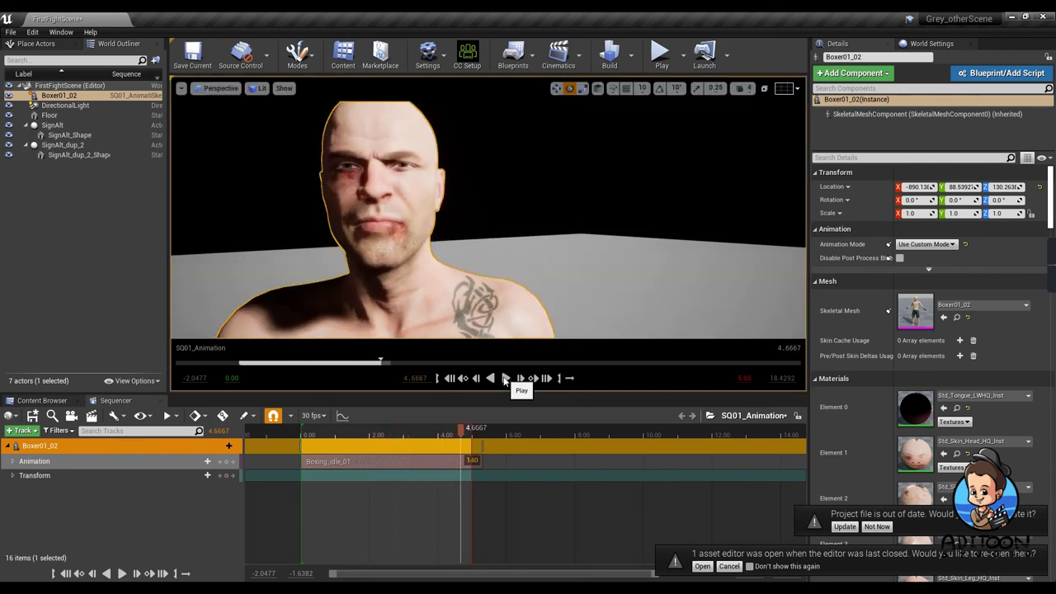